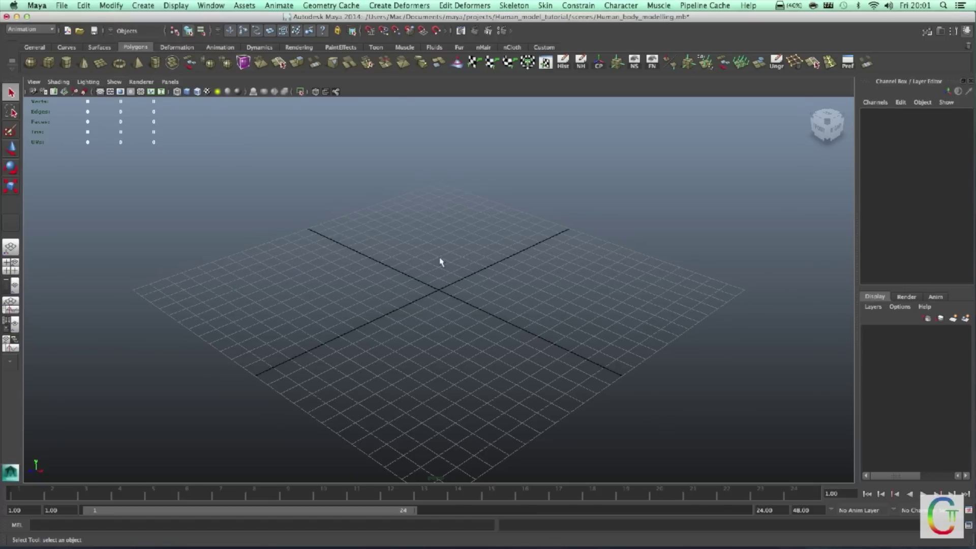
Import step02.png as the front view's reference image plane
key(space)
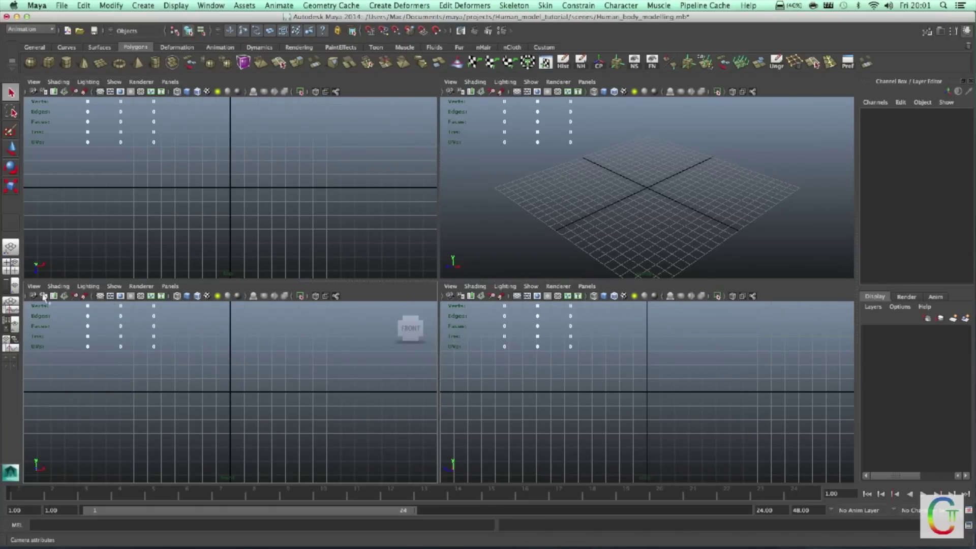
click(34, 286)
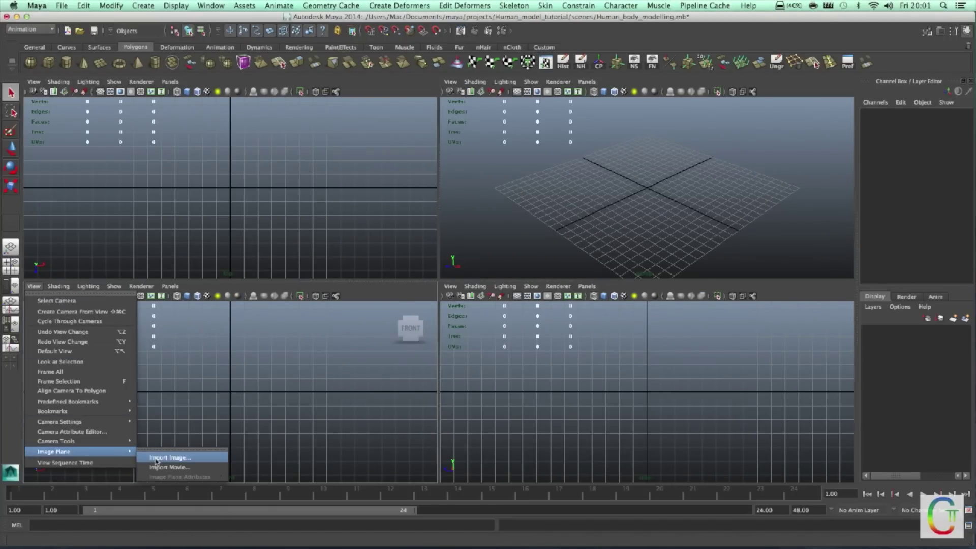
click(162, 453)
click(212, 147)
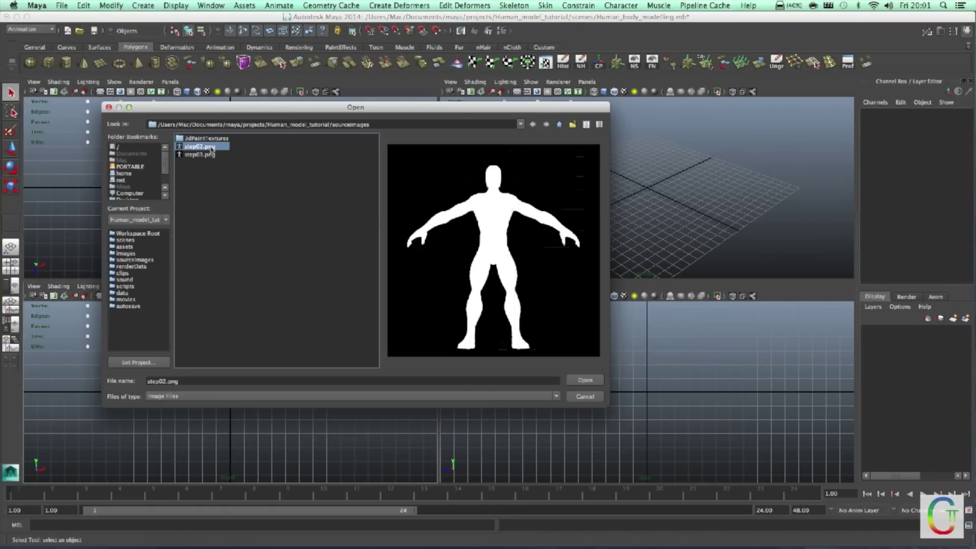
key(Down)
key(Up)
key(Down)
key(Up)
key(Down)
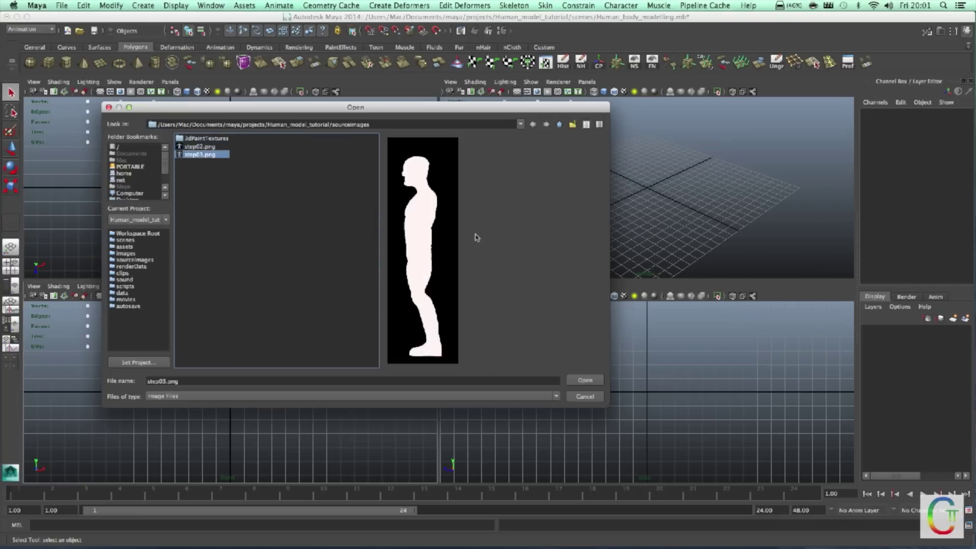
key(Up)
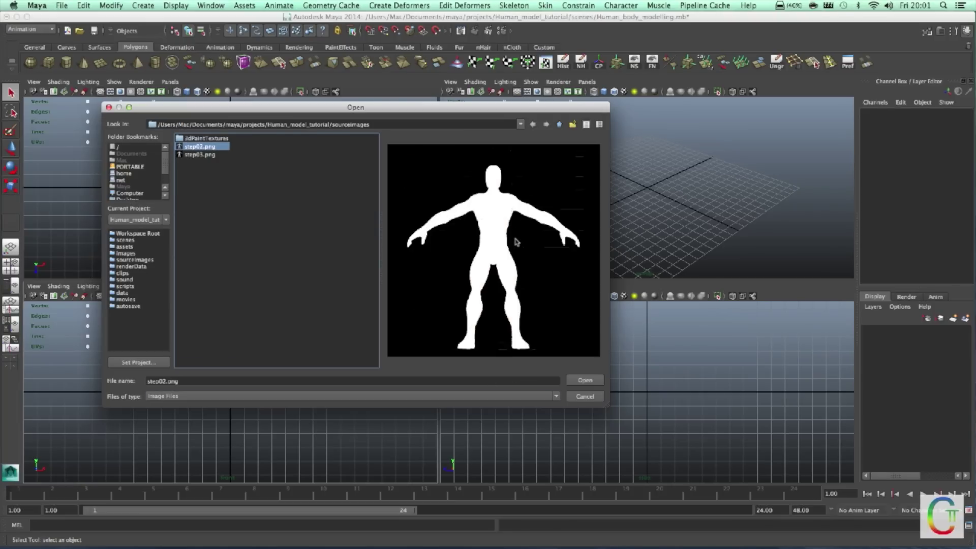
key(Down)
key(Up)
click(584, 381)
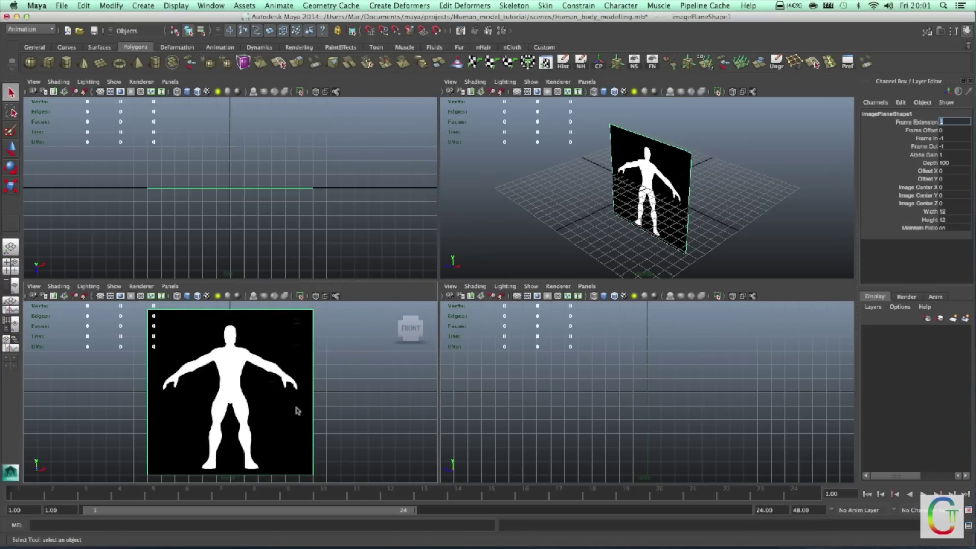
Push the front image plane back to Translate Z -10
click(298, 411)
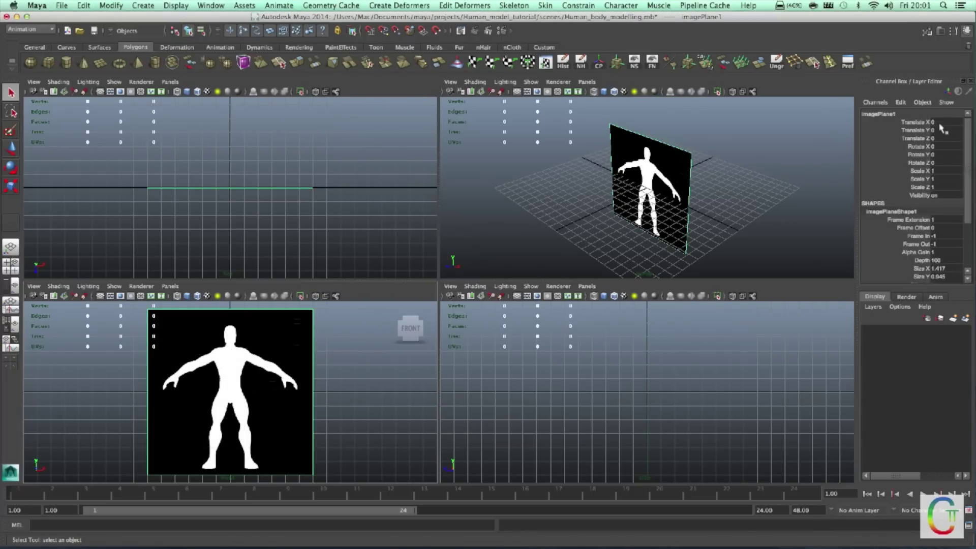
click(938, 123)
click(948, 141)
text(0)
key(Tab)
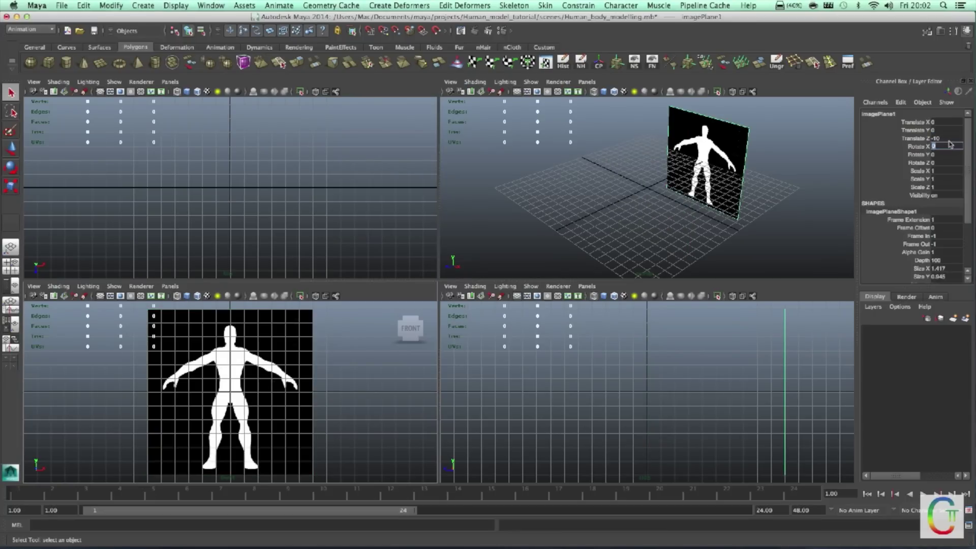
click(734, 388)
Load step03.png as the side view image plane and set its Translate X to -10
click(450, 287)
mouse_move(470, 451)
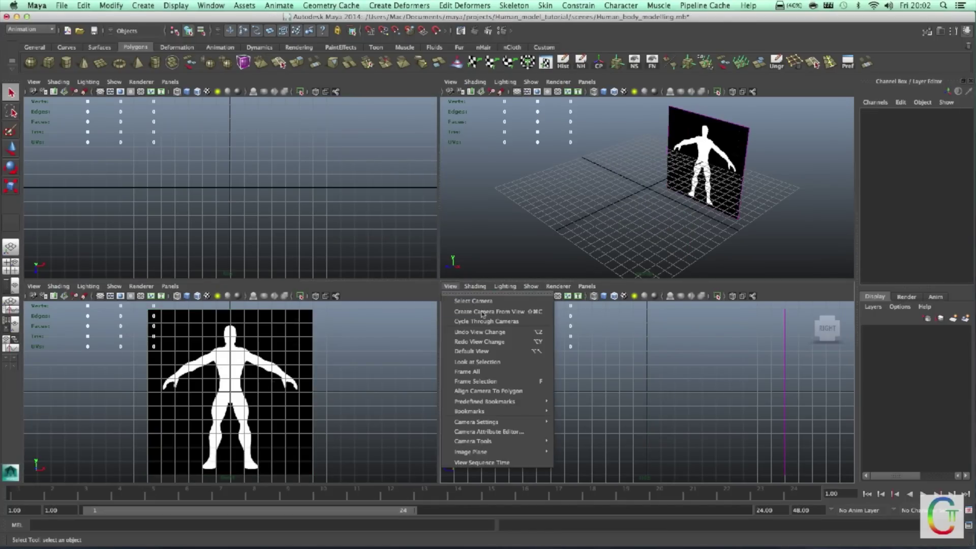
click(584, 458)
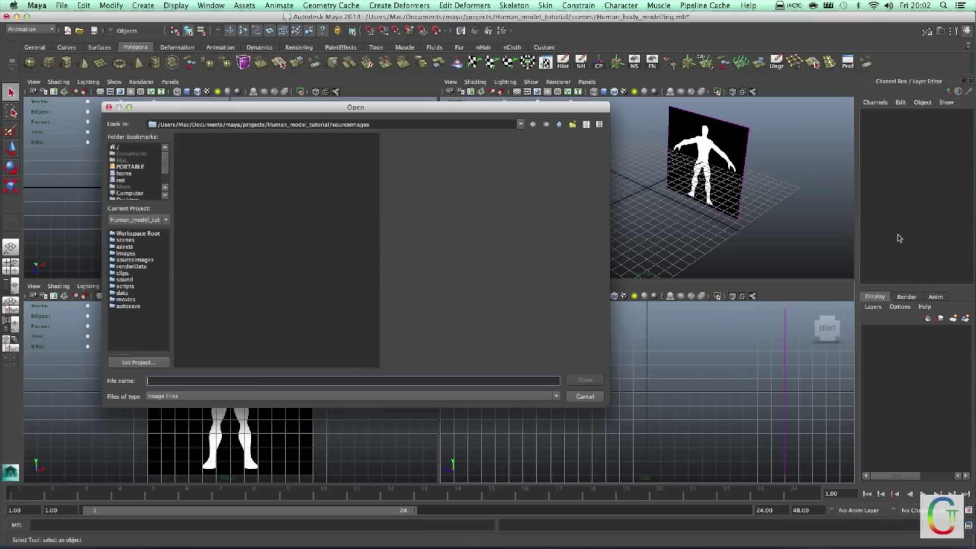
double_click(198, 155)
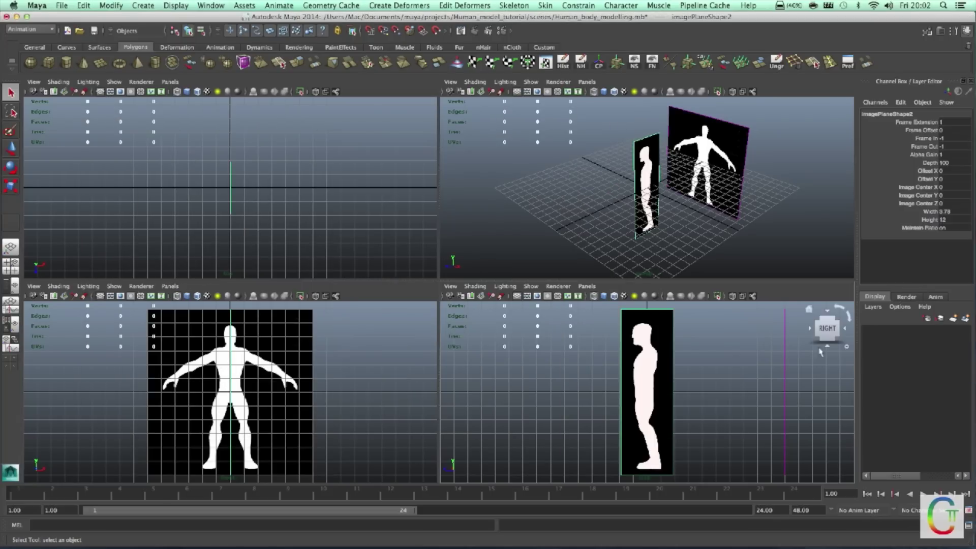
click(661, 407)
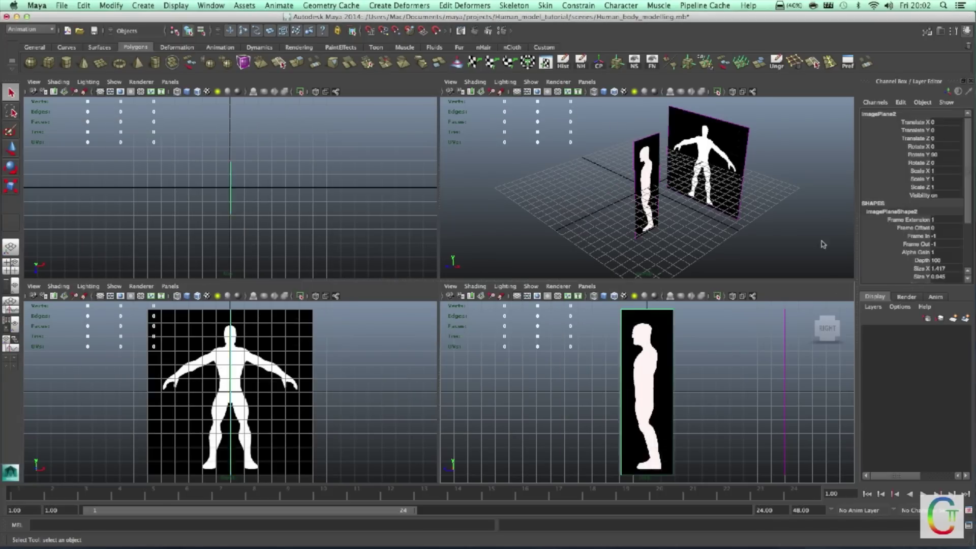
click(945, 123)
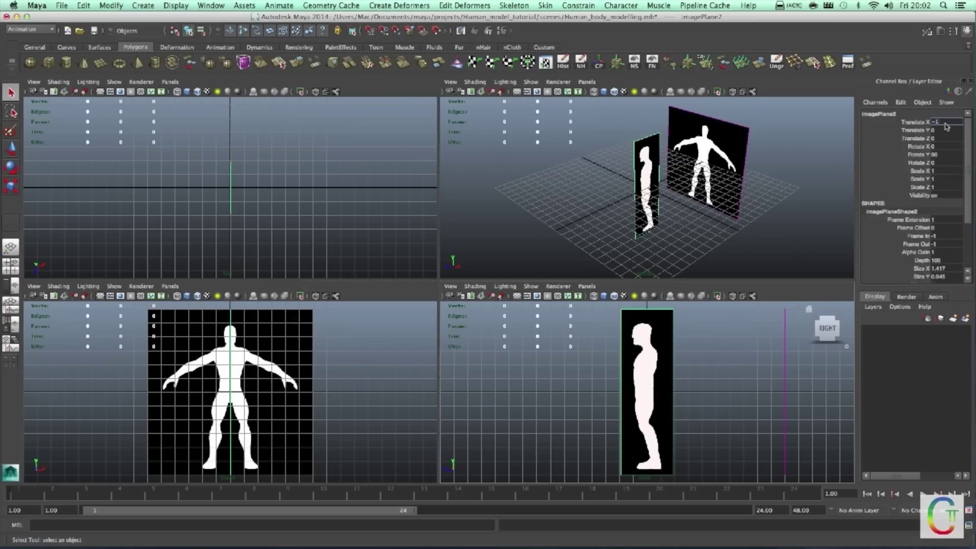
key(Tab)
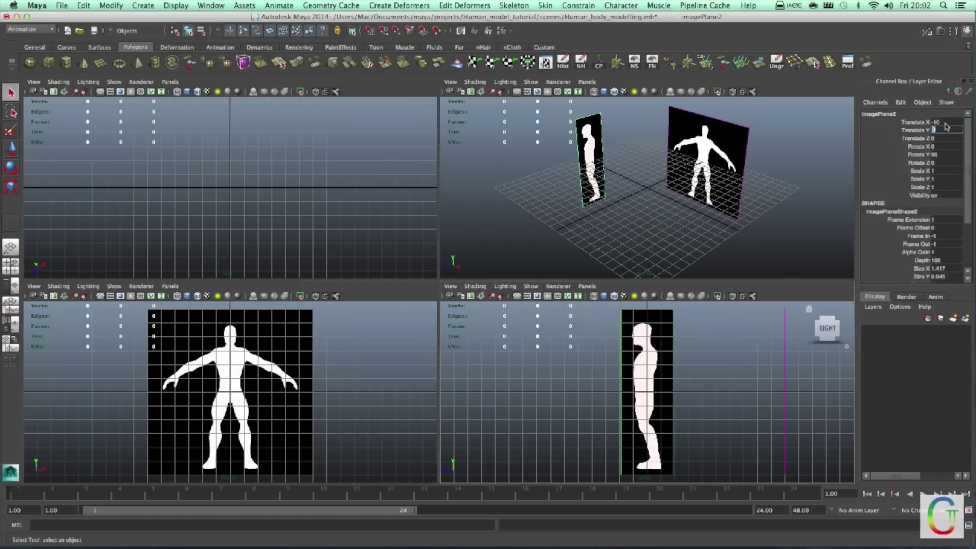
click(698, 225)
Create a polygon cube at the origin and display it shaded
key(space)
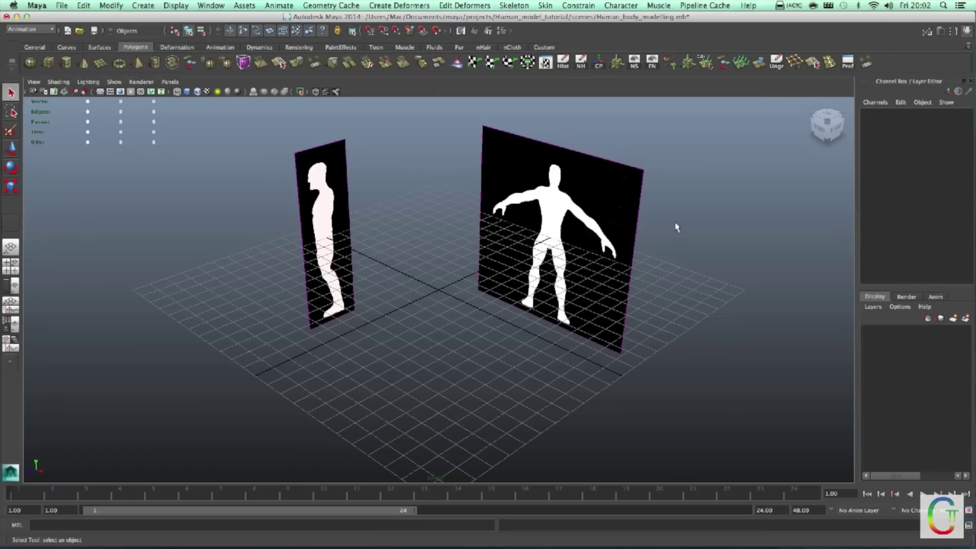
mouse_move(477, 276)
alt+mouse_down()
mouse_move(516, 276)
mouse_move(125, 155)
alt+mouse_up()
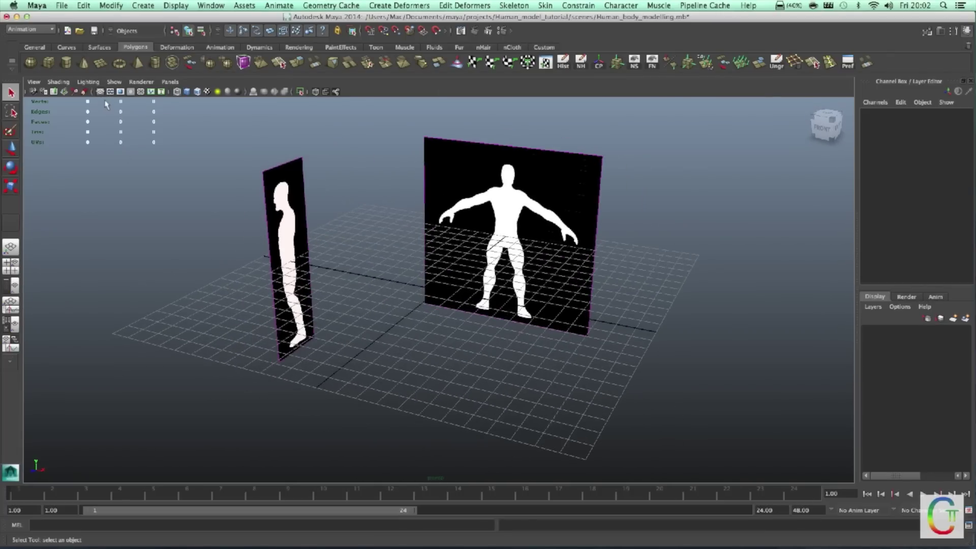
alt+drag(104, 100, 519, 276)
mouse_move(433, 331)
alt+mouse_down()
mouse_move(445, 295)
mouse_move(447, 320)
alt+mouse_up()
click(48, 62)
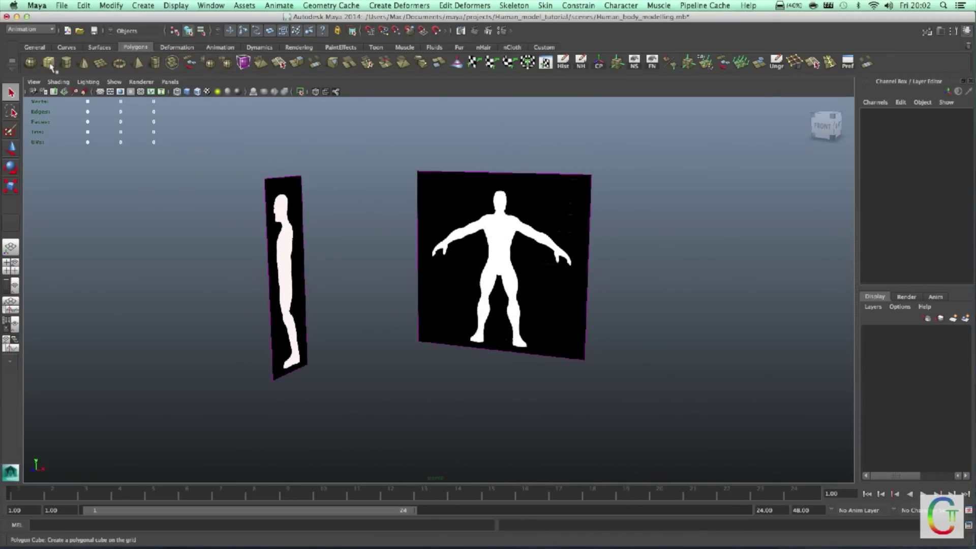
click(243, 94)
alt+drag(661, 330, 793, 387)
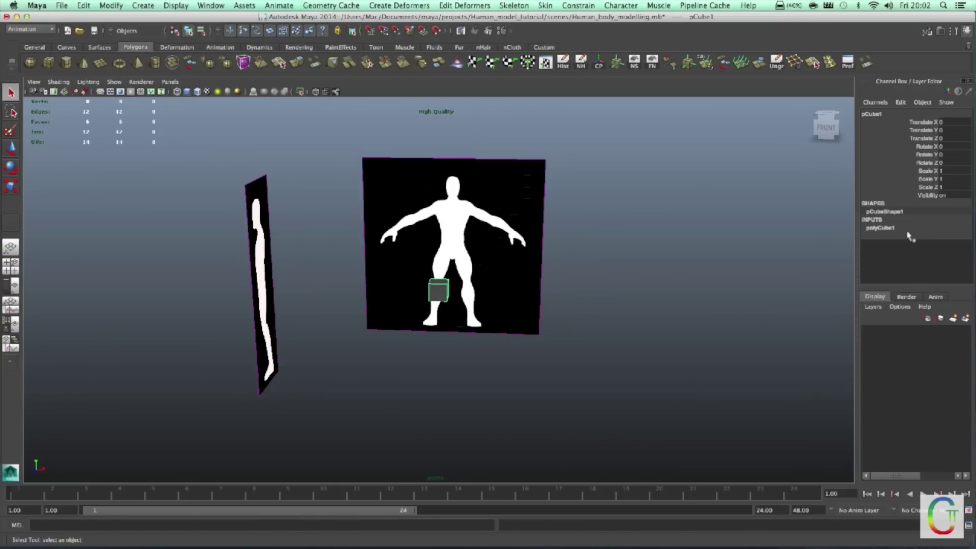
Set the cube's Subdivisions Width, Height and Depth to 2
click(890, 229)
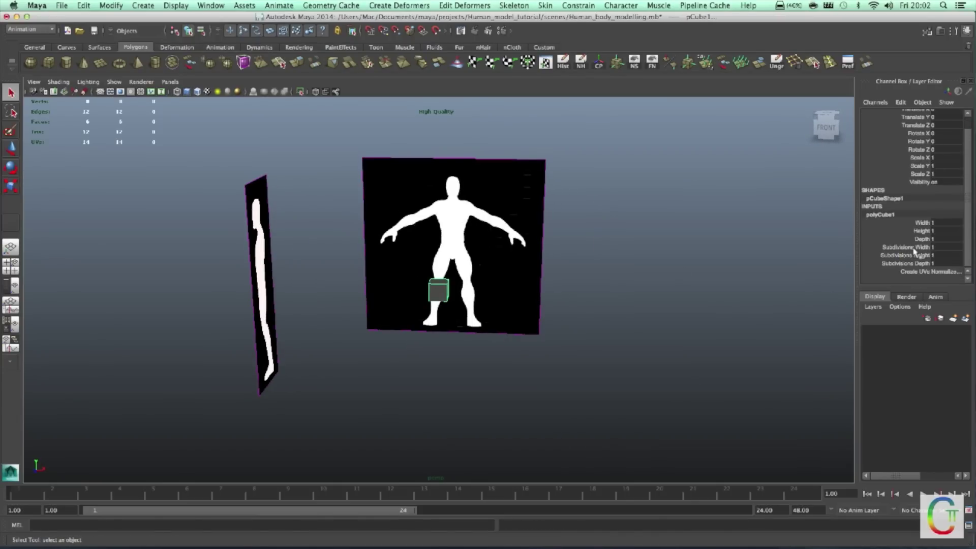
scroll(788, 285, up, 3)
alt+drag(786, 284, 696, 283)
alt+right_drag(697, 283, 973, 245)
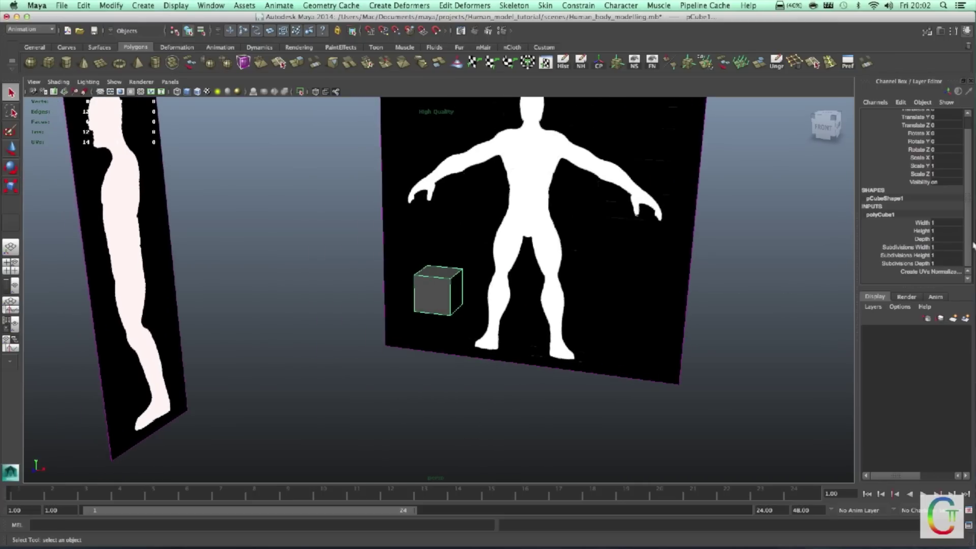
click(950, 247)
text(2)
key(Tab)
text(2)
key(Tab)
text(2)
key(Tab)
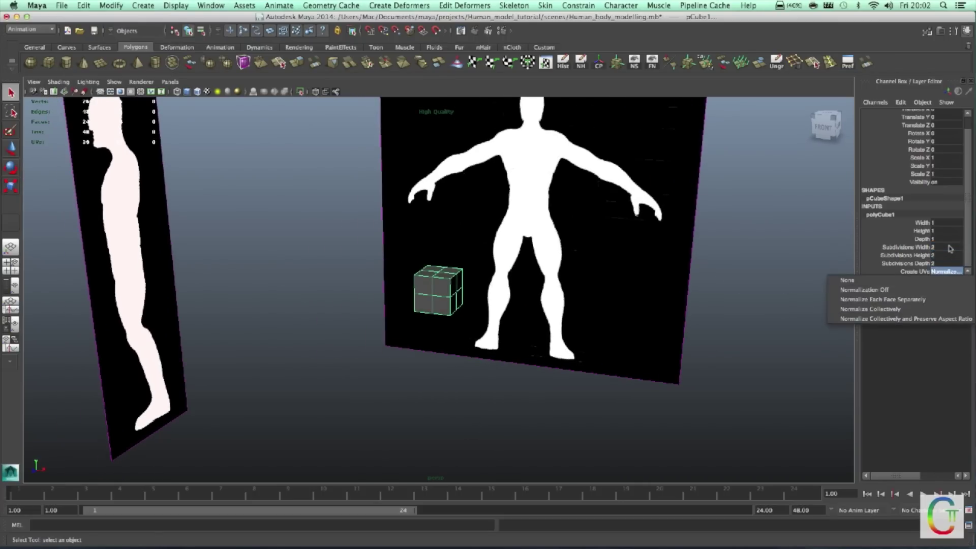
click(811, 267)
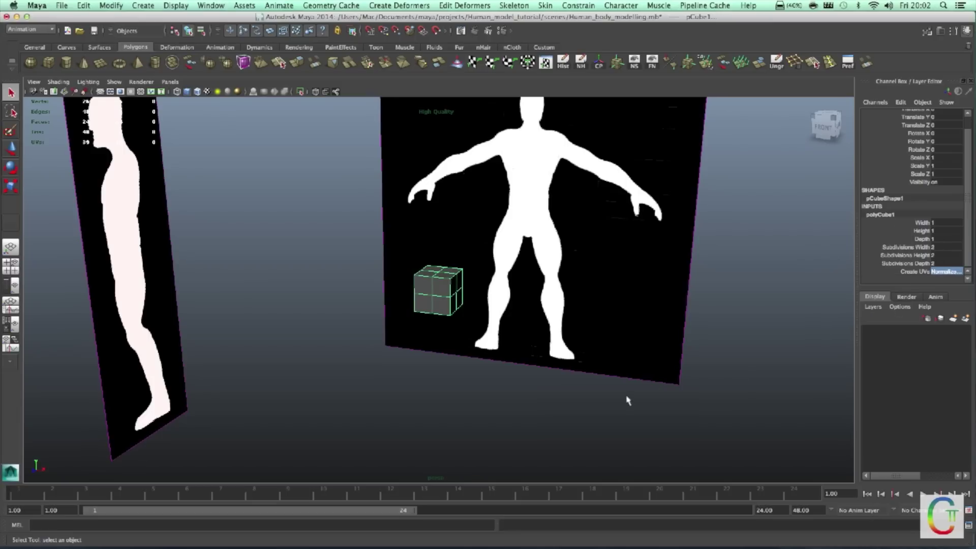
alt+drag(628, 400, 522, 302)
key(space)
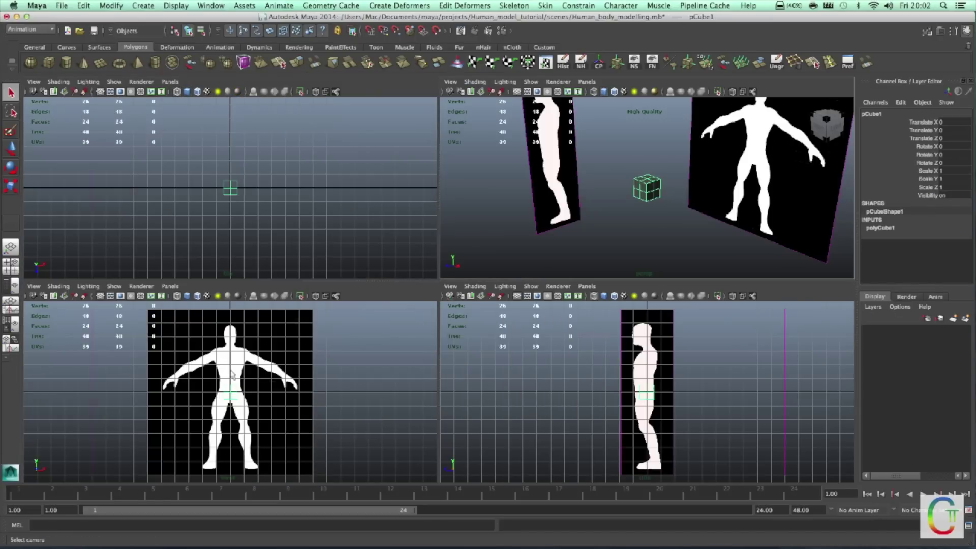
Scale the cube in the front view so it covers the silhouette's hips
key(space)
key(space)
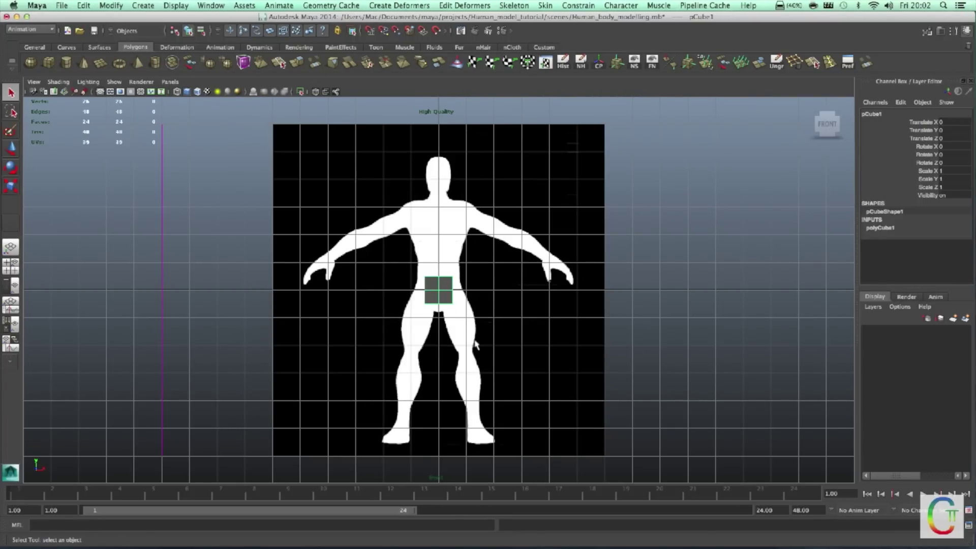
key(space)
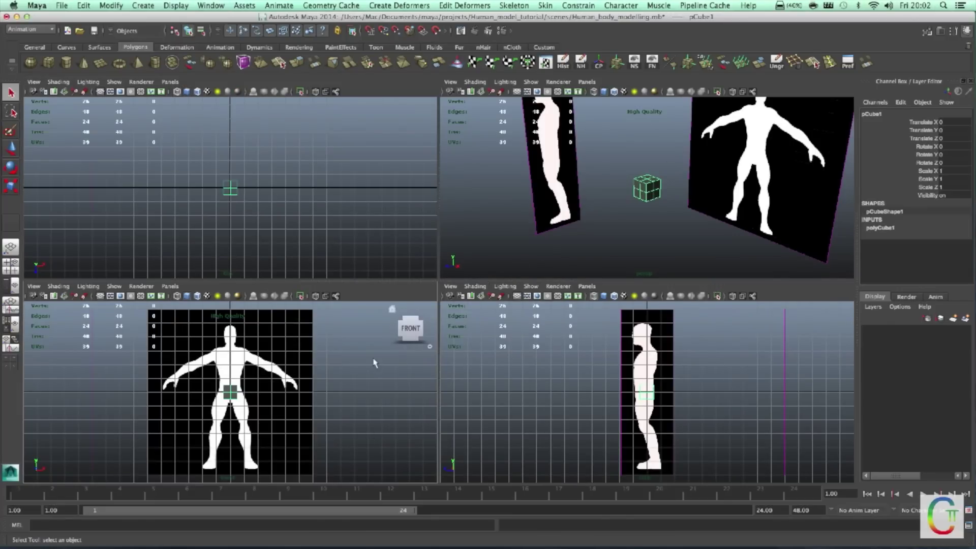
key(space)
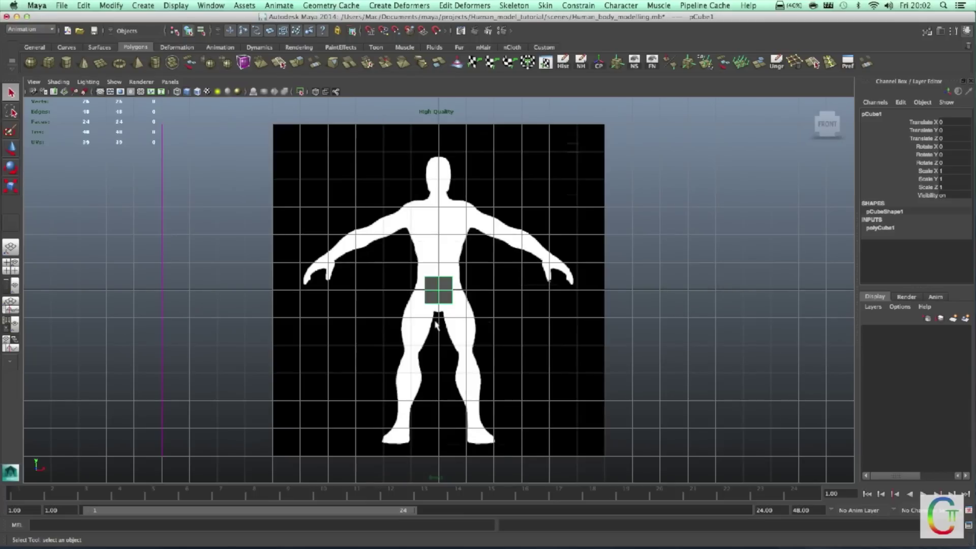
key(r)
scroll(452, 297, down, 2)
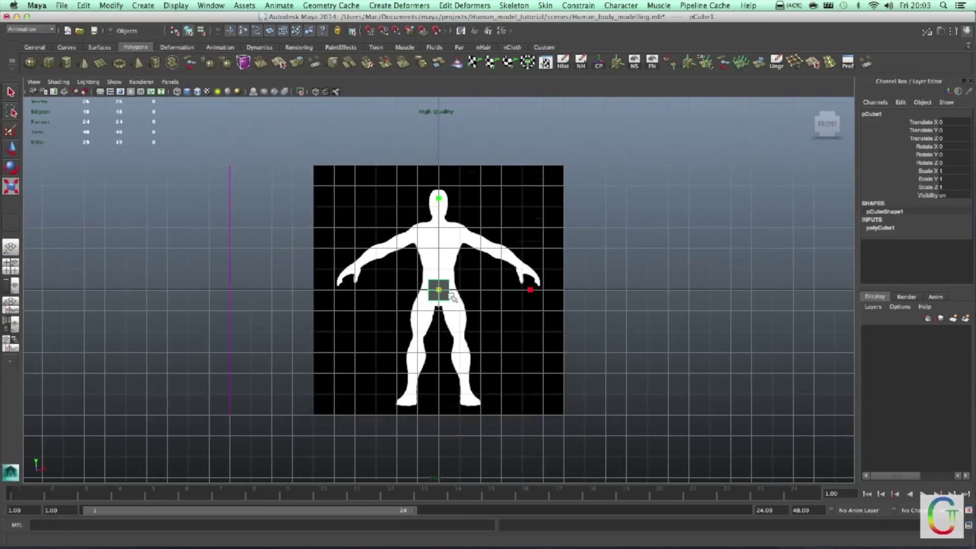
scroll(452, 297, up, 5)
scroll(453, 297, up, 1)
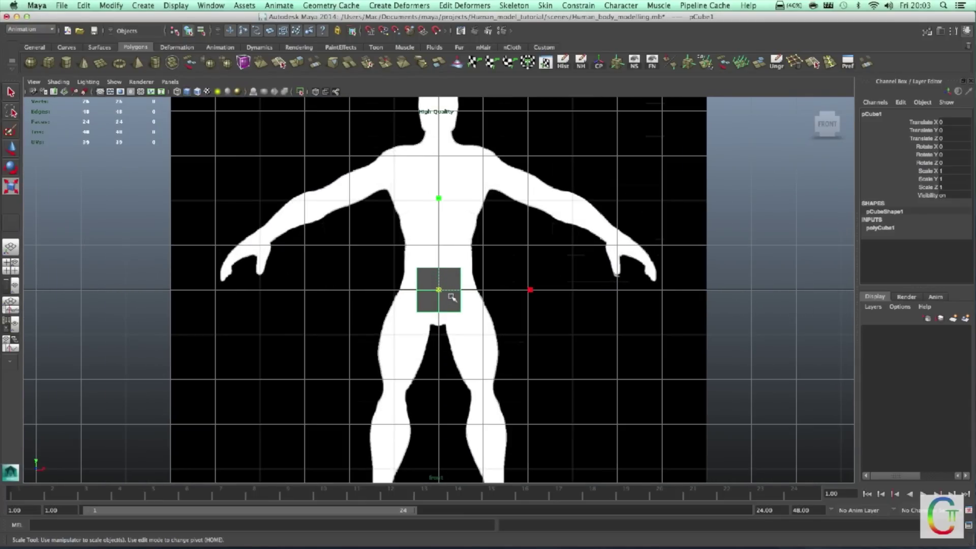
drag(439, 290, 453, 291)
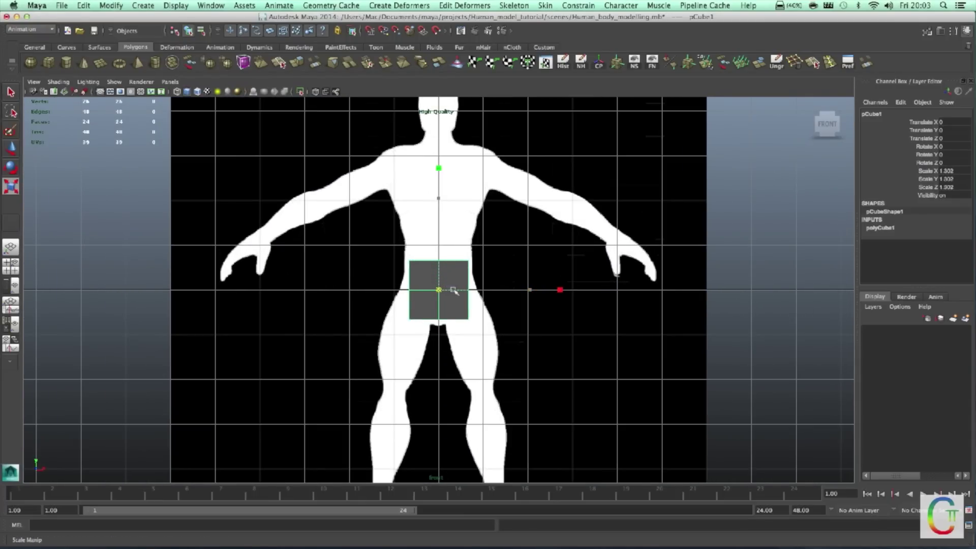
drag(438, 168, 442, 229)
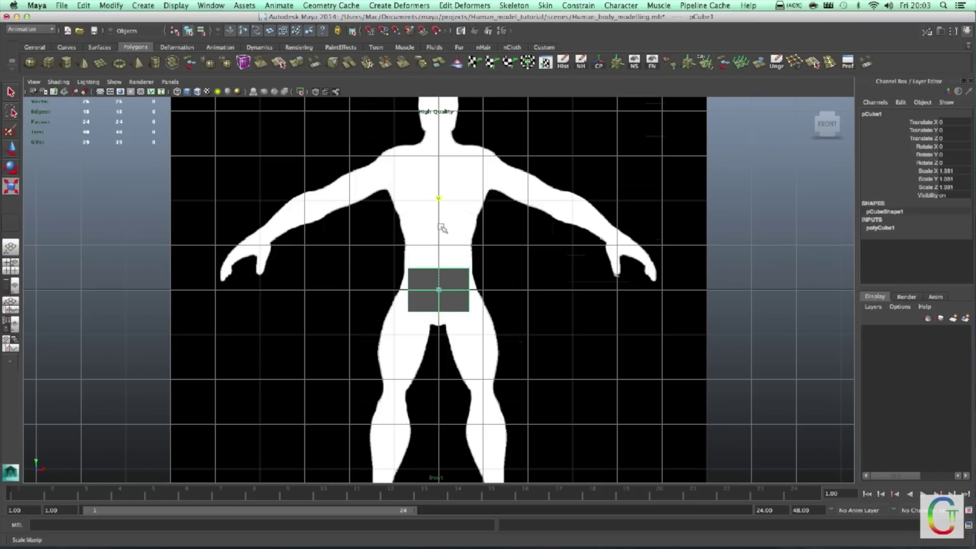
drag(438, 291, 440, 293)
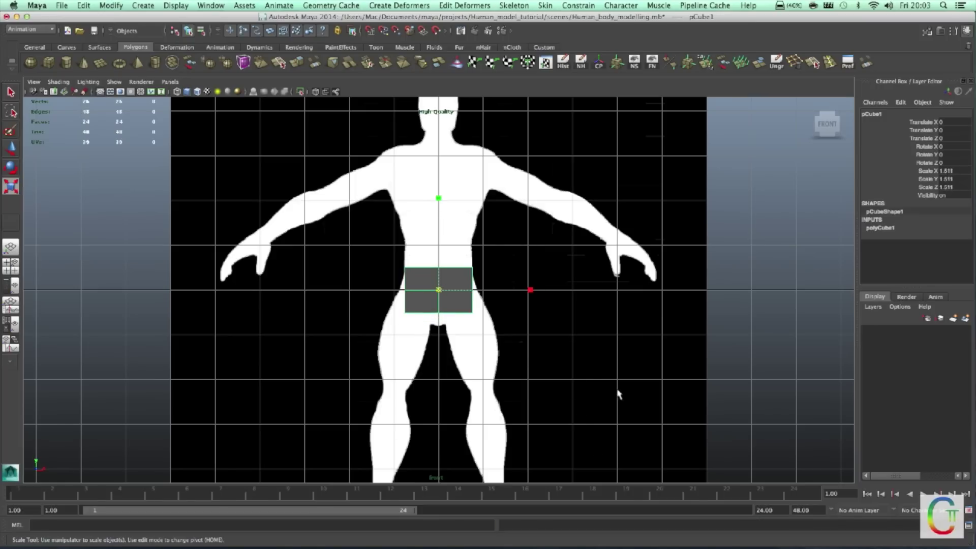
Slide the smooth-shaded cube back along Z into the side silhouette's torso
key(space)
key(space)
scroll(242, 98, up, 3)
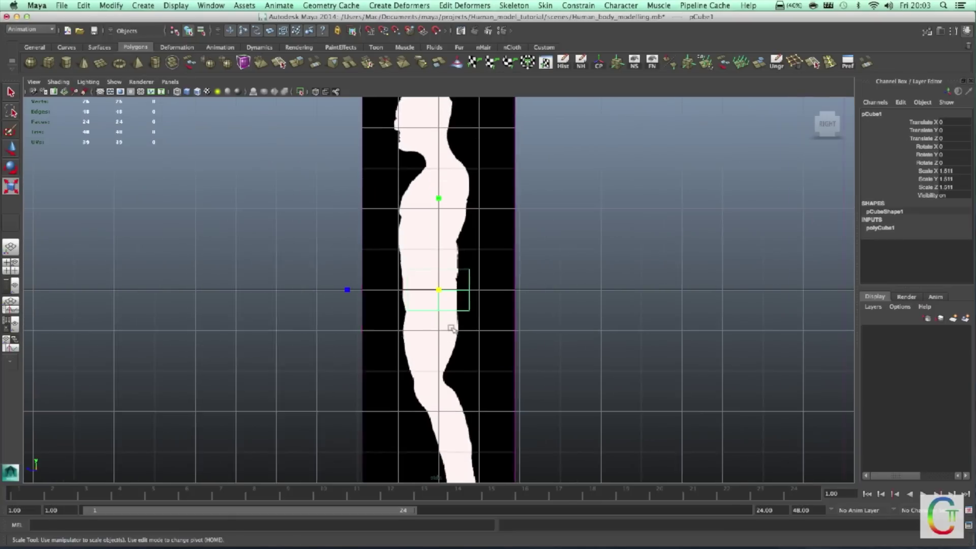
scroll(242, 98, up, 3)
key(5)
key(w)
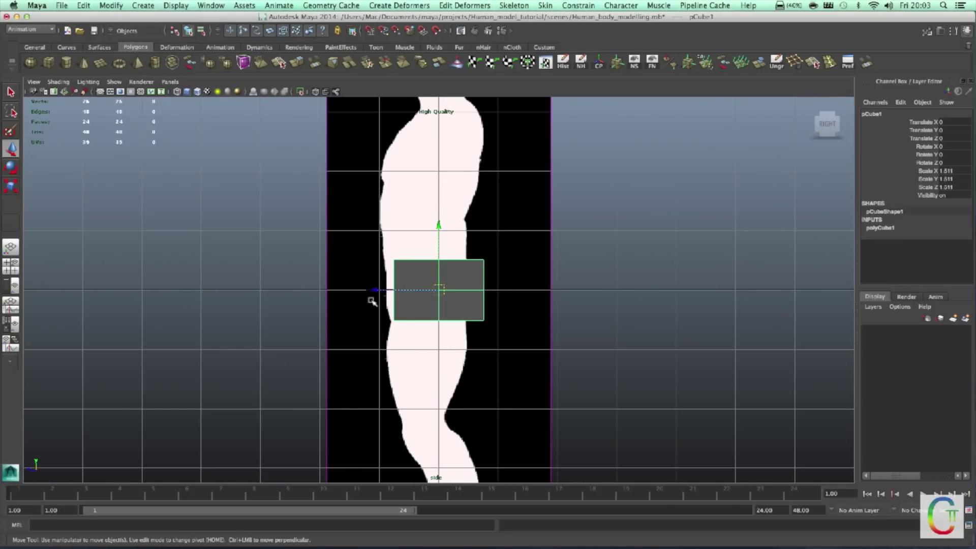
mouse_move(374, 291)
mouse_down()
mouse_move(344, 290)
mouse_move(355, 290)
mouse_up()
key(r)
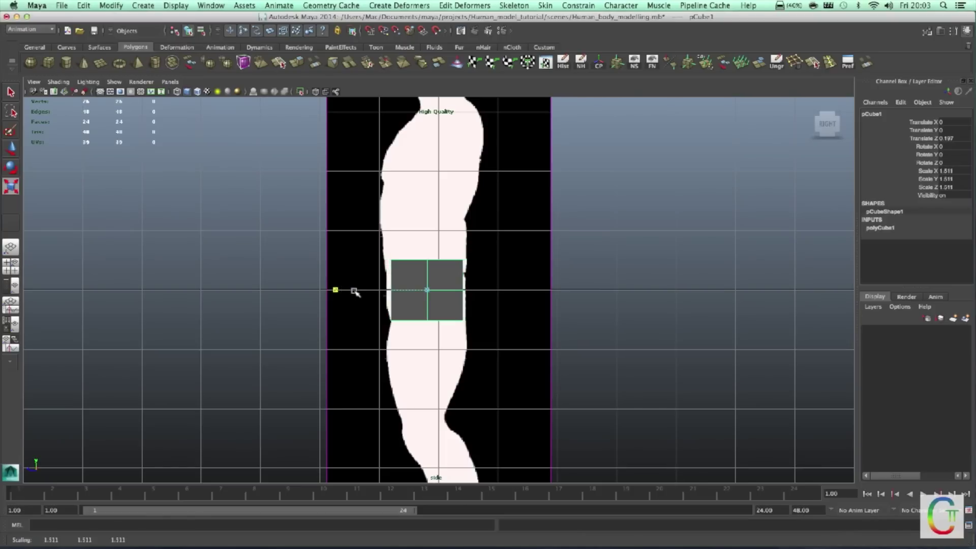
key(w)
key(space)
key(space)
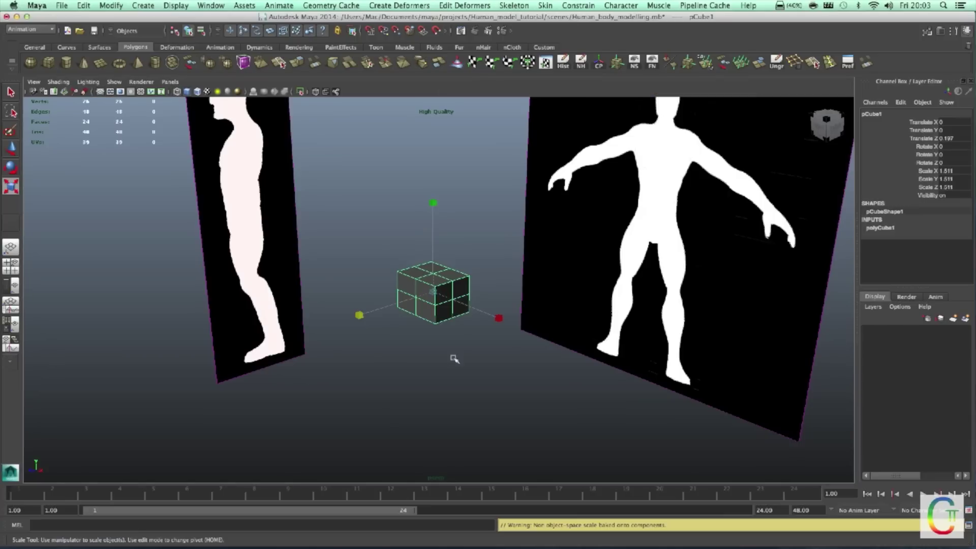
Delete the cube's left-half faces in the front view and reselect the half cube
mouse_move(455, 358)
alt+mouse_down()
mouse_move(531, 342)
mouse_move(535, 370)
mouse_move(453, 318)
alt+mouse_up()
right_drag(420, 285, 376, 279)
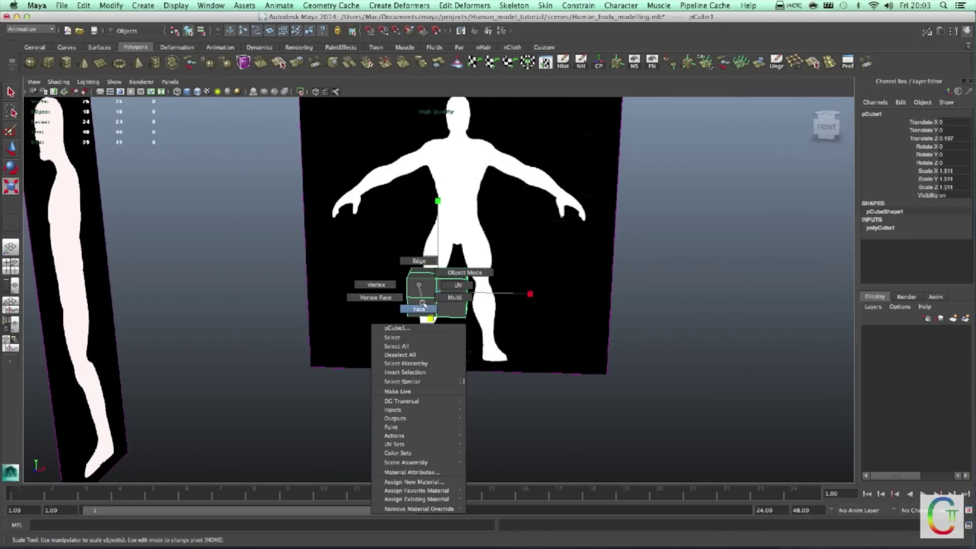
drag(359, 228, 423, 359)
key(q)
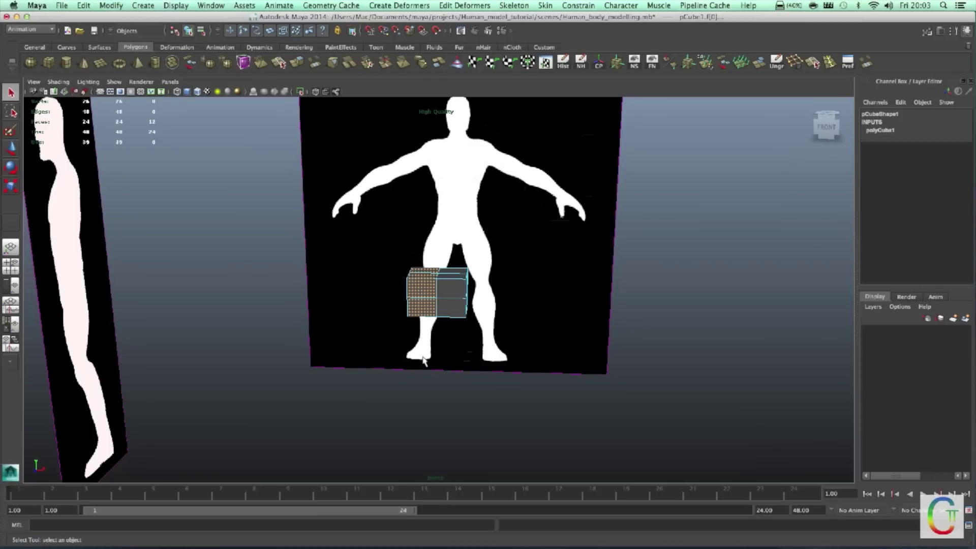
key(Delete)
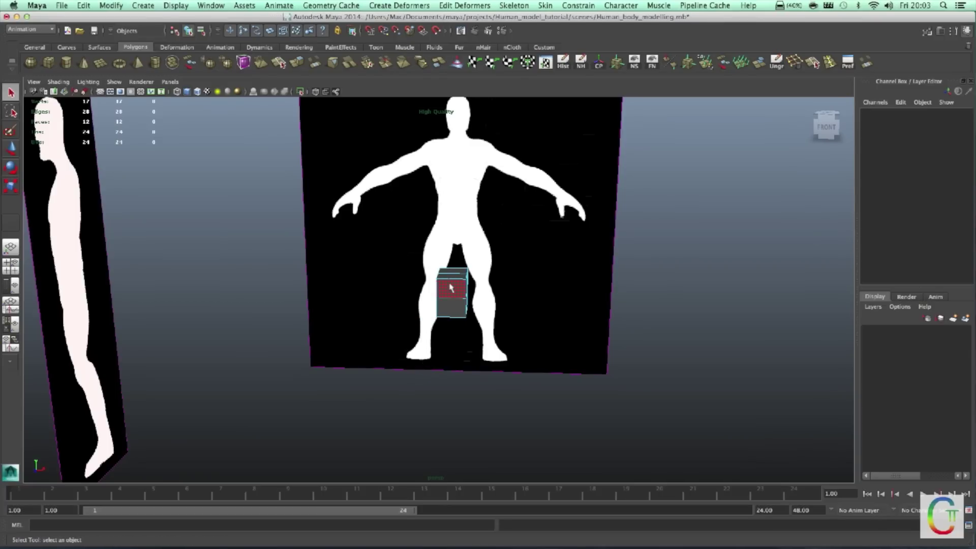
right_drag(450, 288, 488, 325)
mouse_move(519, 398)
alt+mouse_down()
mouse_move(494, 404)
mouse_move(559, 392)
mouse_move(455, 394)
mouse_move(477, 377)
mouse_move(518, 406)
mouse_move(494, 354)
mouse_move(487, 380)
alt+mouse_up()
click(462, 316)
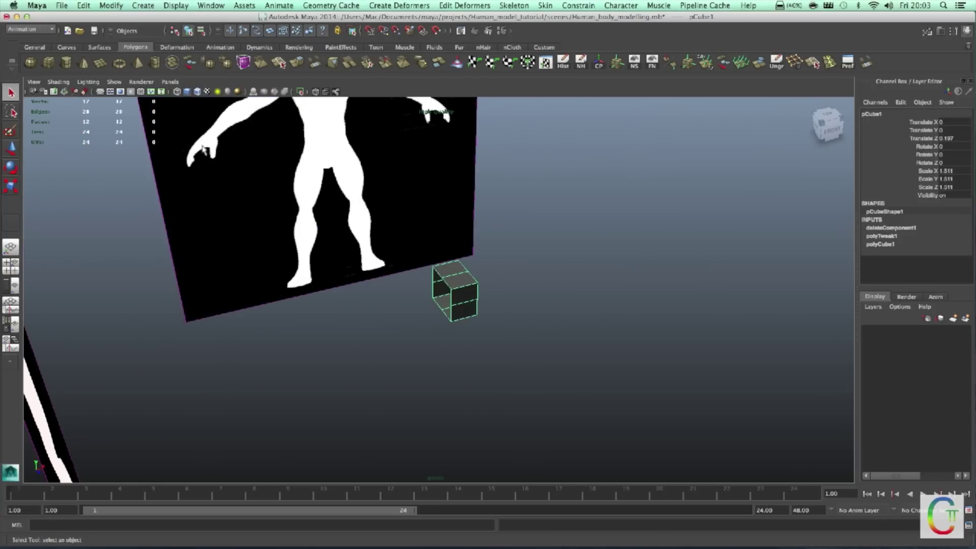
click(84, 6)
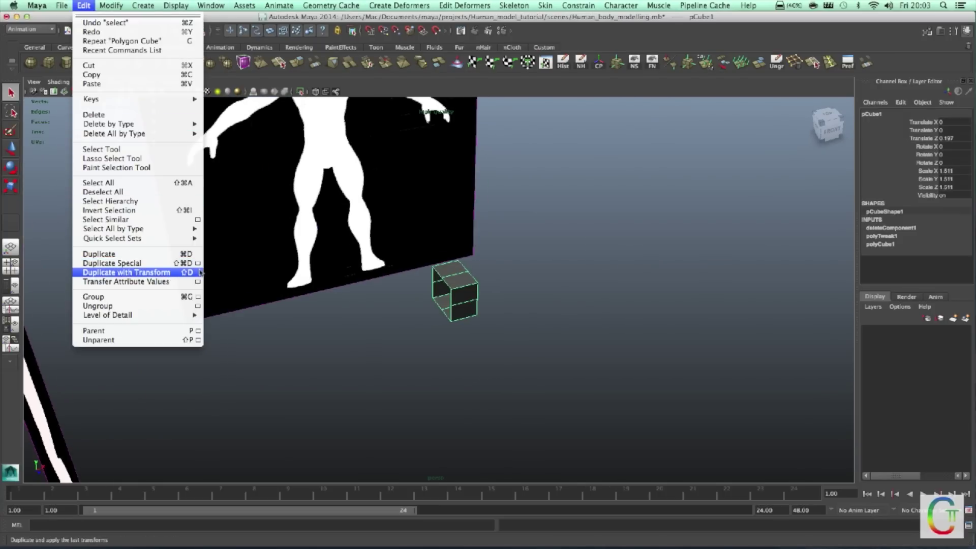
Duplicate Special the half cube as an instance with Scale X -1
click(198, 263)
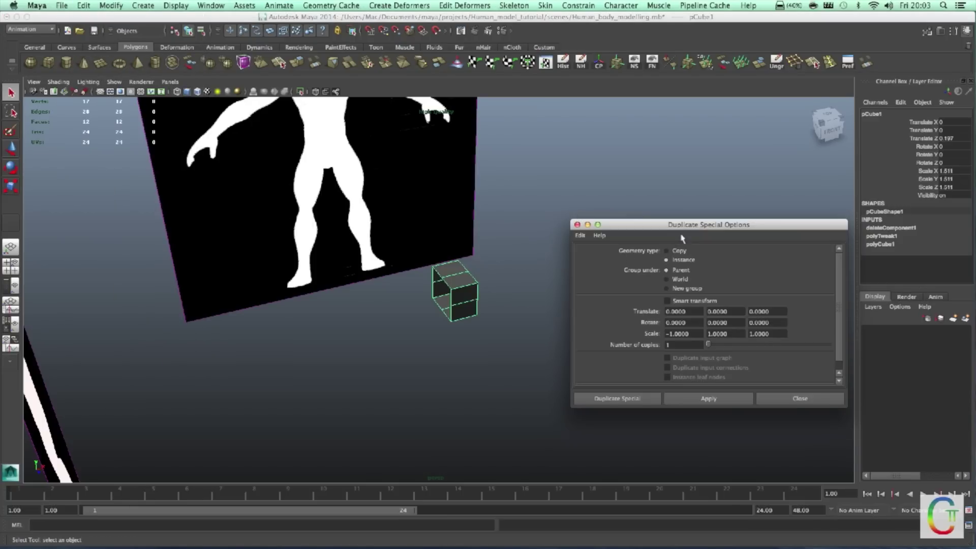
drag(681, 225, 633, 139)
drag(801, 322, 812, 398)
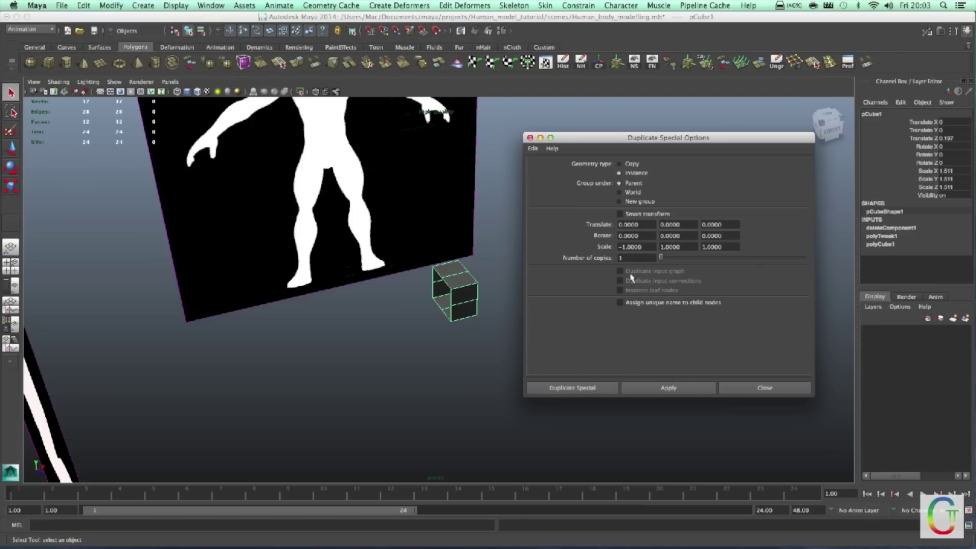
click(592, 389)
mouse_move(518, 374)
alt+mouse_down()
mouse_move(483, 377)
mouse_move(548, 382)
alt+mouse_up()
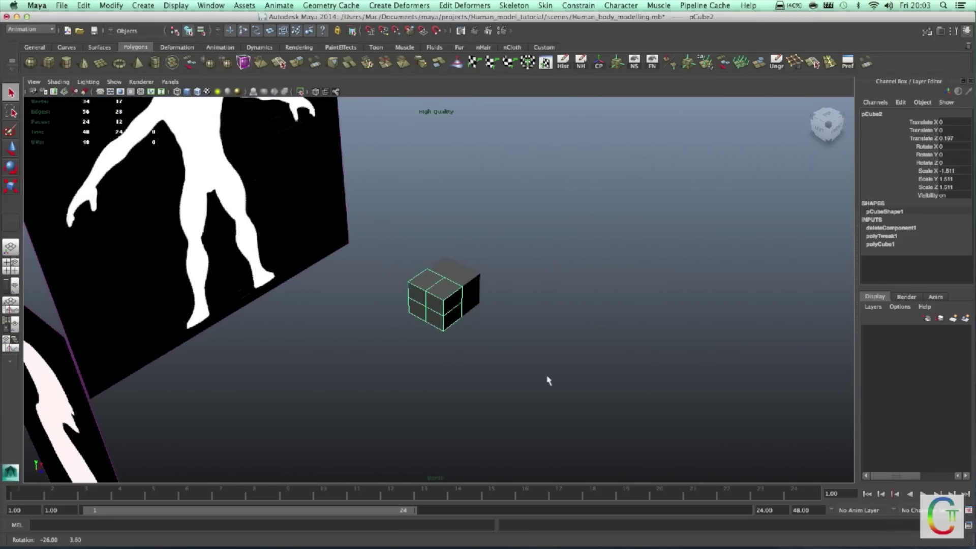
mouse_move(479, 299)
alt+mouse_down()
mouse_move(460, 301)
mouse_move(482, 303)
alt+mouse_up()
In the maximized front view, pull the box's bottom-right corner out toward the hip
click(510, 290)
click(481, 304)
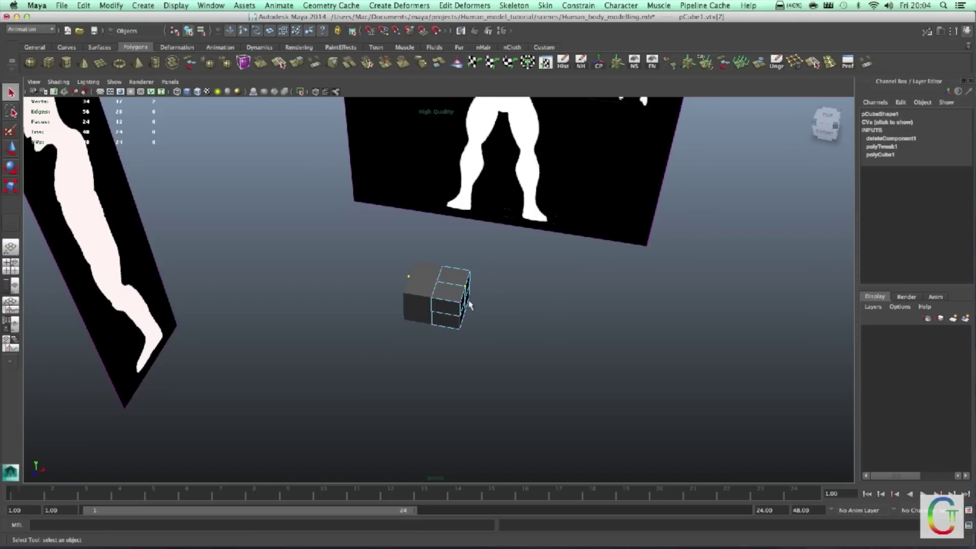
click(468, 318)
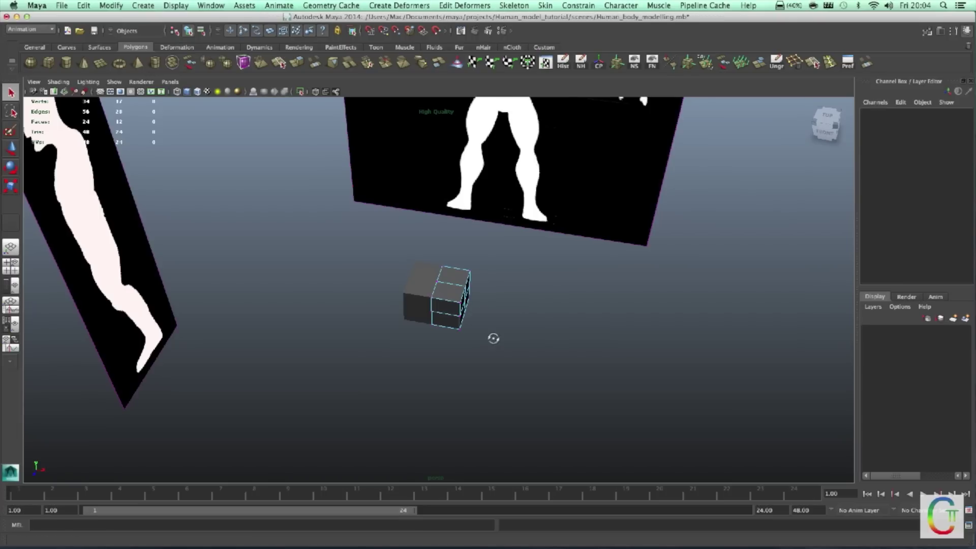
alt+drag(495, 337, 497, 324)
key(space)
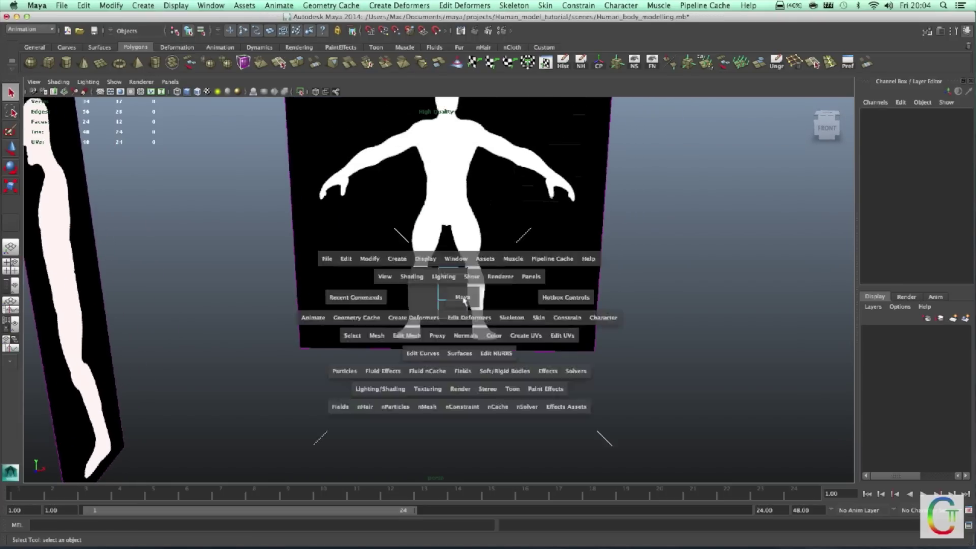
key(space)
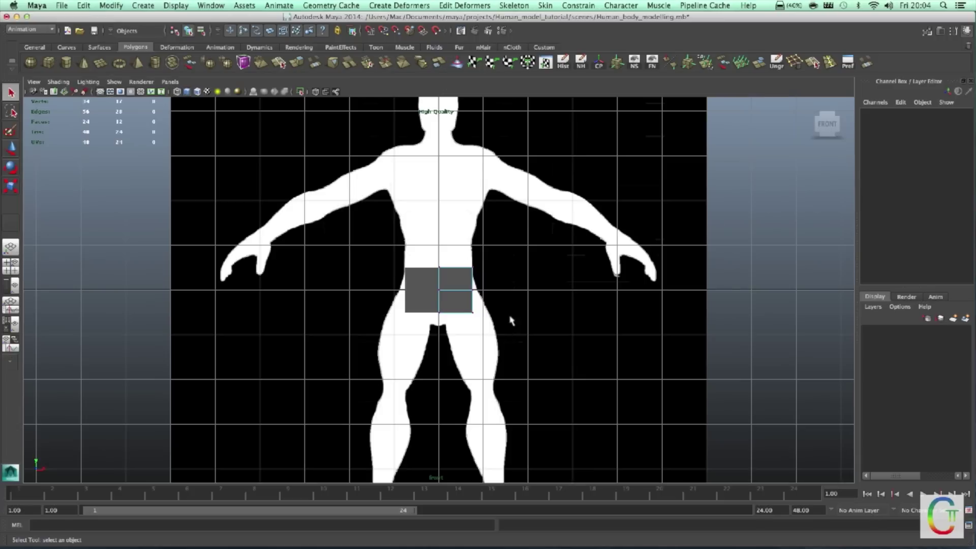
scroll(506, 320, up, 3)
scroll(511, 321, up, 3)
drag(498, 208, 554, 253)
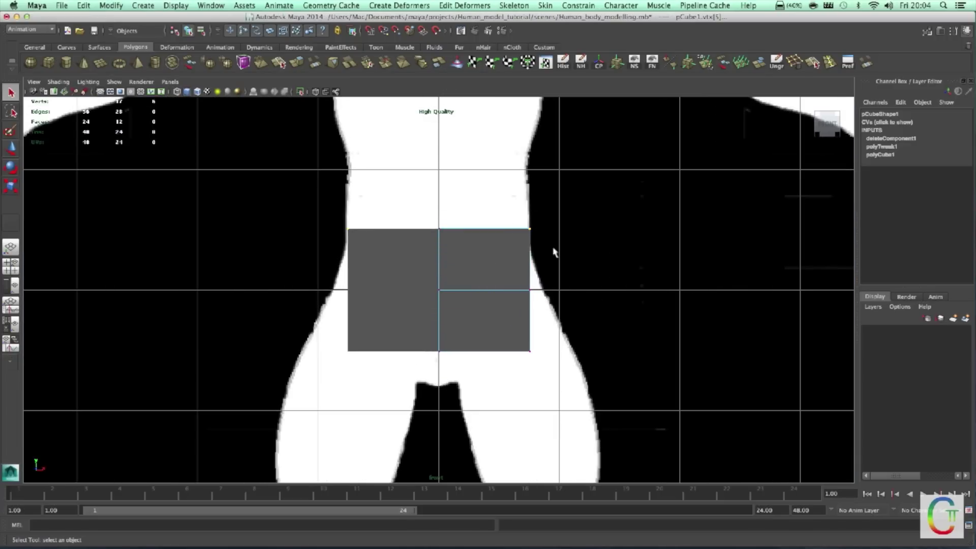
key(w)
mouse_move(516, 279)
mouse_down()
mouse_move(542, 300)
mouse_move(529, 328)
mouse_up()
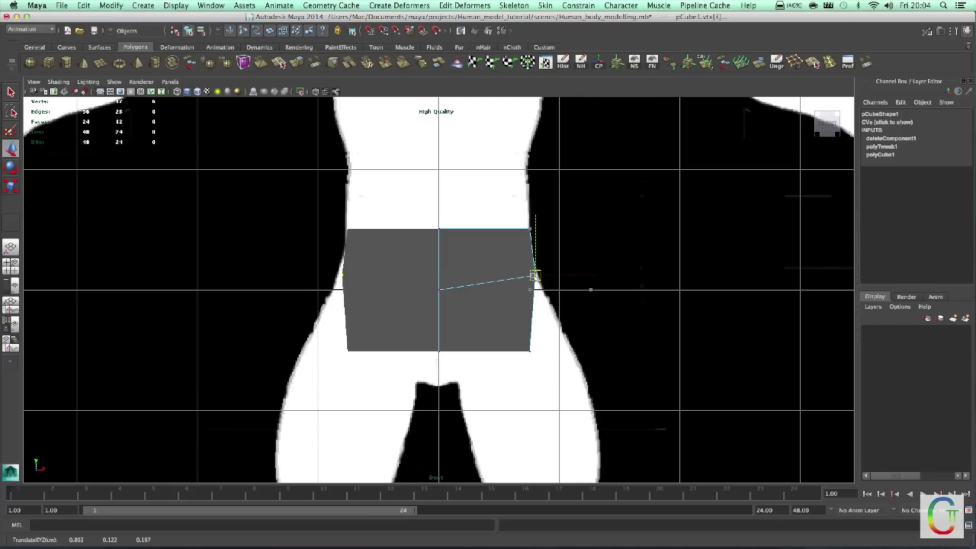
mouse_move(516, 340)
mouse_down()
mouse_move(538, 358)
mouse_move(550, 308)
mouse_move(524, 332)
mouse_up()
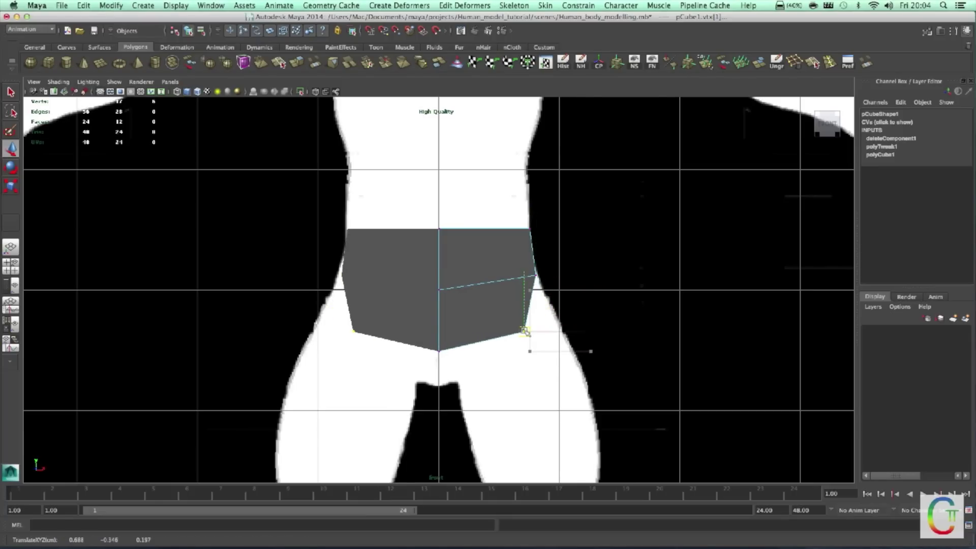
Pull the middle and top-right vertices in to the waist and the bottom-right out to the hip
click(535, 275)
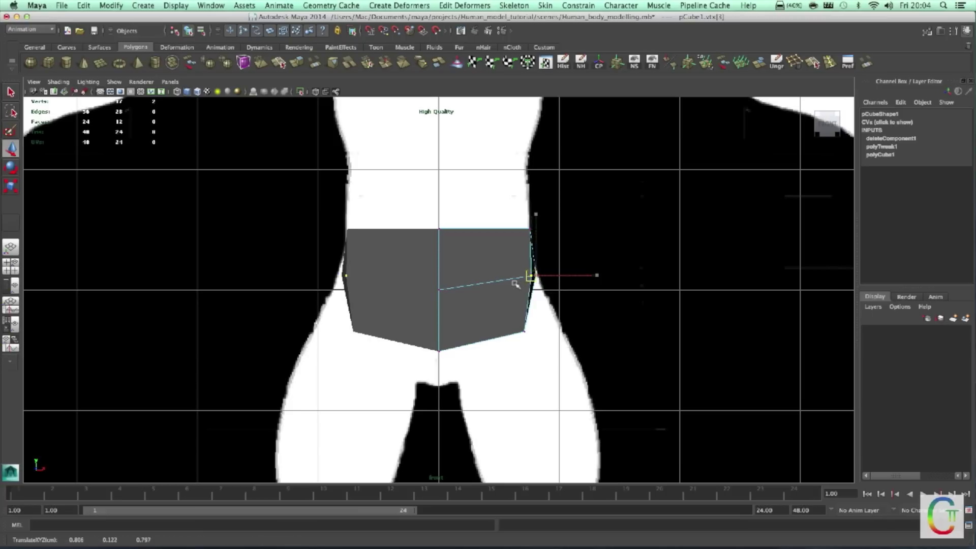
drag(536, 275, 515, 281)
click(524, 332)
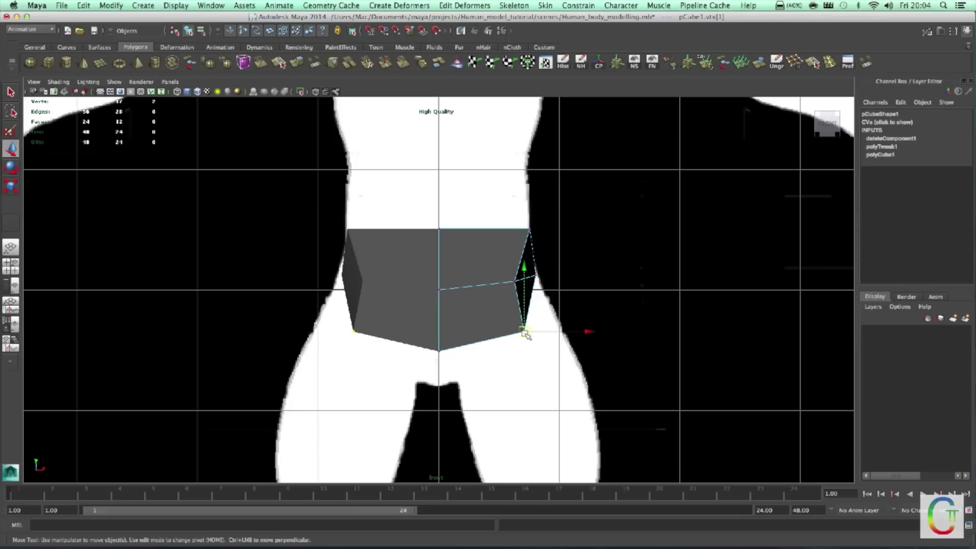
drag(525, 335, 513, 340)
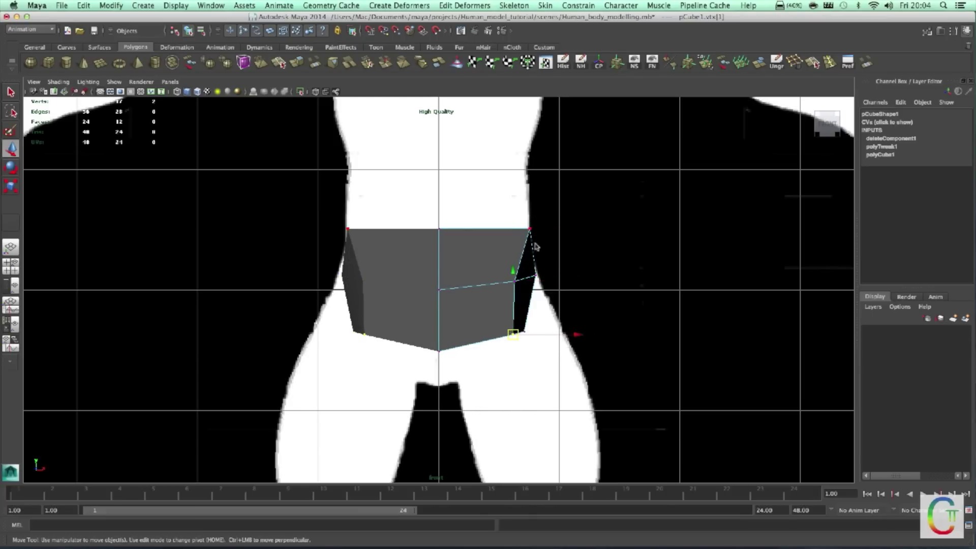
click(529, 228)
drag(529, 229, 504, 232)
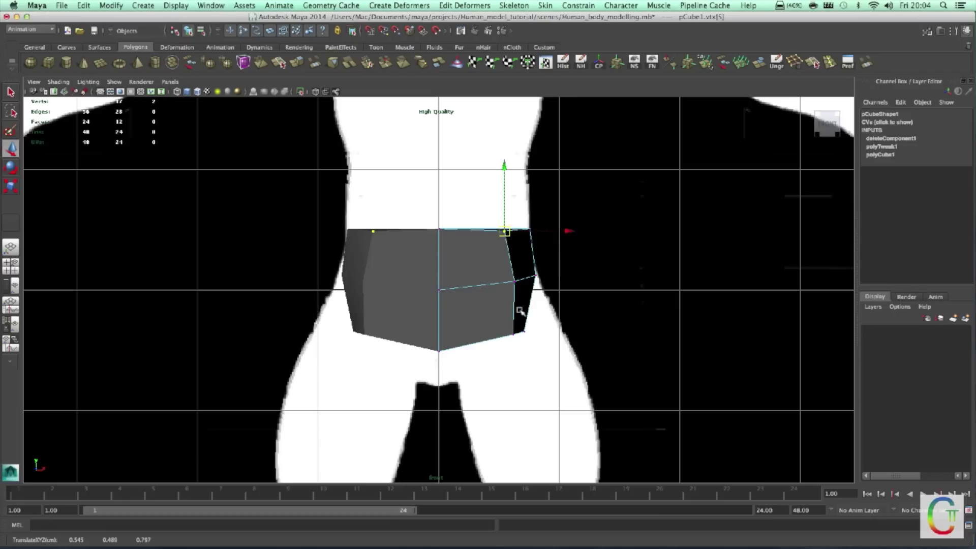
click(525, 333)
drag(524, 333, 559, 321)
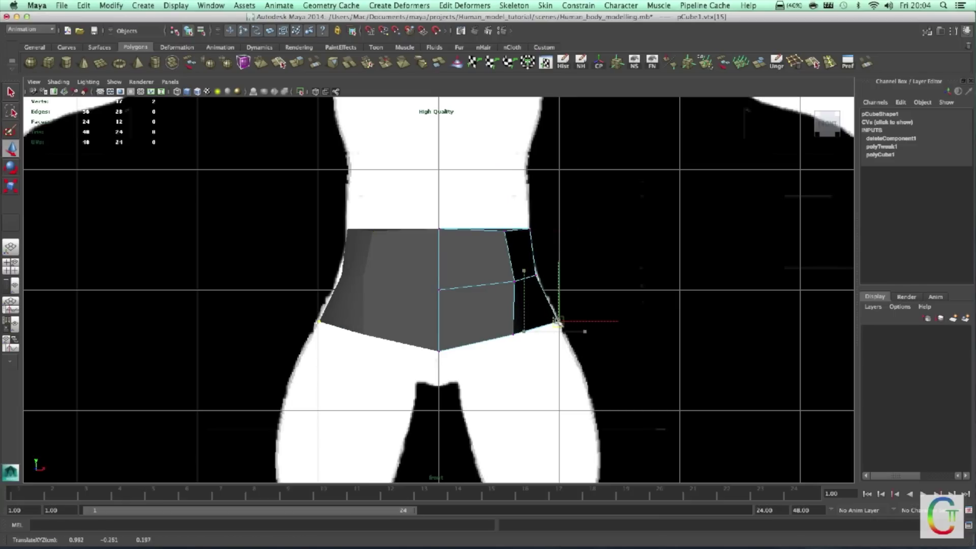
click(536, 277)
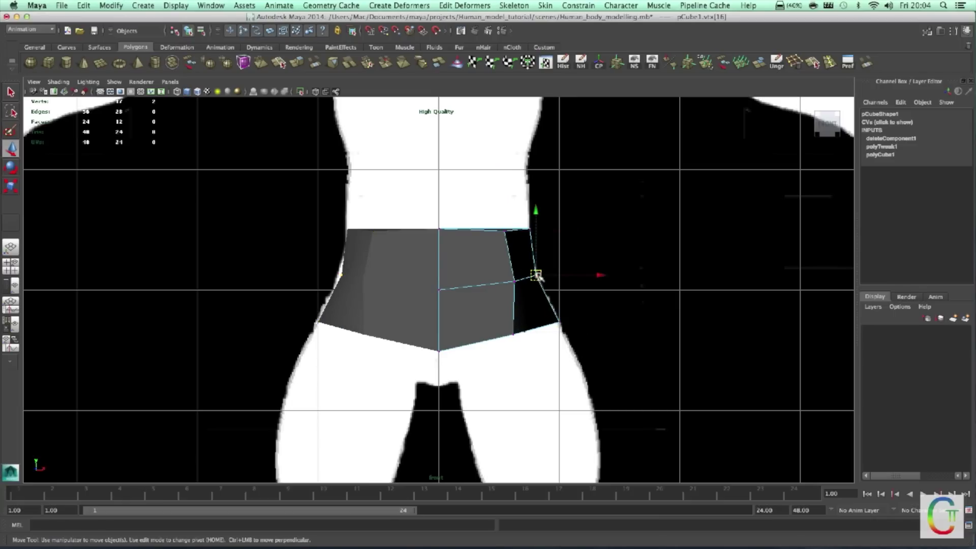
drag(536, 277, 508, 282)
Nudge the top waist vertex left and raise the bottom-centre vertex slightly
click(515, 280)
click(508, 229)
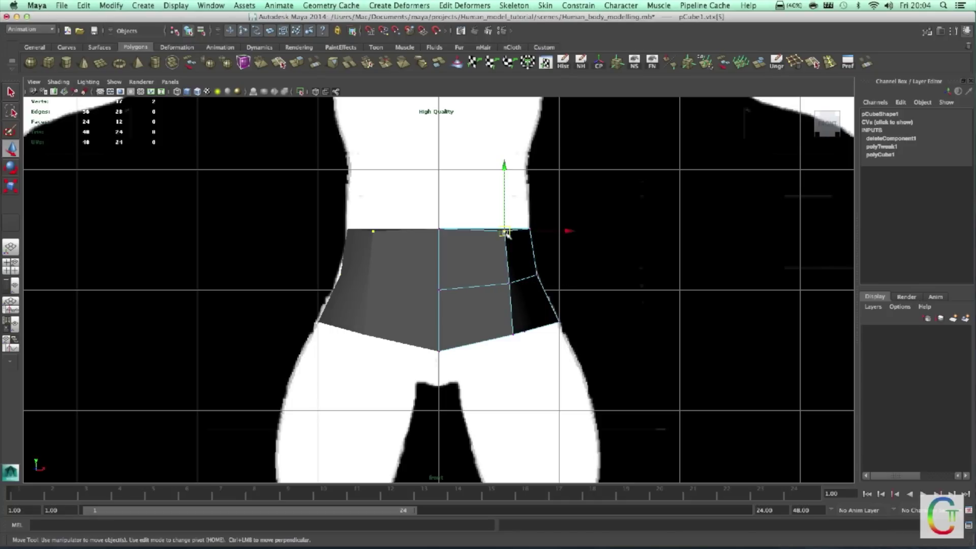
drag(508, 229, 497, 230)
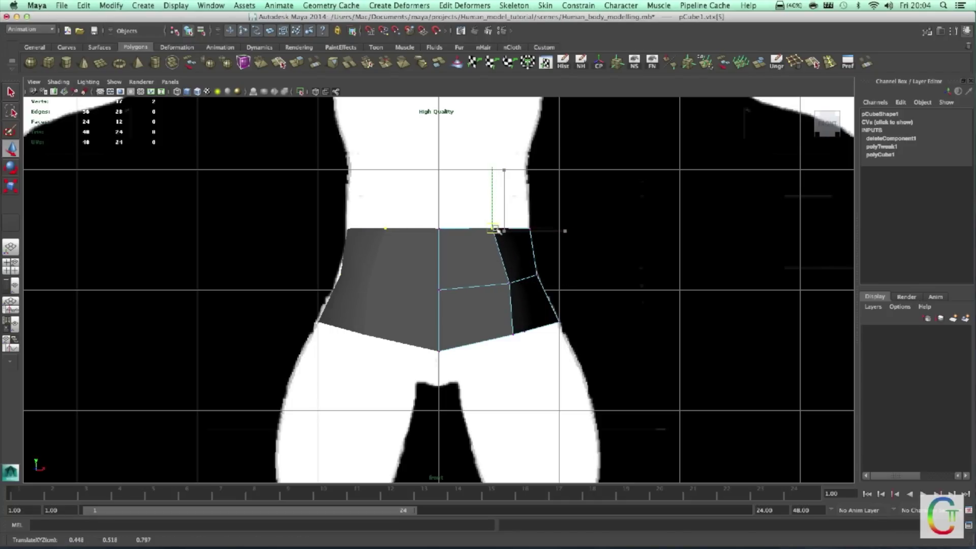
click(515, 334)
click(438, 351)
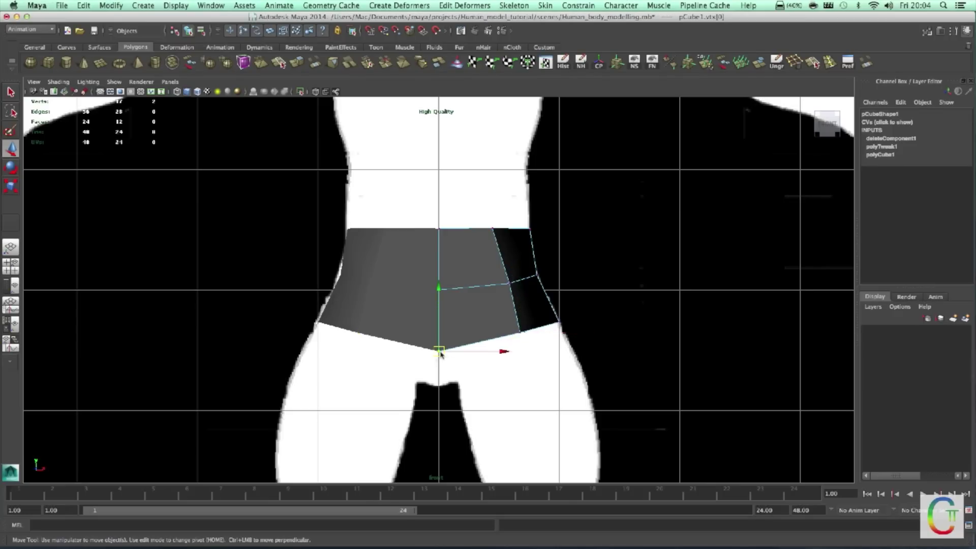
click(437, 418)
click(439, 351)
drag(439, 287, 441, 285)
key(space)
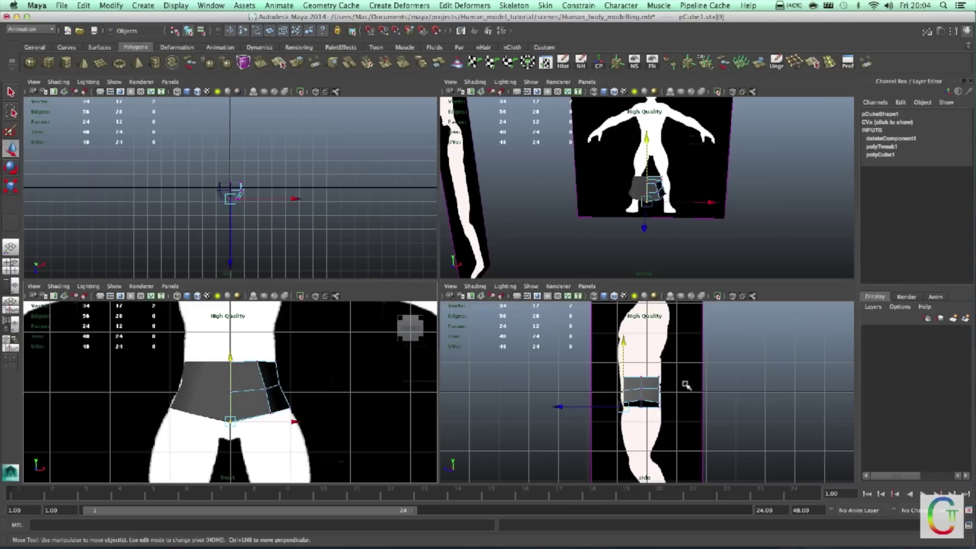
Pull the top, middle and bottom left-edge vertices in to the torso's side outline
key(space)
scroll(612, 395, up, 2)
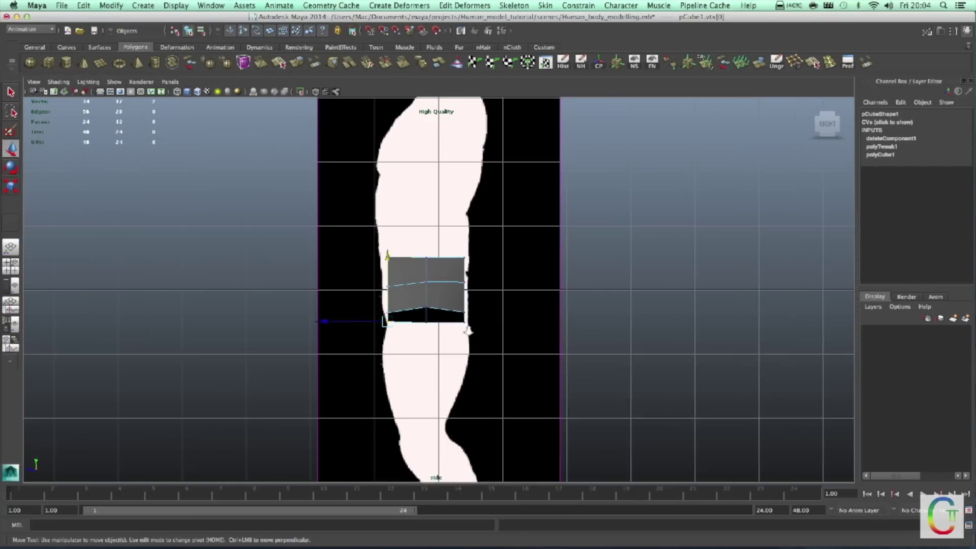
scroll(457, 305, up, 3)
scroll(395, 275, up, 3)
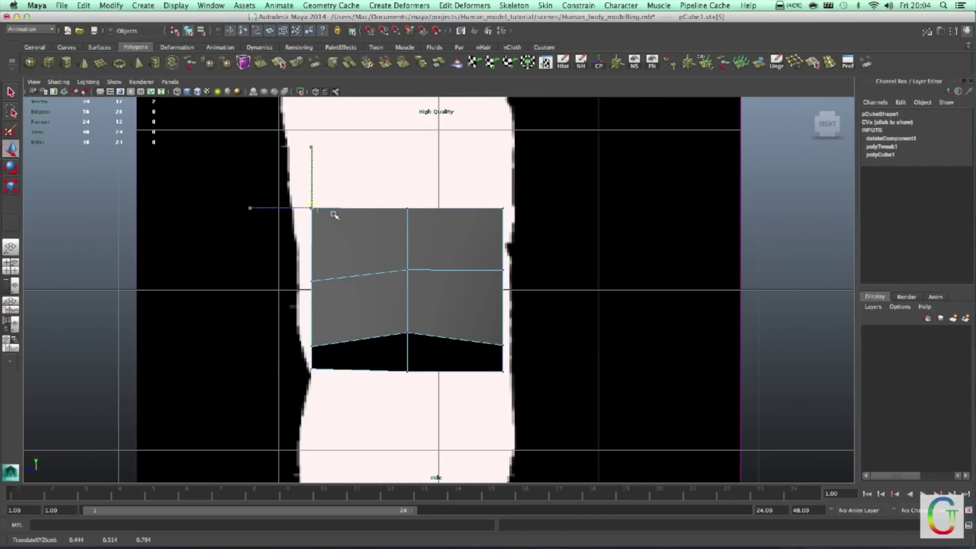
drag(306, 209, 336, 211)
click(313, 280)
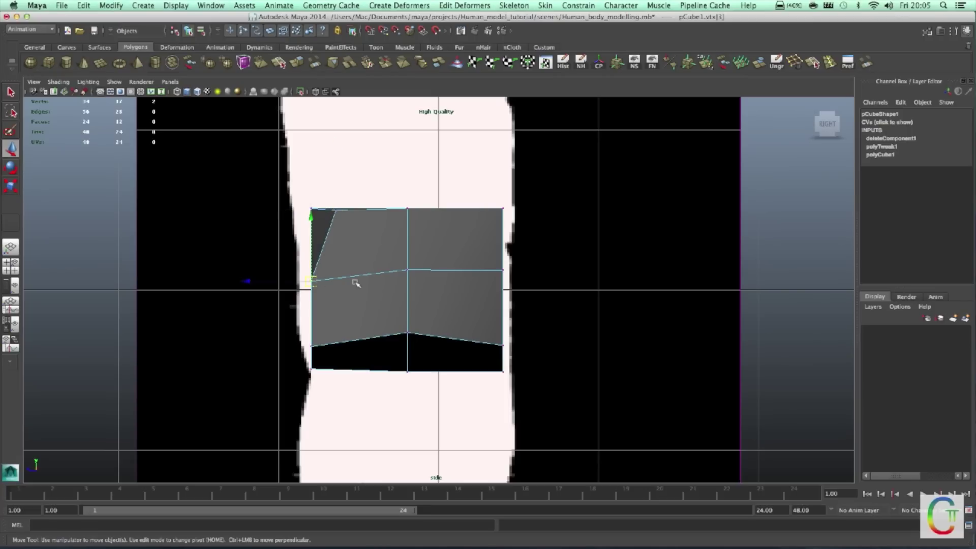
drag(313, 280, 343, 276)
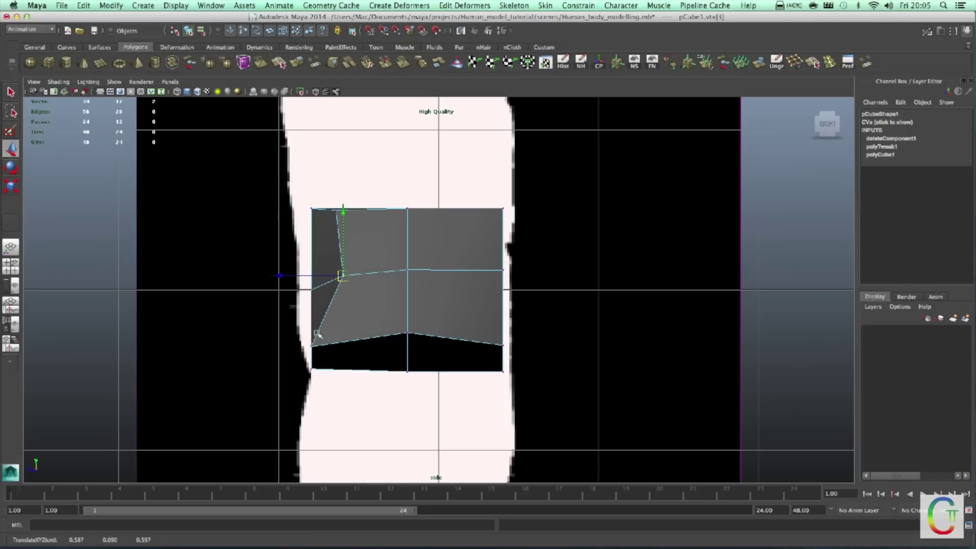
click(312, 347)
drag(312, 347, 346, 347)
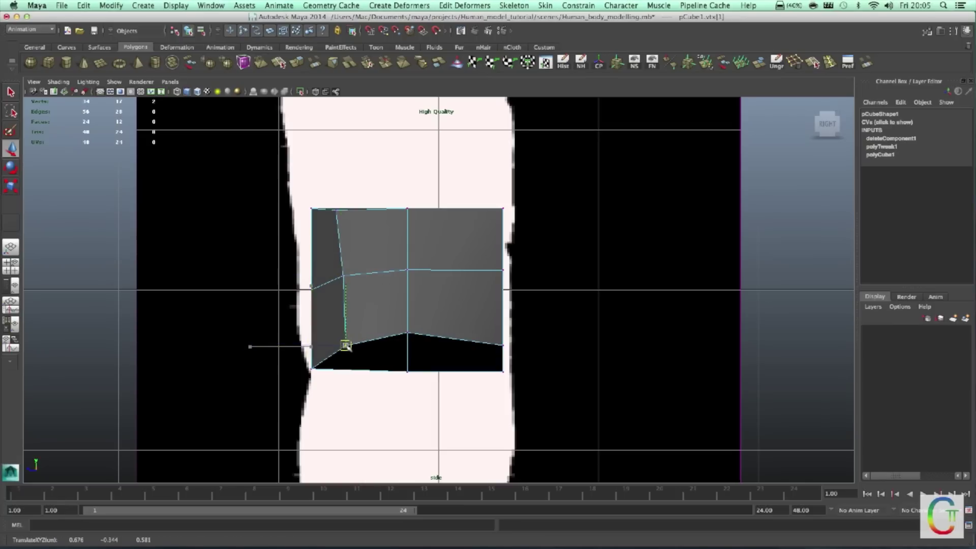
Refine the left-edge vertices against the side silhouette, then return to object mode
mouse_move(298, 195)
mouse_down()
mouse_move(316, 213)
mouse_move(232, 209)
mouse_up()
click(312, 208)
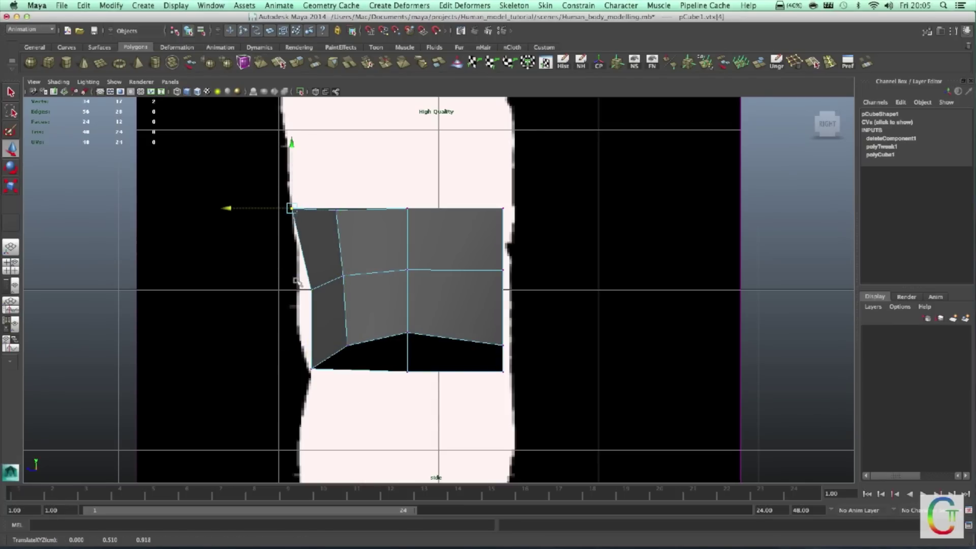
drag(297, 282, 318, 300)
drag(247, 288, 231, 289)
click(310, 366)
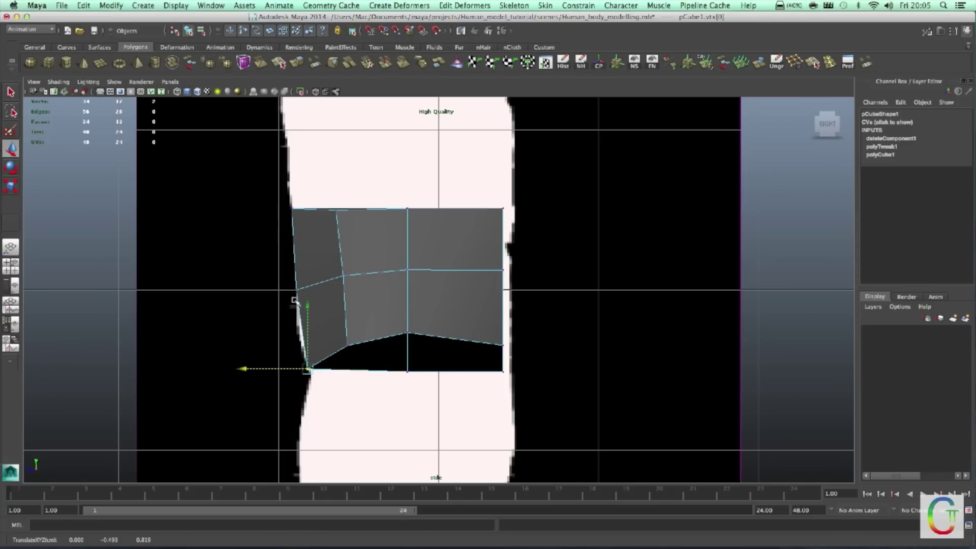
key(F8)
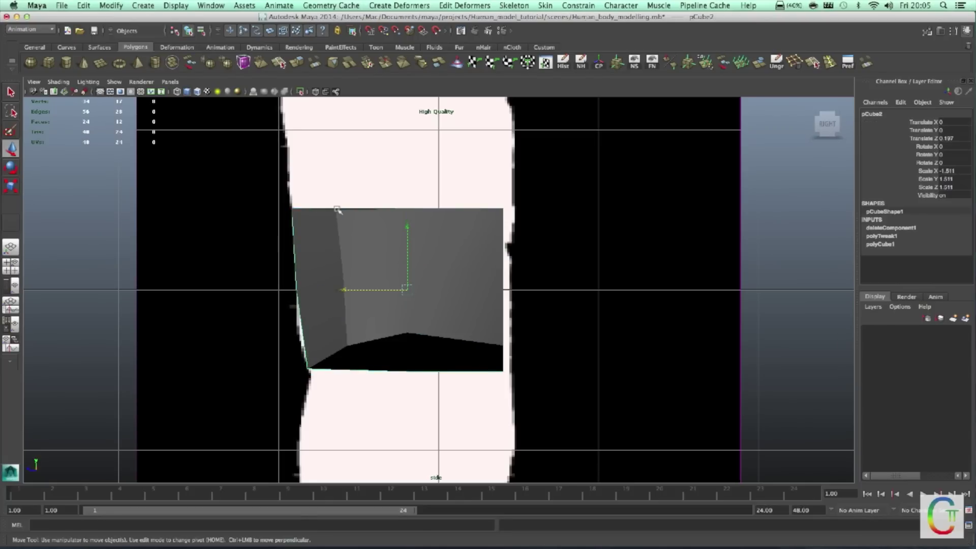
Switch to the four-view layout and return to vertex editing on the cube
key(space)
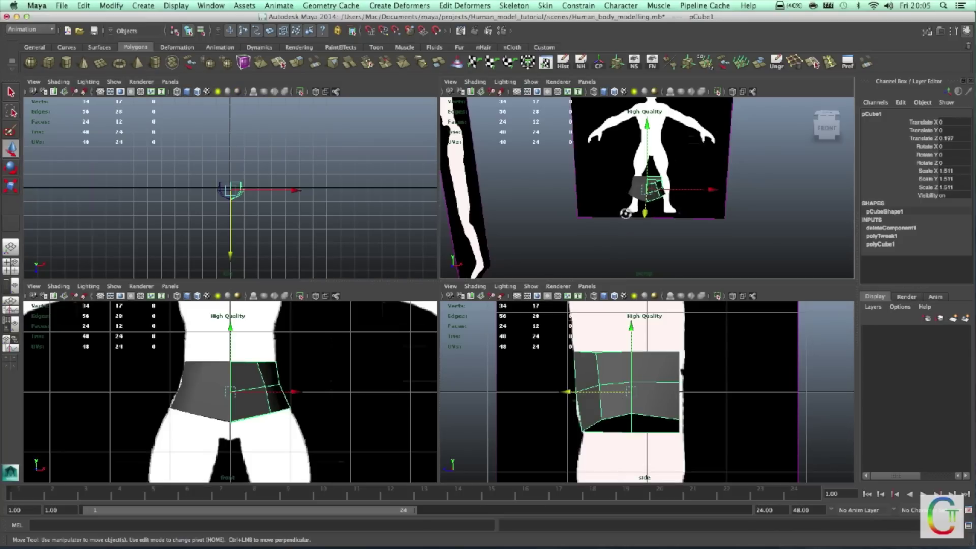
alt+drag(625, 242, 604, 218)
alt+right_drag(603, 219, 689, 216)
key(F9)
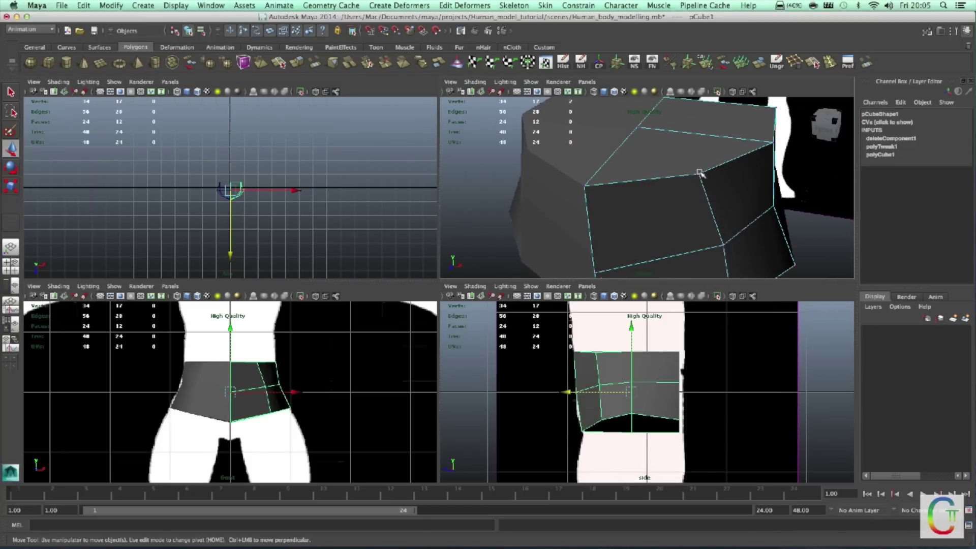
click(698, 174)
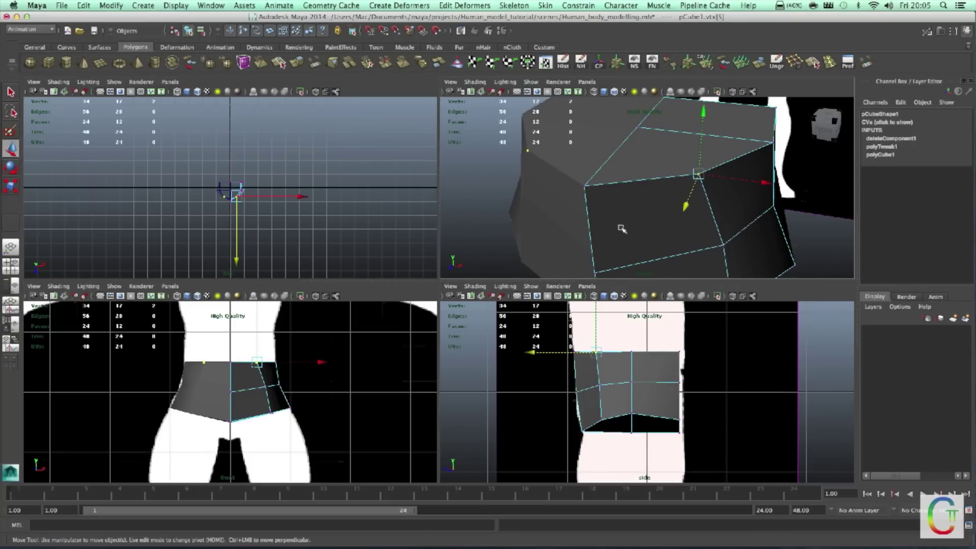
alt+drag(621, 228, 673, 222)
alt+right_drag(651, 205, 619, 215)
alt+drag(619, 216, 625, 220)
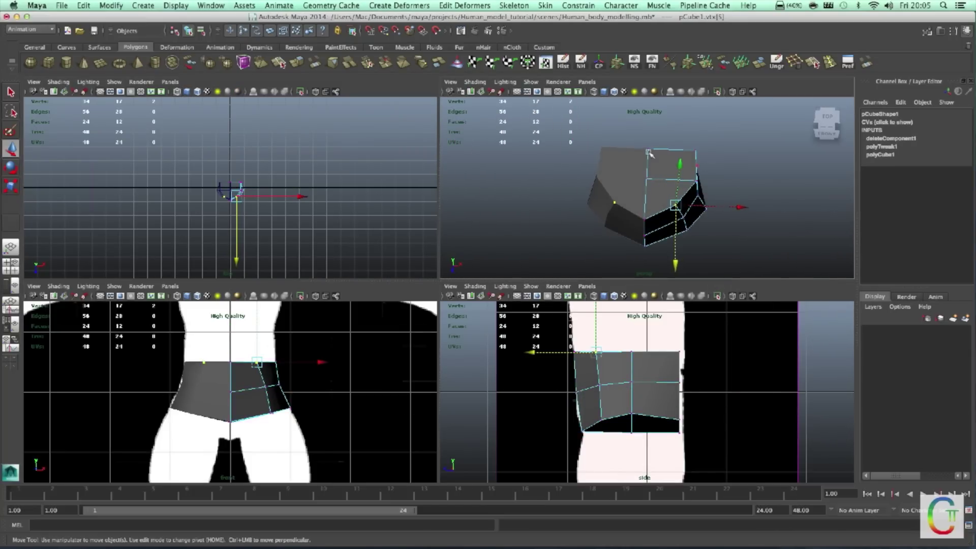
Move the cube's right-side vertices in the side view to follow the side silhouette
drag(597, 357, 593, 354)
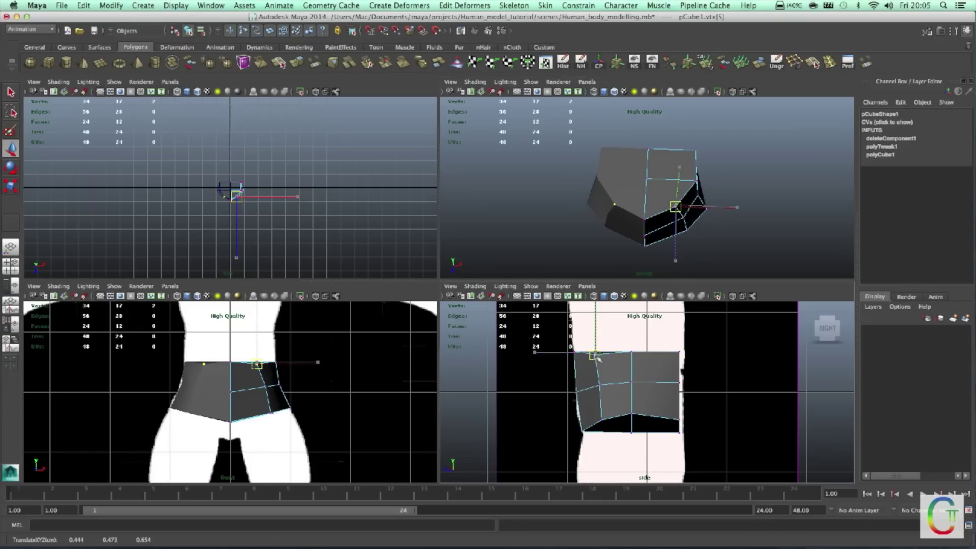
click(605, 419)
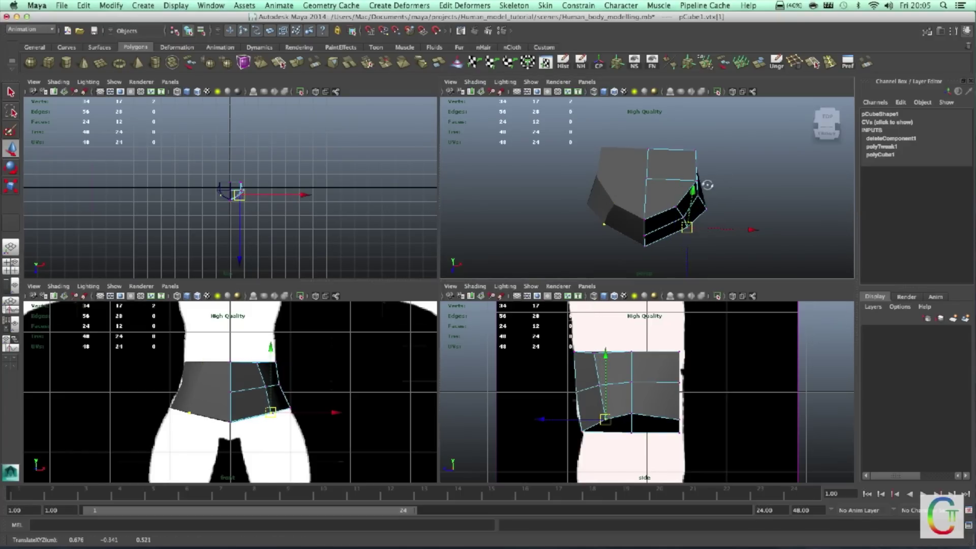
mouse_move(718, 174)
alt+mouse_down()
mouse_move(665, 272)
mouse_move(680, 257)
mouse_move(641, 227)
alt+mouse_up()
click(652, 232)
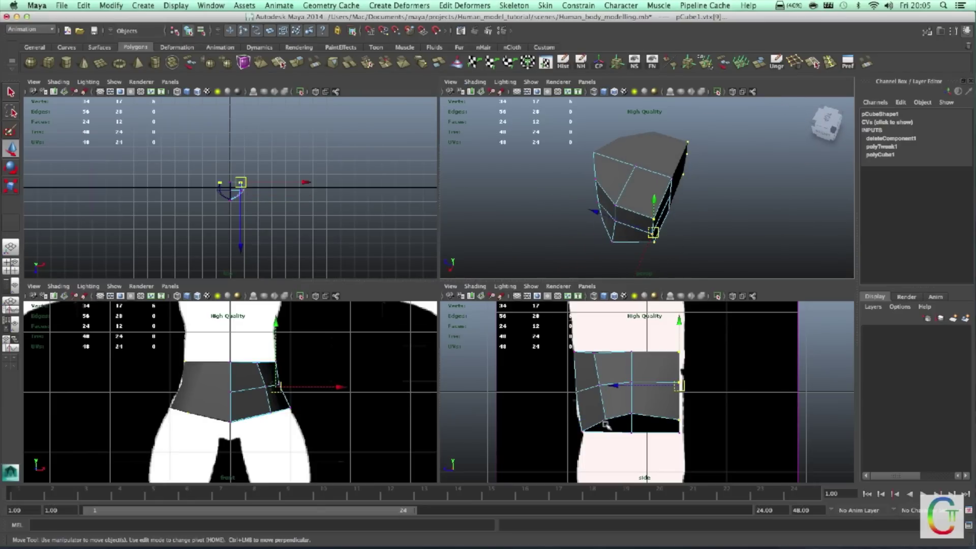
drag(607, 389, 592, 388)
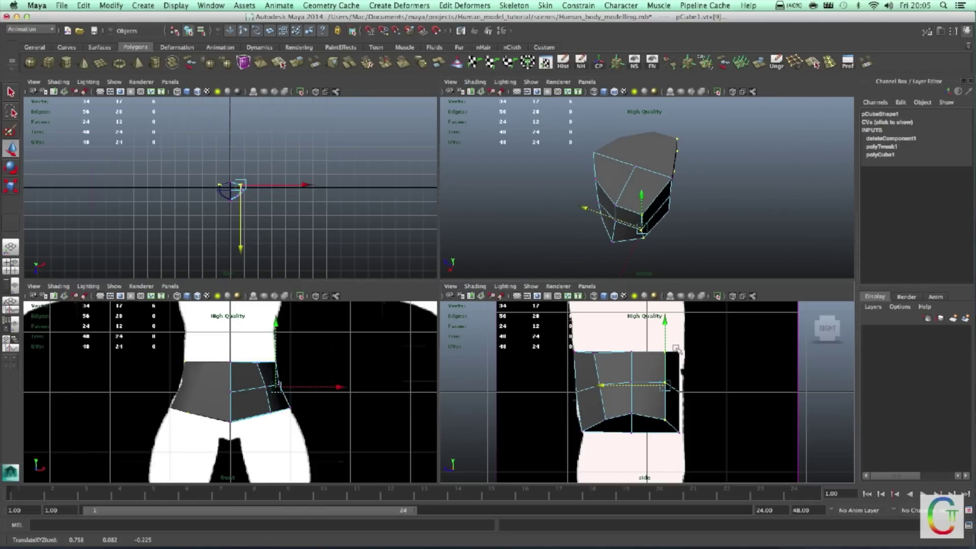
click(678, 350)
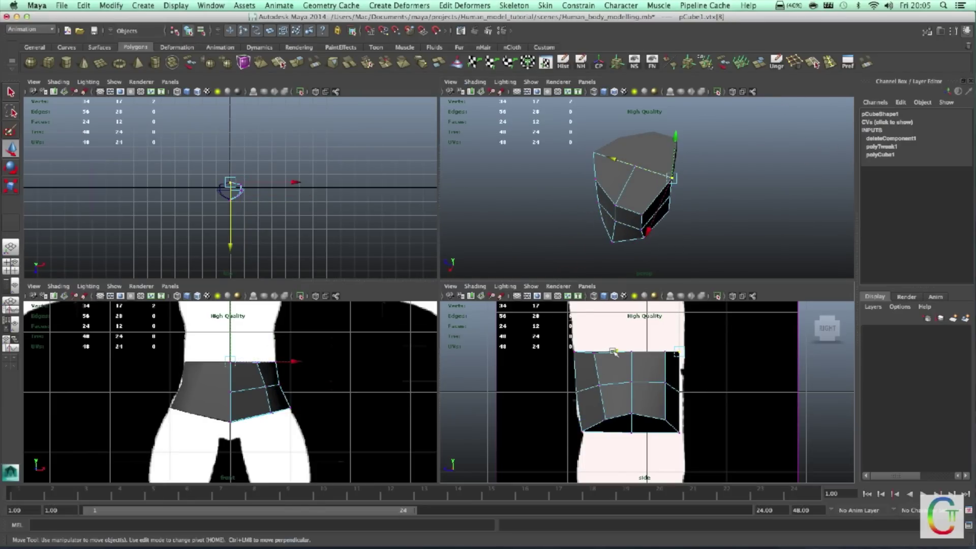
drag(614, 352, 617, 354)
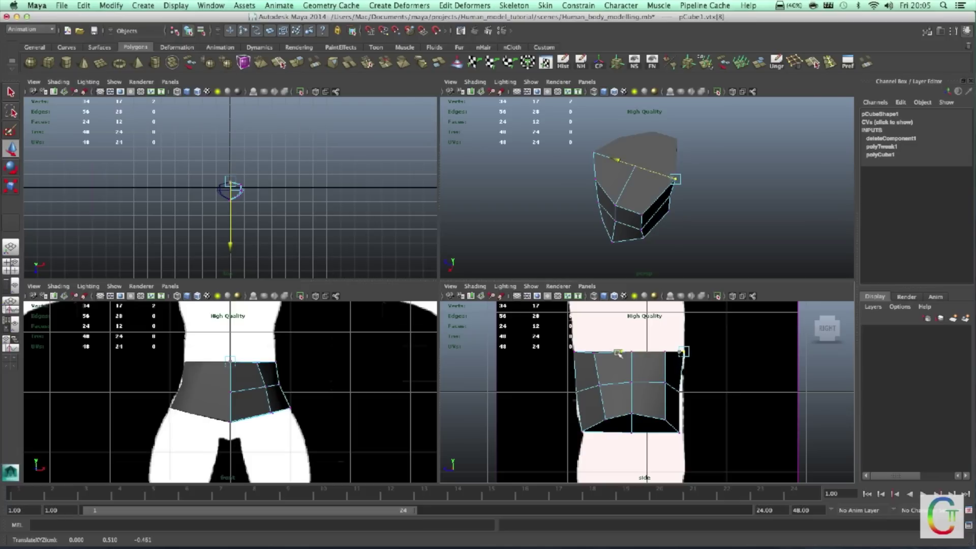
click(678, 392)
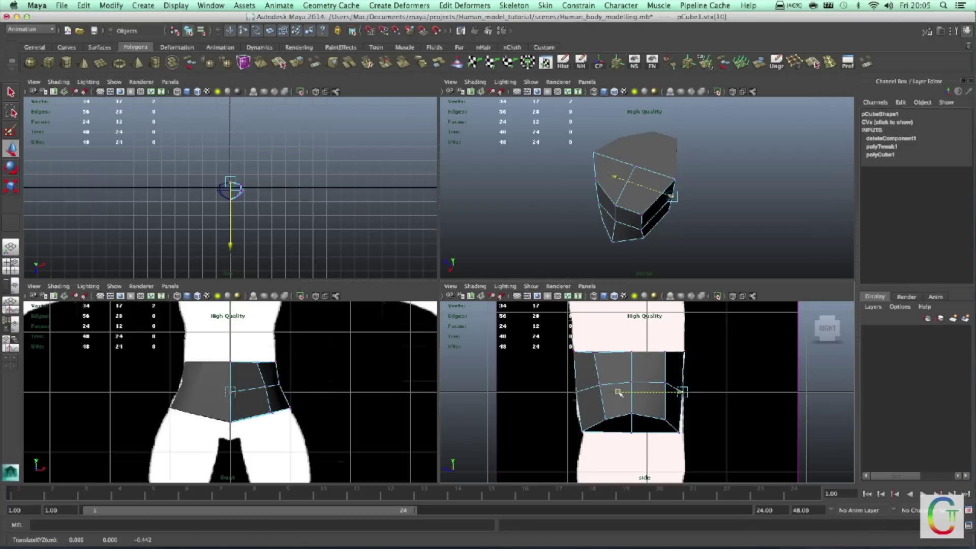
click(677, 429)
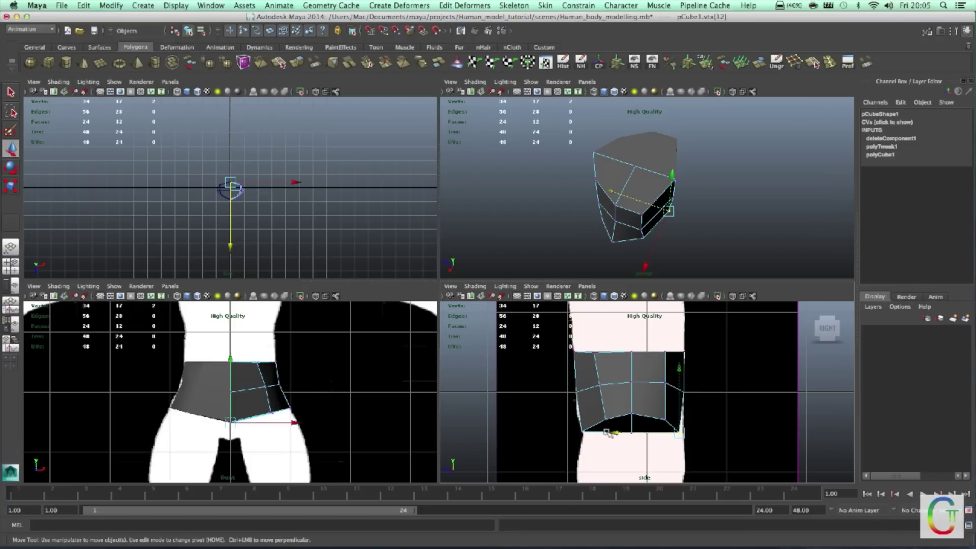
drag(606, 432, 615, 431)
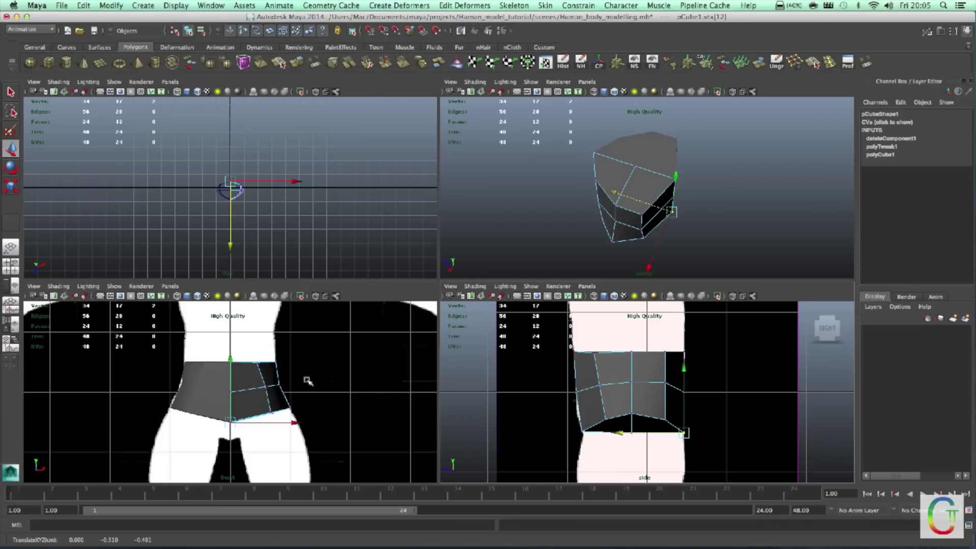
Pull the top, middle and bottom right-edge vertices in to the front waistline silhouette
click(667, 352)
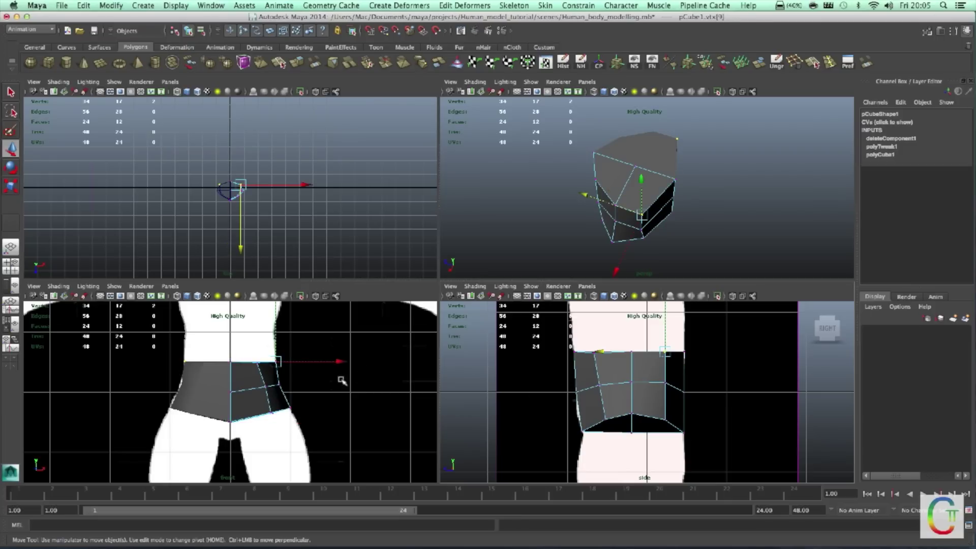
drag(278, 362, 257, 365)
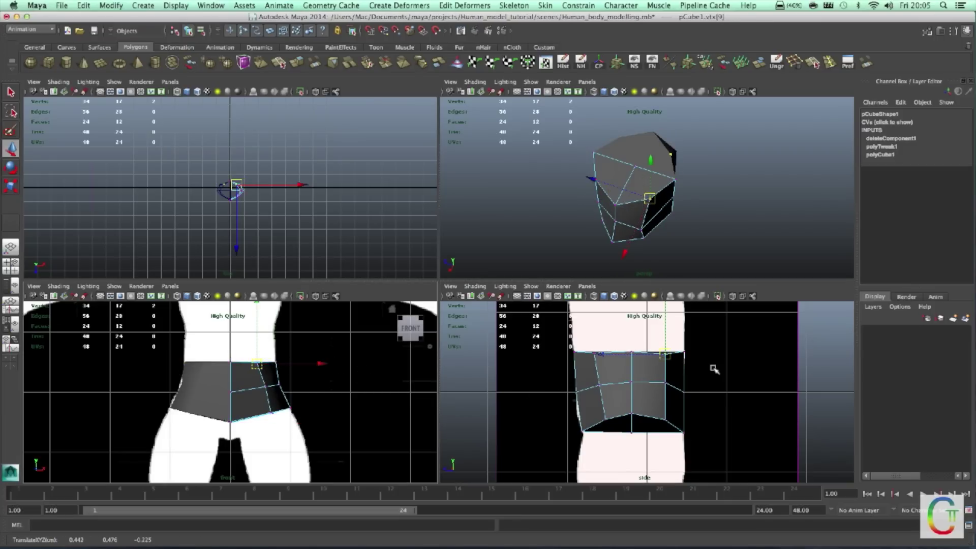
click(665, 383)
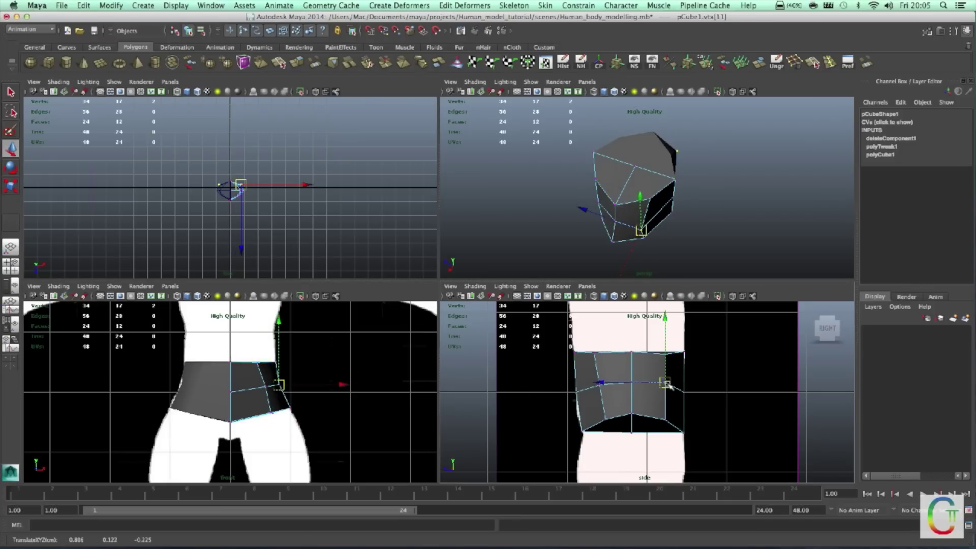
drag(279, 386, 264, 386)
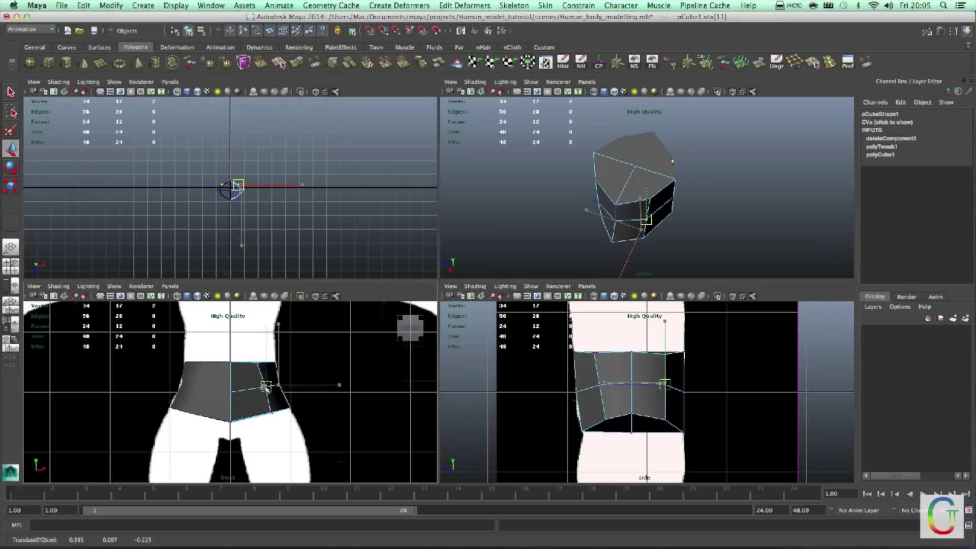
middle_click(656, 239)
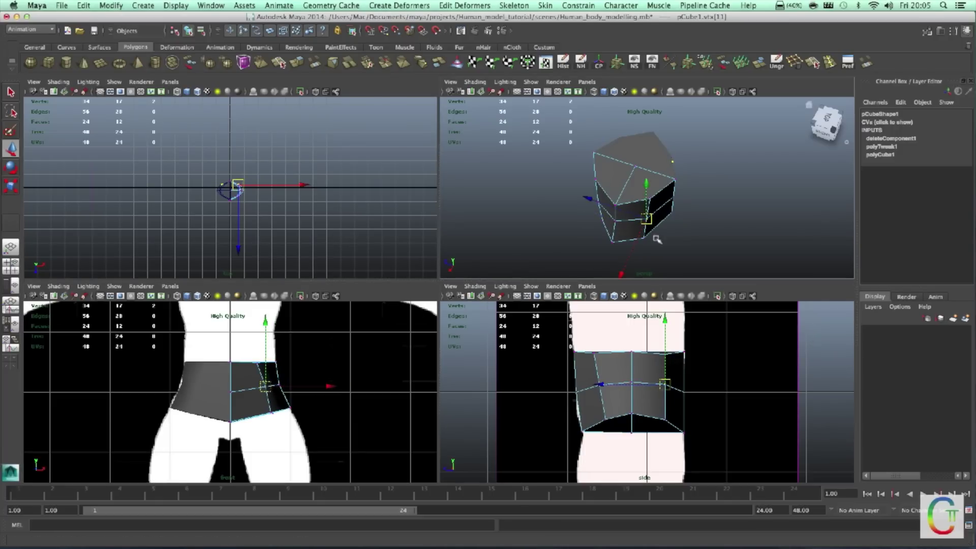
click(665, 420)
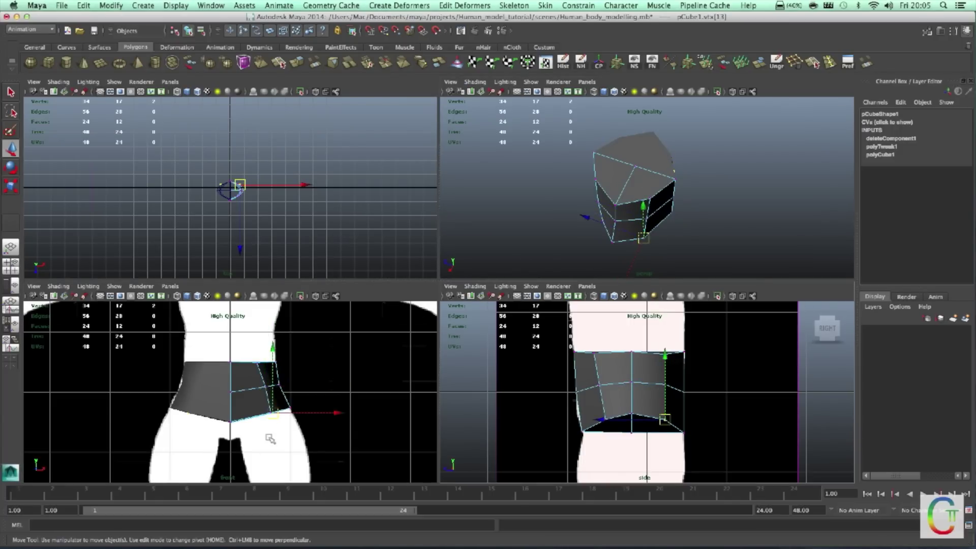
drag(272, 412, 272, 411)
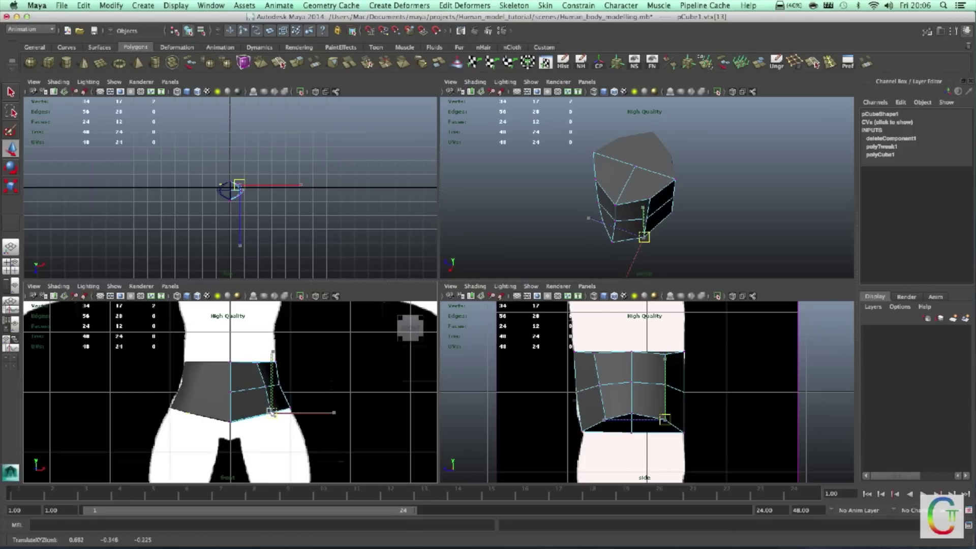
mouse_move(585, 223)
alt+mouse_down()
mouse_move(525, 226)
mouse_move(688, 206)
mouse_move(594, 223)
alt+mouse_up()
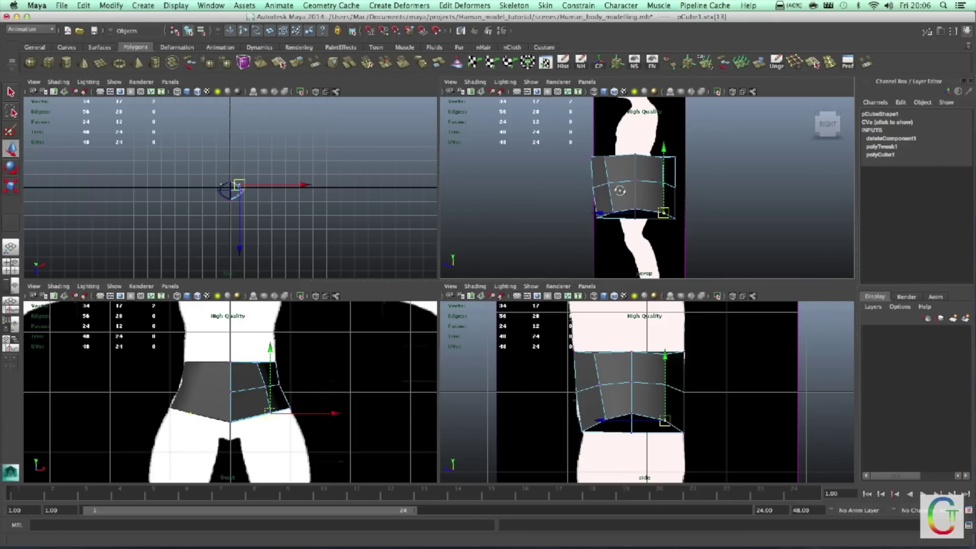
alt+drag(613, 187, 656, 177)
right_drag(655, 177, 654, 192)
Select the torso box's top face plus a second face in the perspective view
mouse_move(653, 192)
alt+mouse_down()
mouse_move(648, 207)
mouse_move(636, 172)
alt+mouse_up()
click(636, 172)
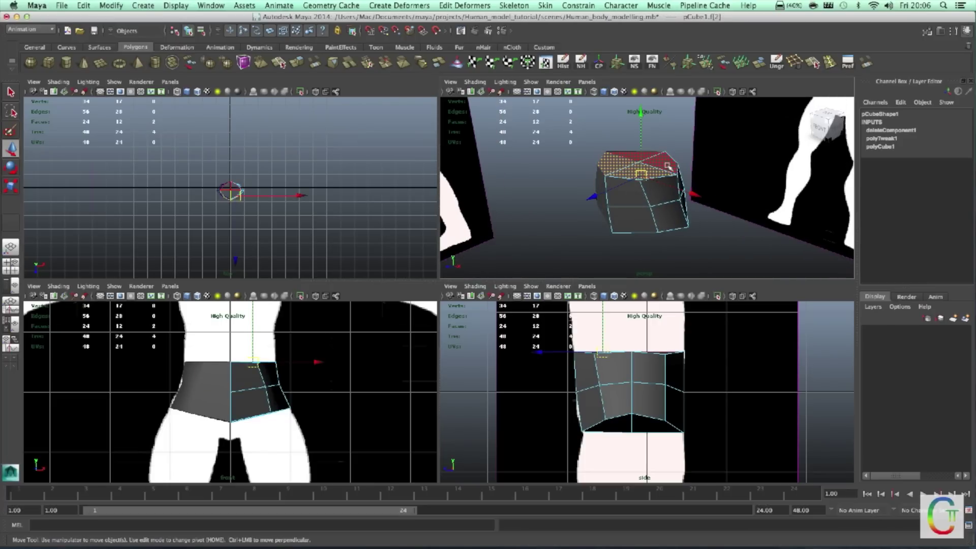
shift+click(660, 191)
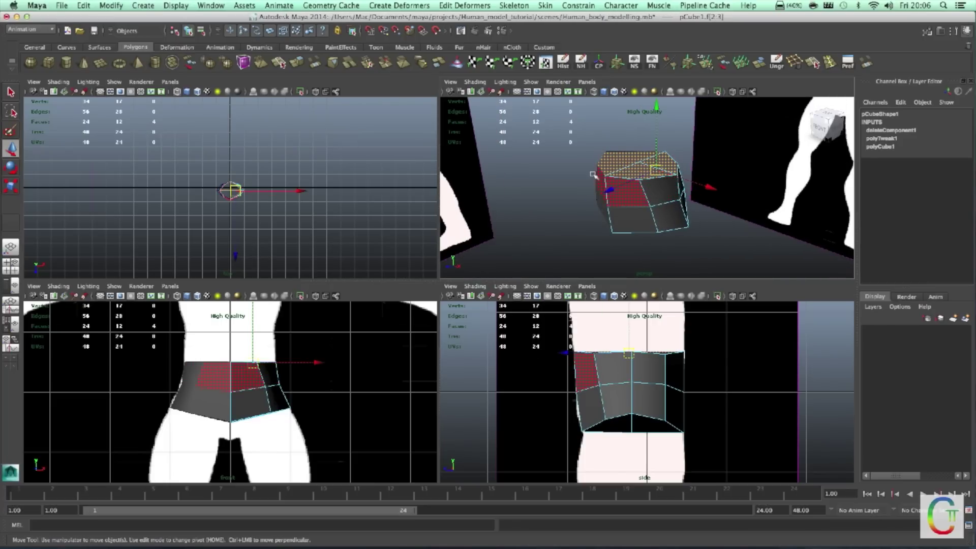
alt+drag(593, 175, 685, 179)
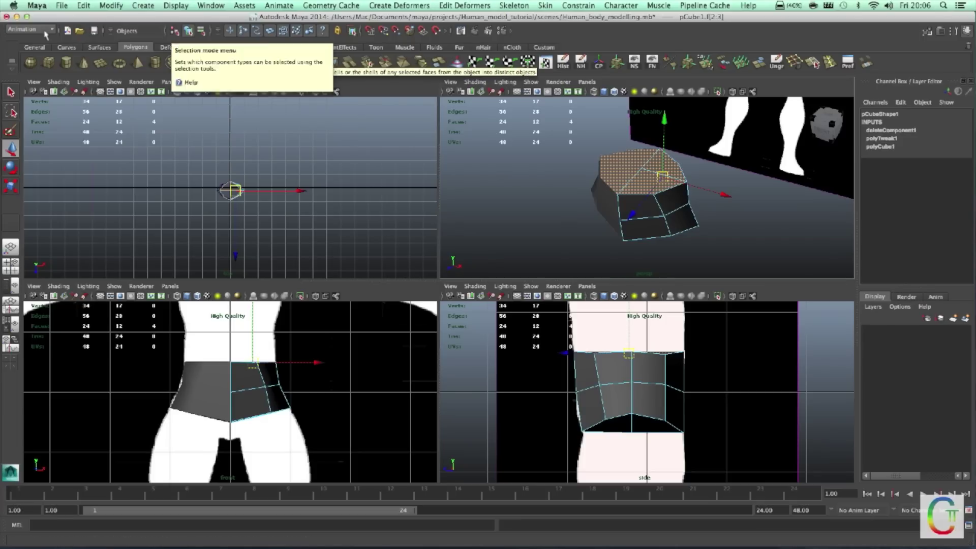
click(46, 30)
Switch to the Polygons menu set and extrude the top faces with Keep Faces Together on
click(28, 37)
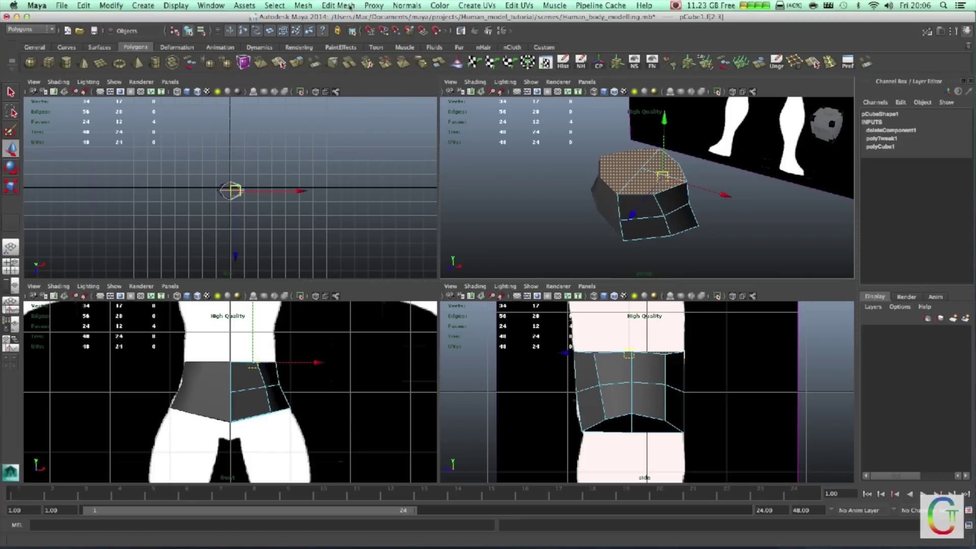
click(350, 6)
click(355, 54)
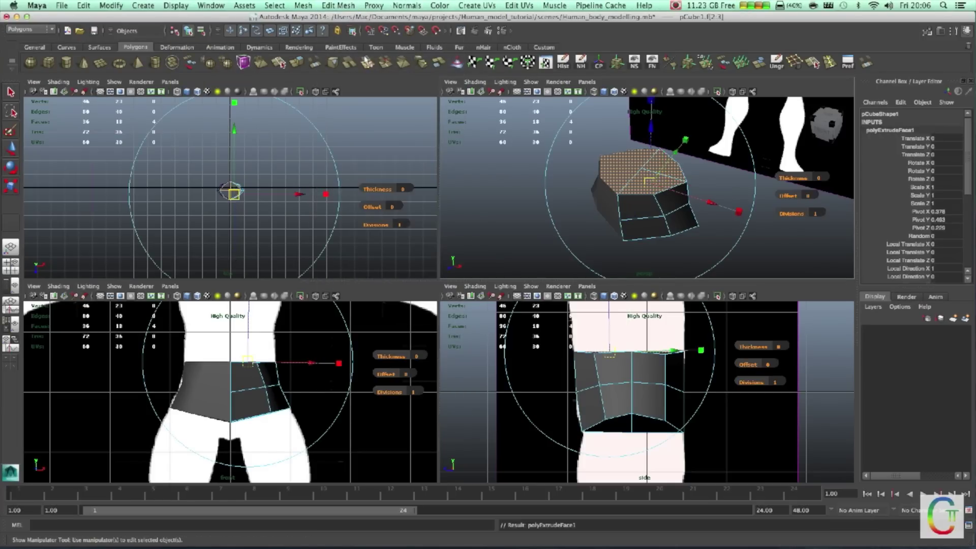
click(338, 6)
click(347, 39)
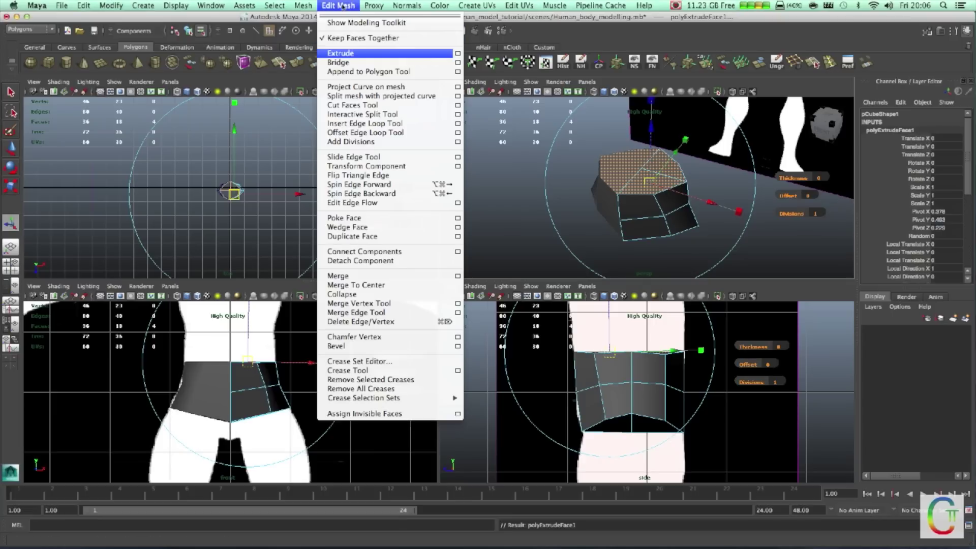
Raise the first extrusion in the front view and fit it to the side outline
alt+middle_drag(287, 367, 333, 418)
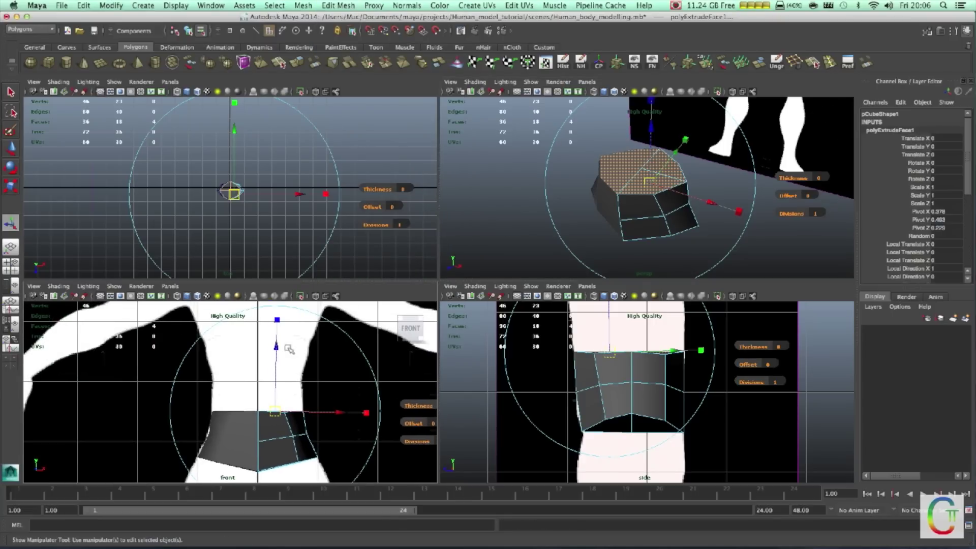
drag(276, 356, 276, 327)
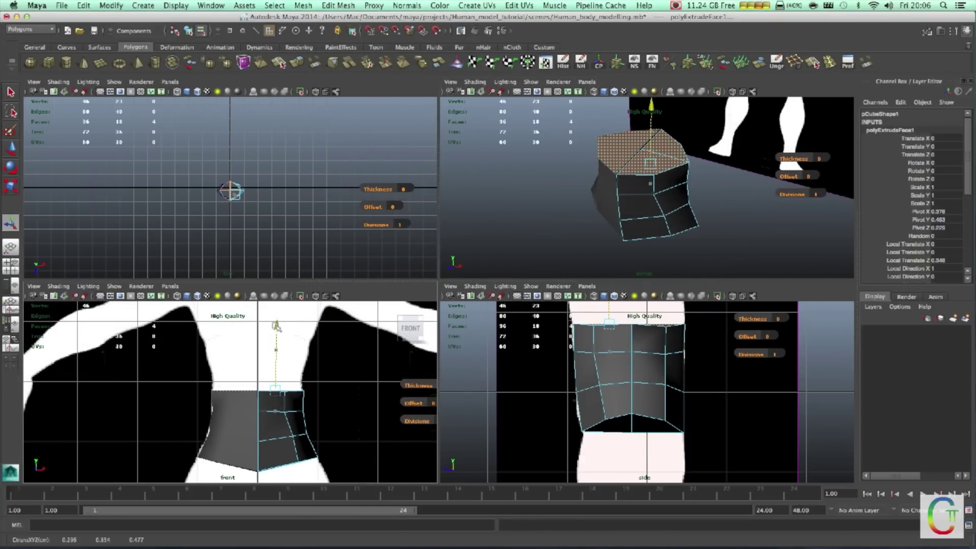
drag(276, 328, 277, 321)
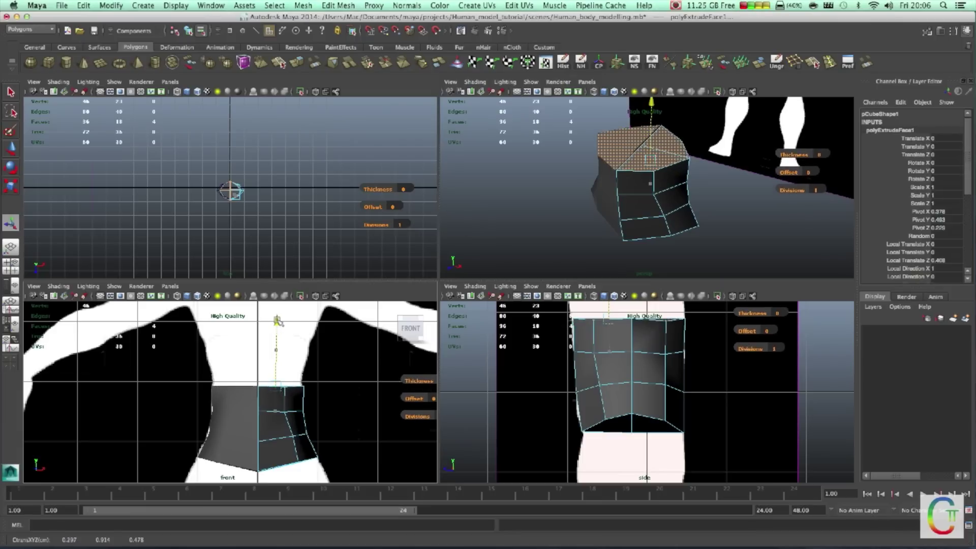
alt+middle_drag(692, 353, 720, 393)
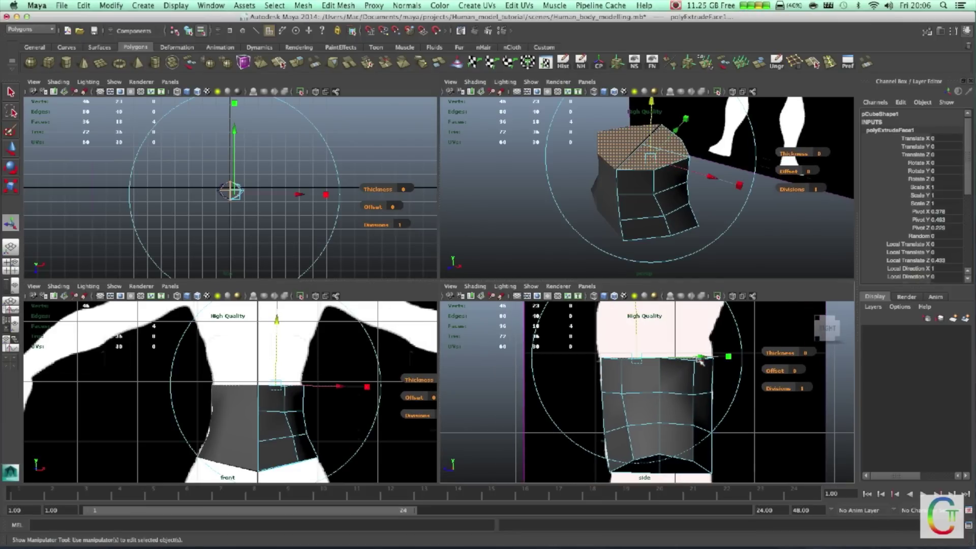
drag(700, 356, 700, 358)
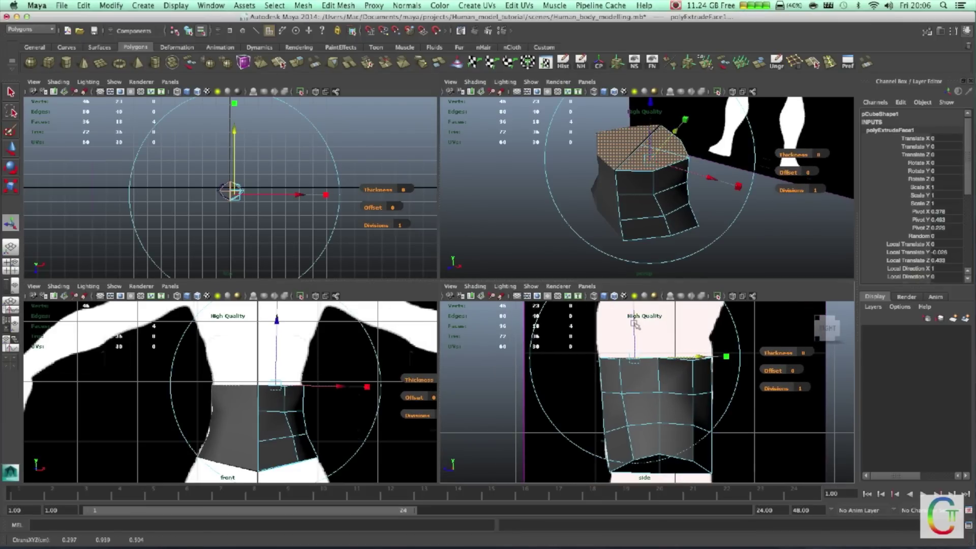
drag(635, 327, 635, 334)
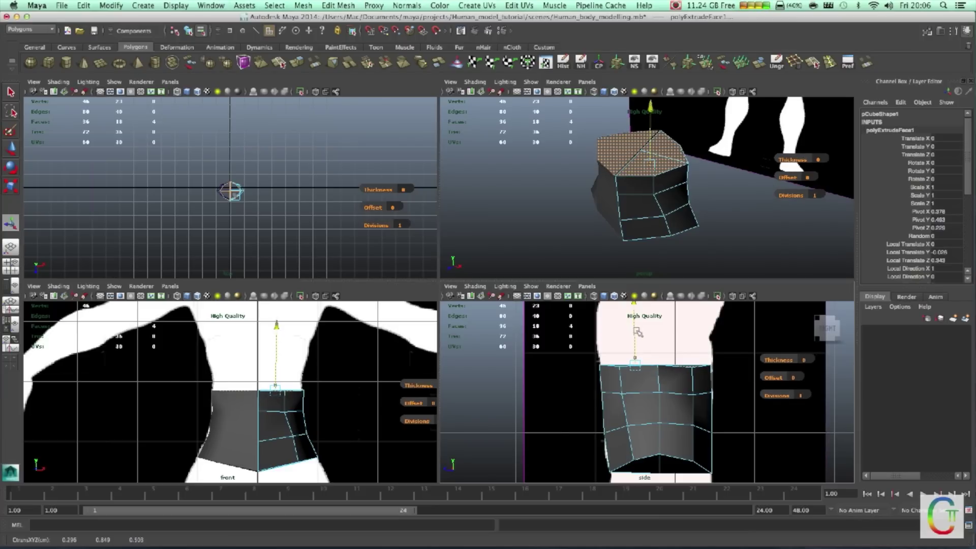
click(230, 192)
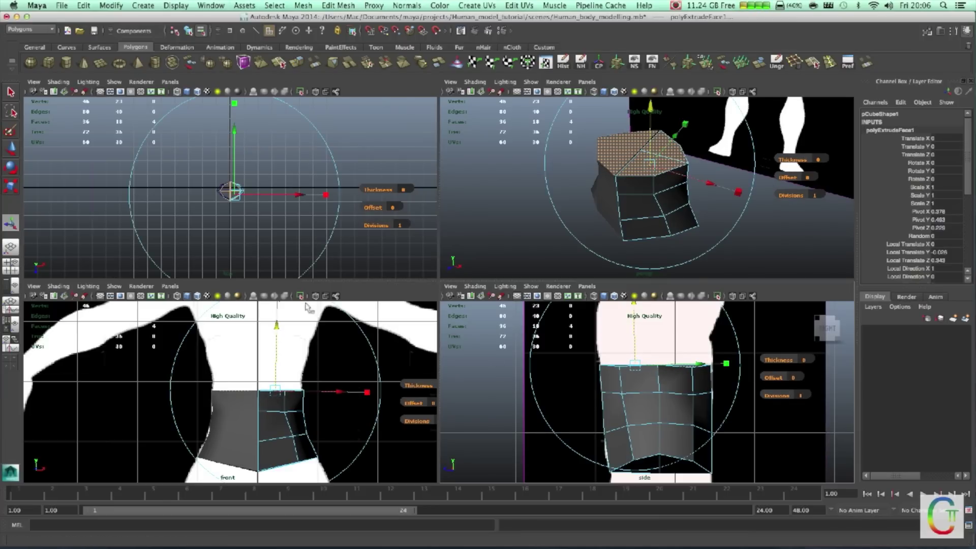
Extrude the top faces again and pull the new ring up toward the chest
click(277, 65)
mouse_move(277, 325)
mouse_down()
mouse_move(277, 293)
mouse_move(278, 302)
mouse_up()
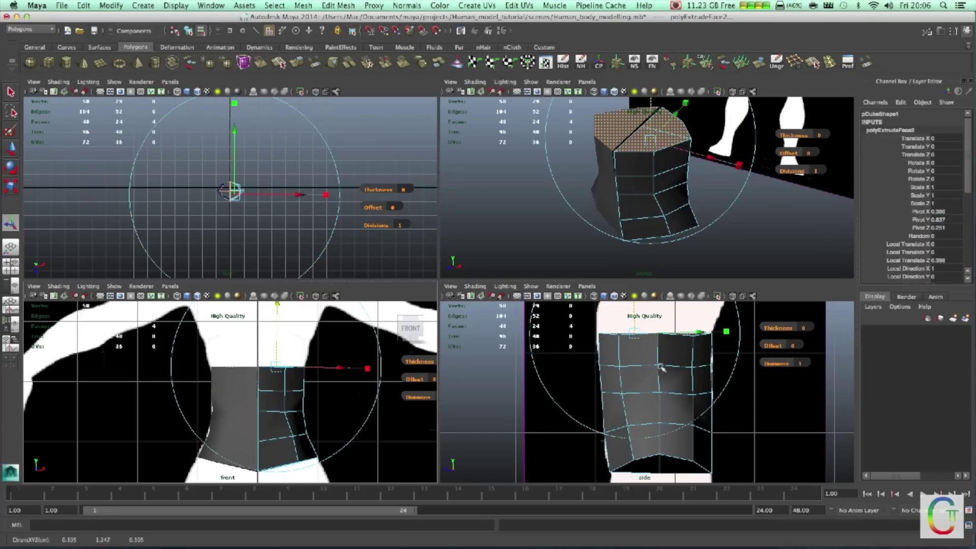
right_drag(255, 396, 294, 395)
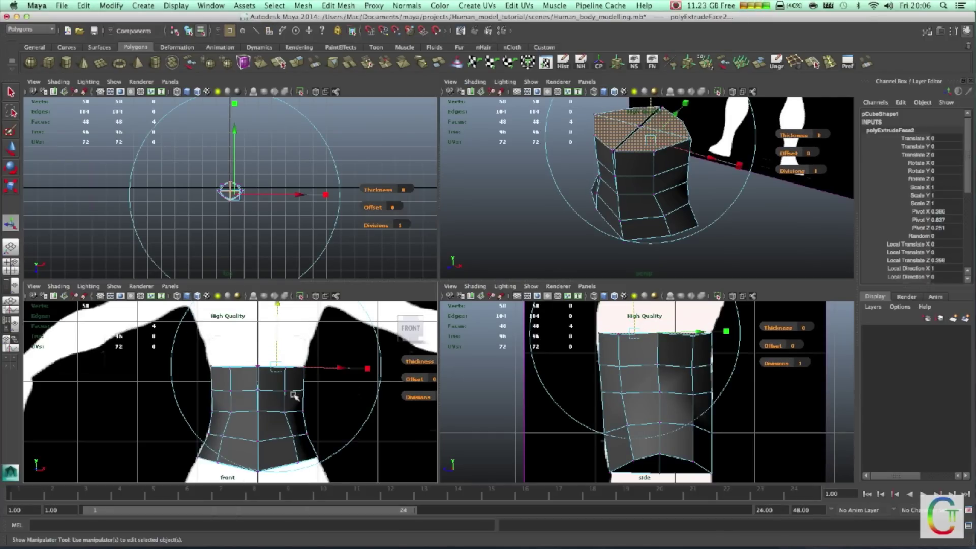
Marquee-select a row of torso vertices and raise it slightly with the Move tool
drag(322, 400, 244, 384)
key(w)
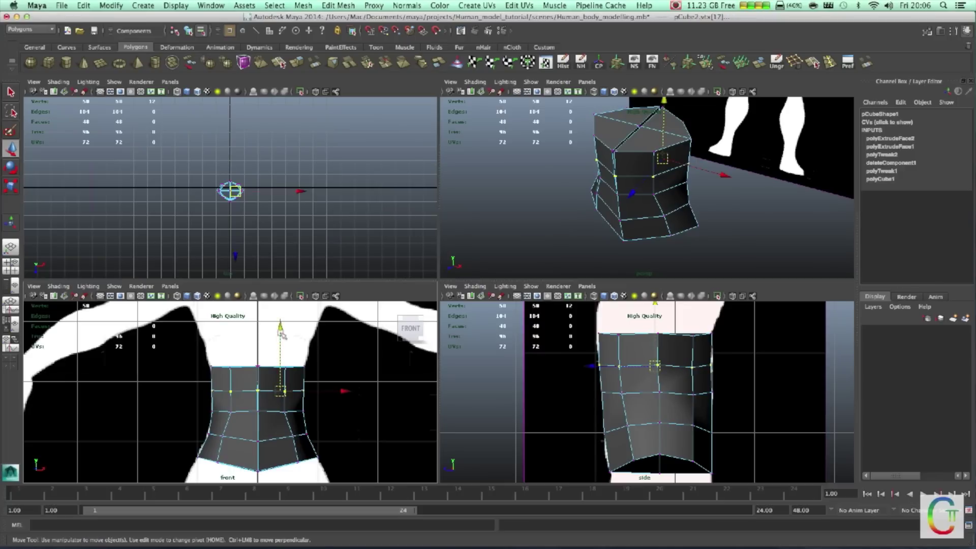
drag(280, 333, 280, 325)
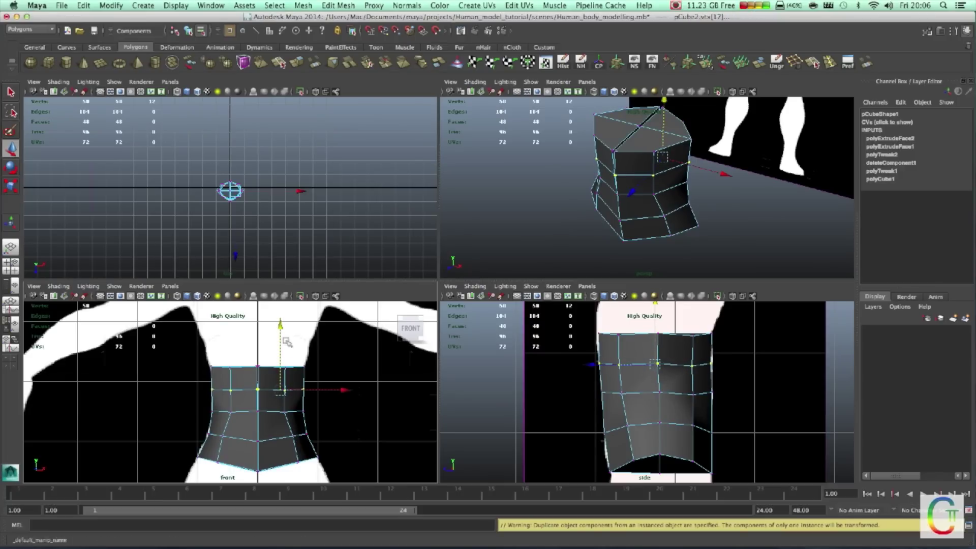
click(340, 368)
scroll(627, 370, up, 2)
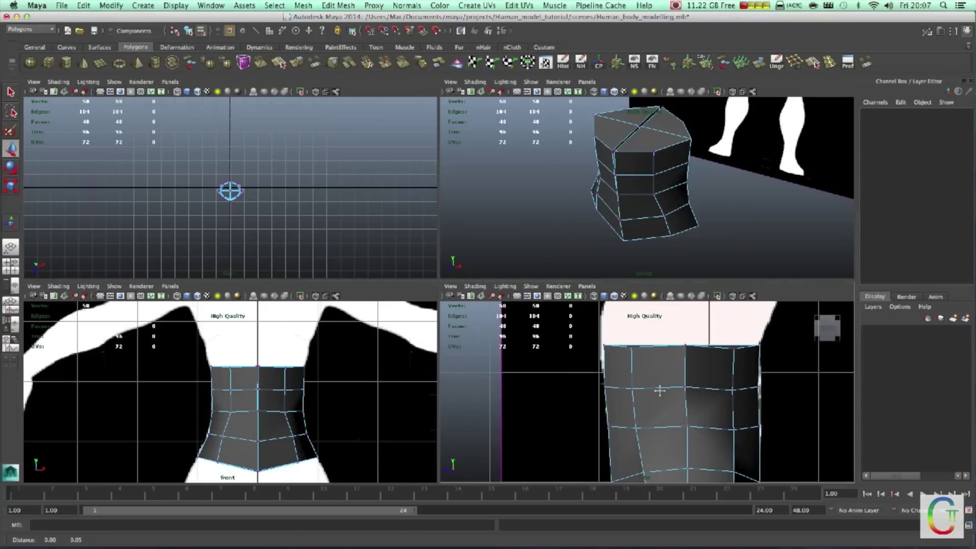
Pick vertices along the side outline and pull a lower one down to the silhouette
click(616, 372)
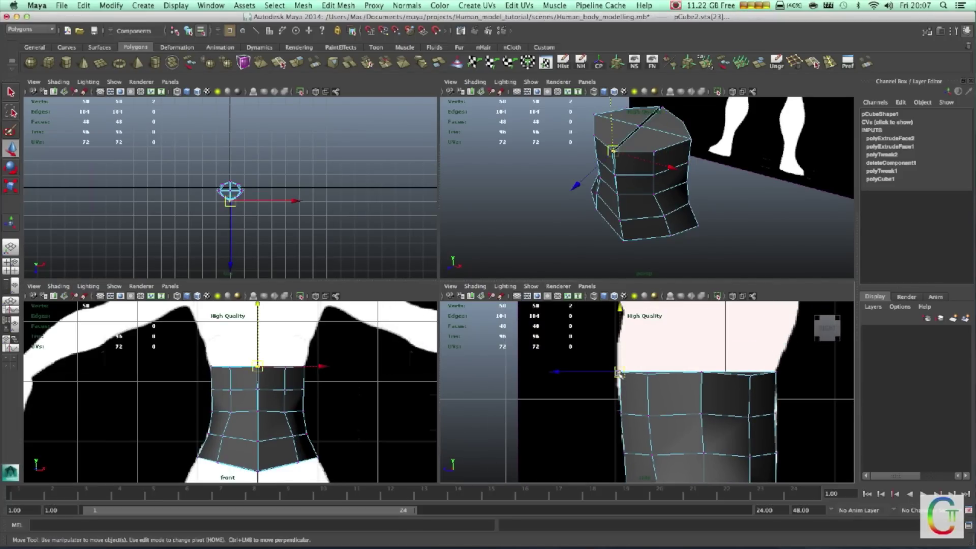
click(748, 376)
click(748, 376)
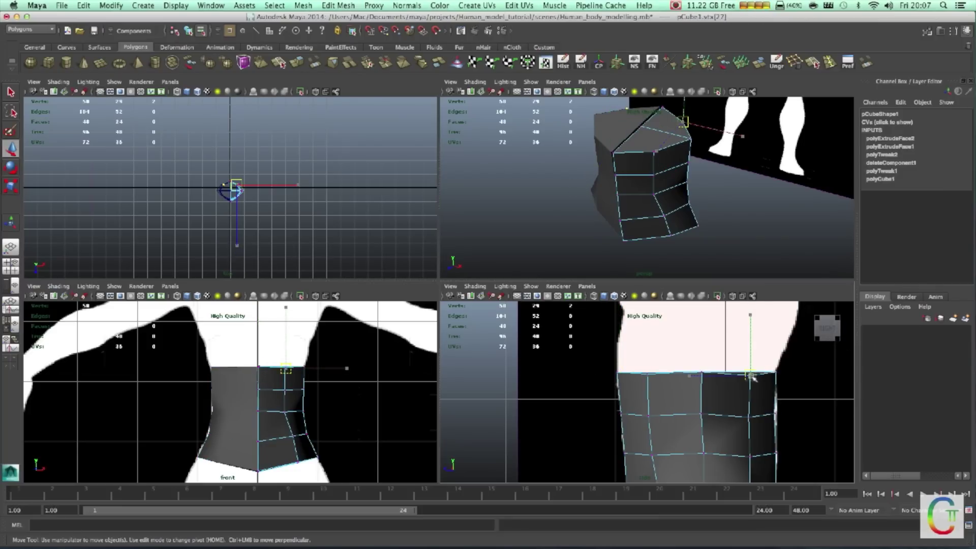
click(774, 415)
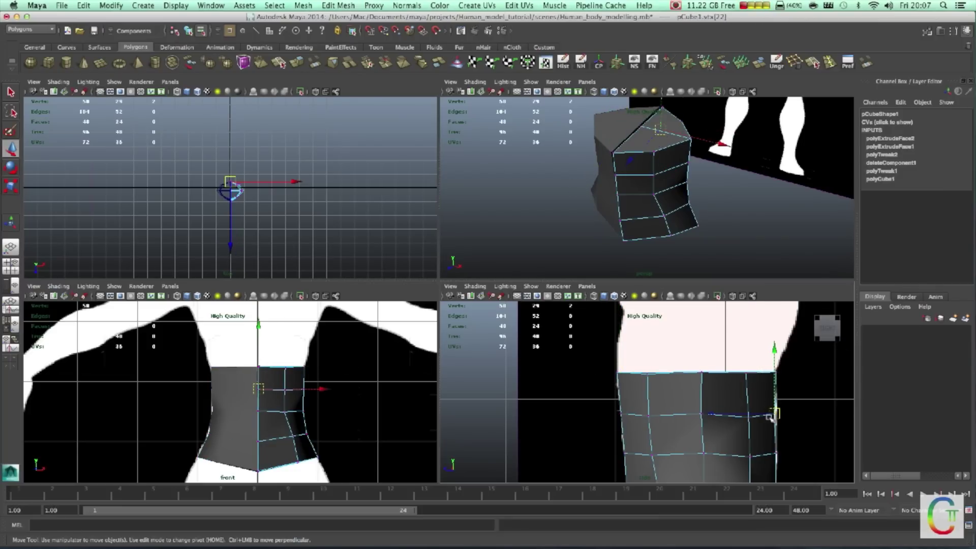
click(777, 452)
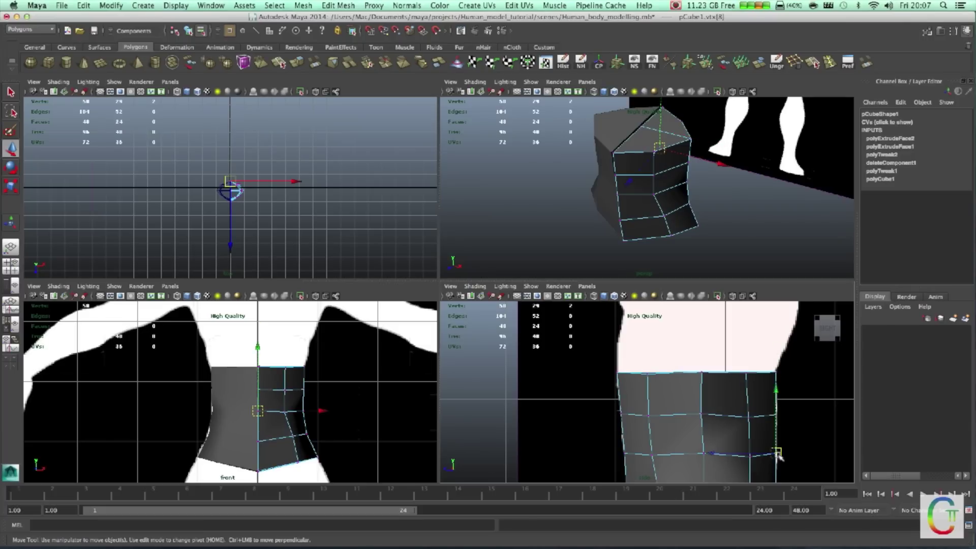
click(702, 415)
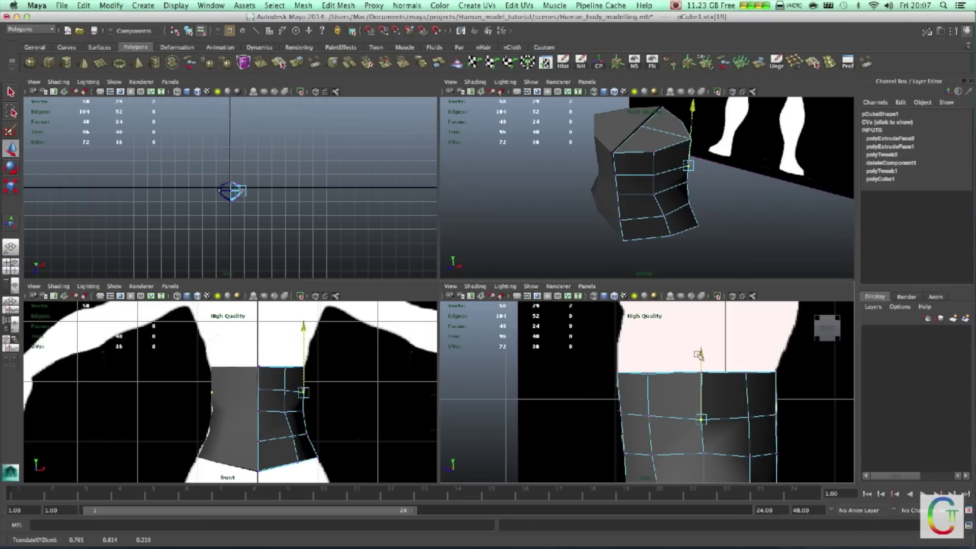
click(706, 452)
drag(703, 385, 705, 401)
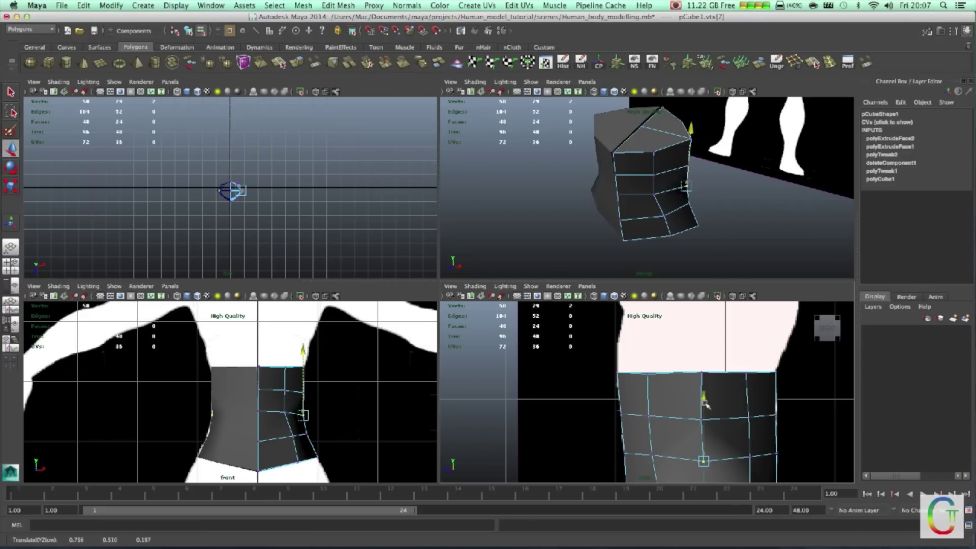
Raise another lower torso vertex slightly to fit the side outline
click(702, 373)
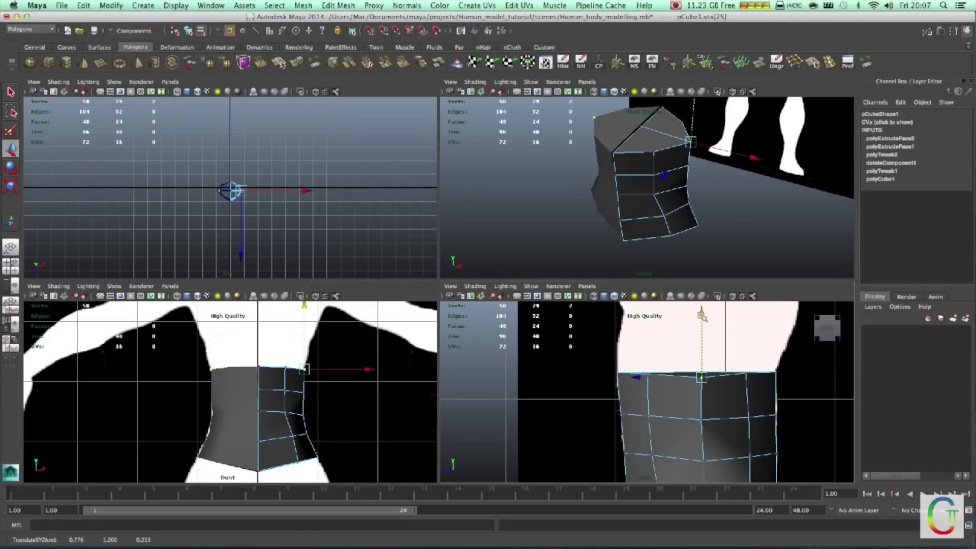
alt+middle_drag(706, 354, 705, 268)
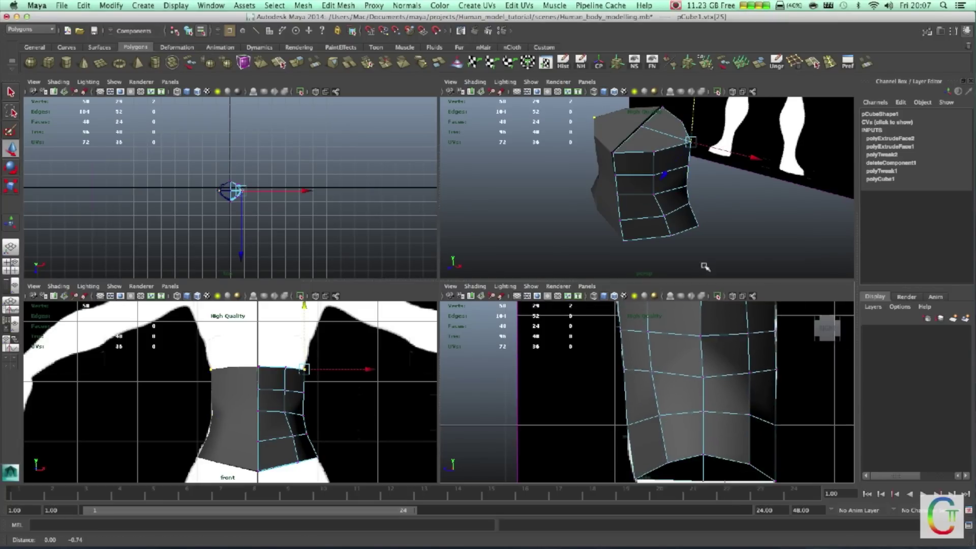
click(705, 412)
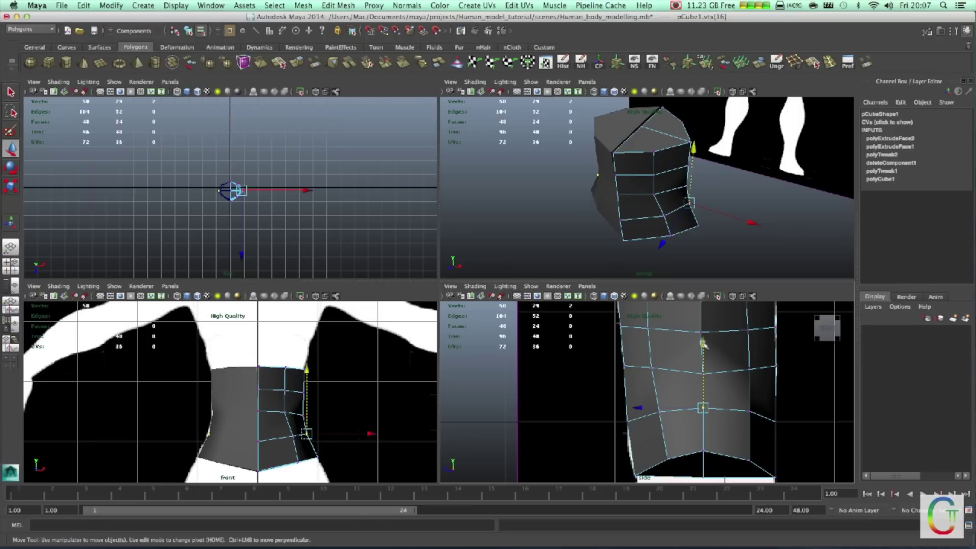
drag(703, 345, 705, 342)
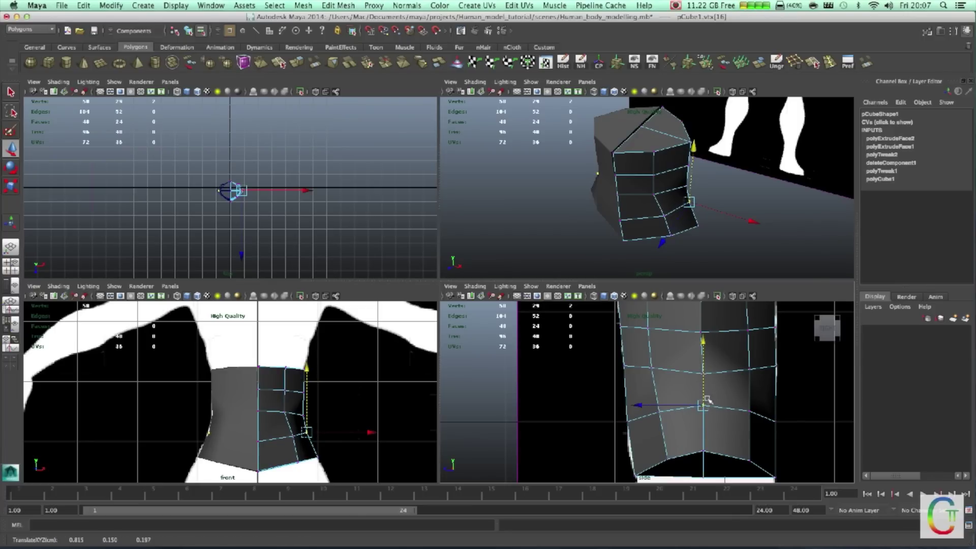
click(703, 373)
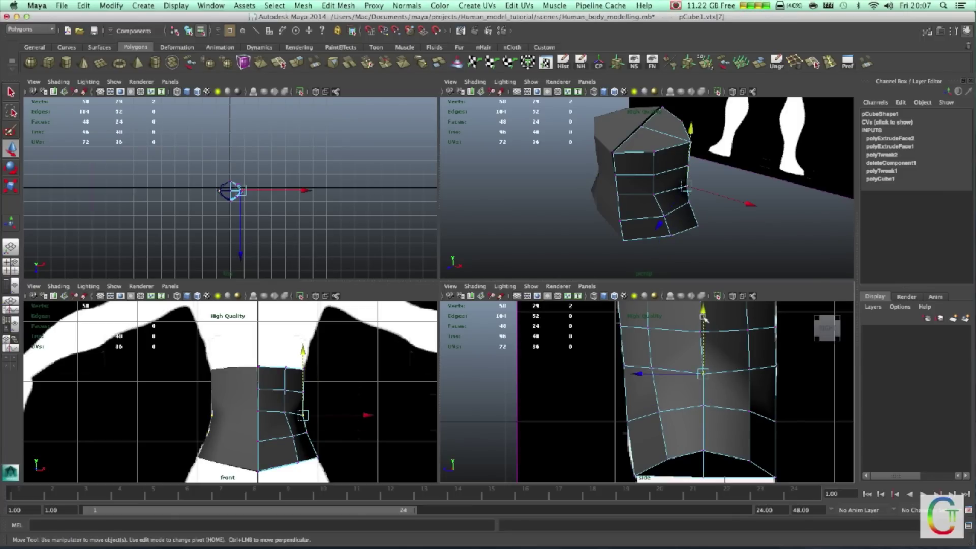
mouse_move(681, 188)
alt+mouse_down()
mouse_move(670, 151)
mouse_move(660, 230)
alt+mouse_up()
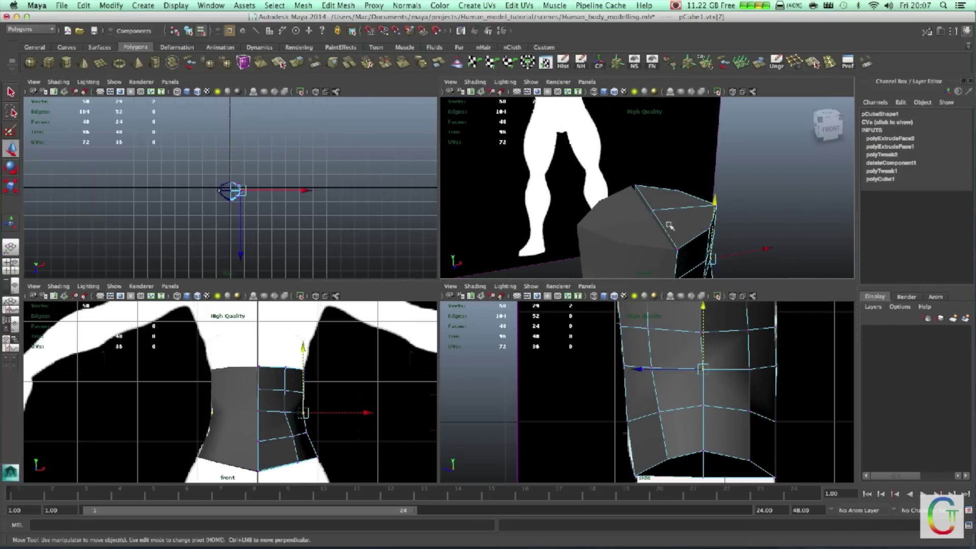
Delete the torso's top face and a thin face in face mode
key(F11)
click(648, 213)
key(Delete)
alt+right_drag(681, 261, 665, 187)
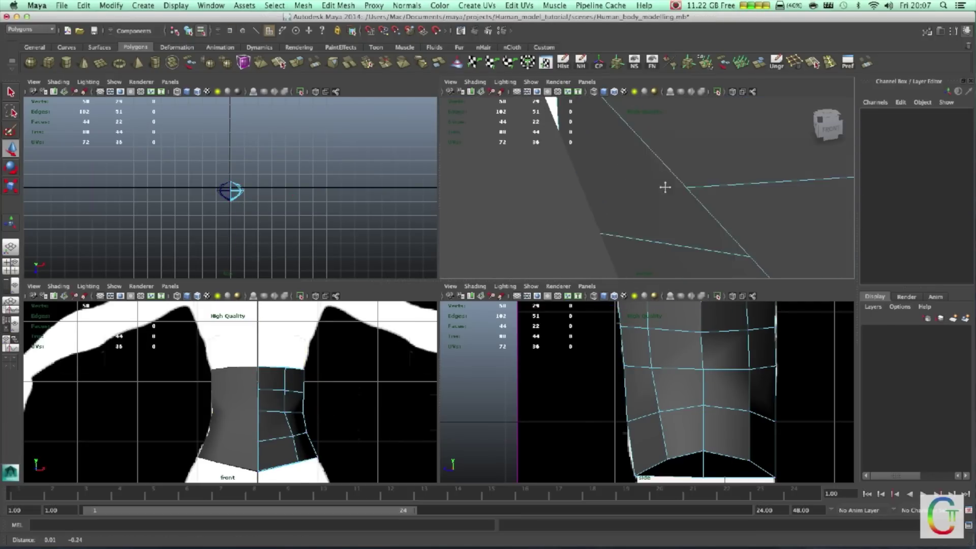
alt+drag(665, 187, 654, 134)
click(556, 249)
key(Delete)
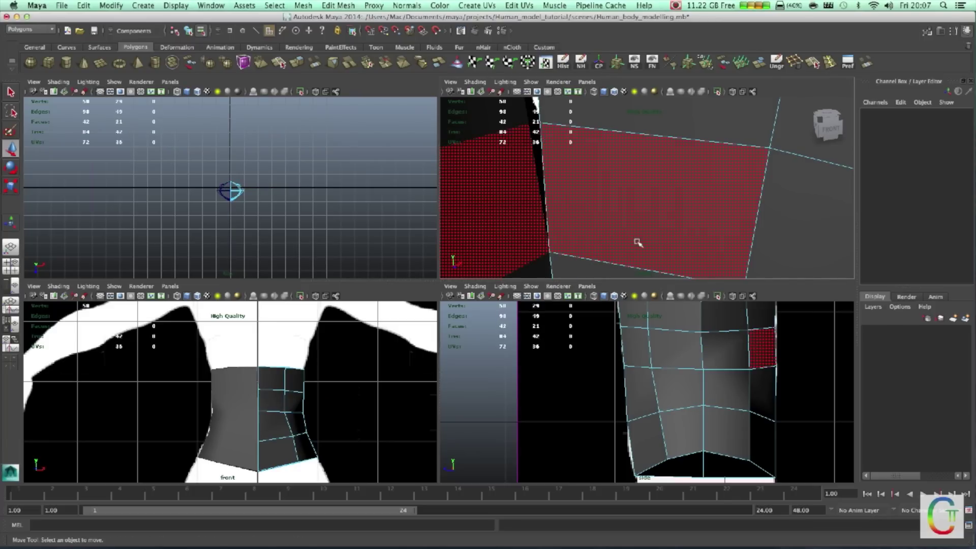
Orbit around the mesh and delete one more face
alt+drag(604, 229, 665, 227)
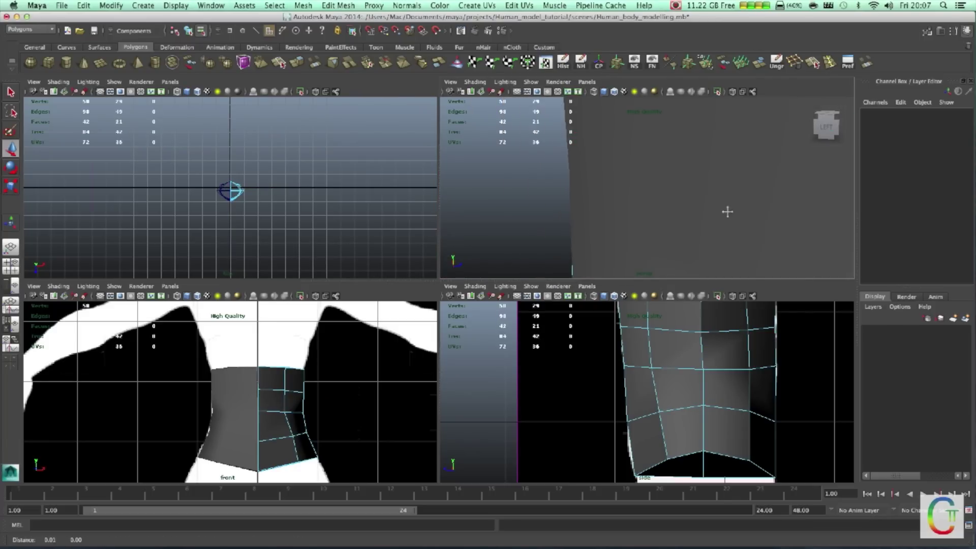
alt+middle_drag(664, 227, 596, 205)
mouse_move(596, 206)
alt+right_down()
mouse_move(534, 211)
mouse_move(544, 208)
alt+right_up()
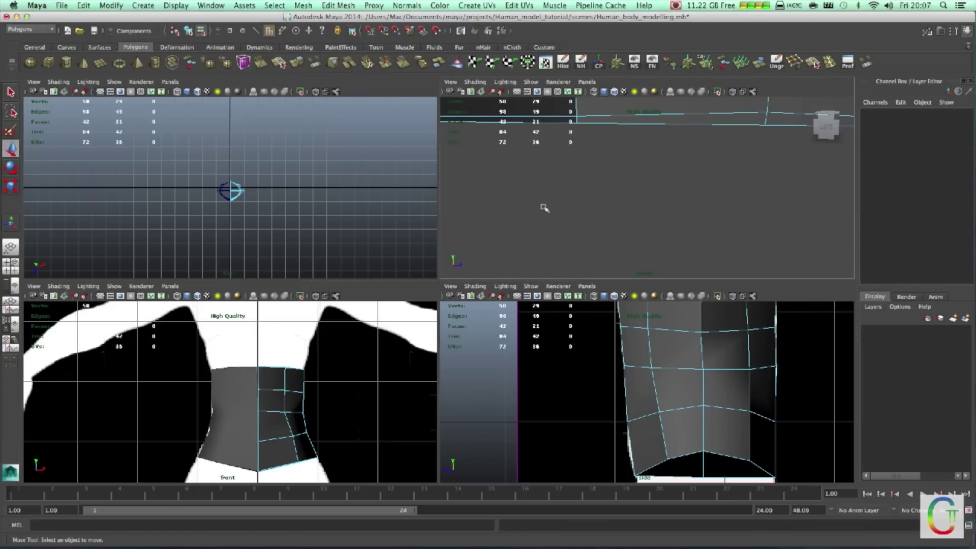
click(629, 202)
key(Delete)
Look into the torso's open top and switch the mesh back to object mode
alt+right_drag(632, 212, 631, 211)
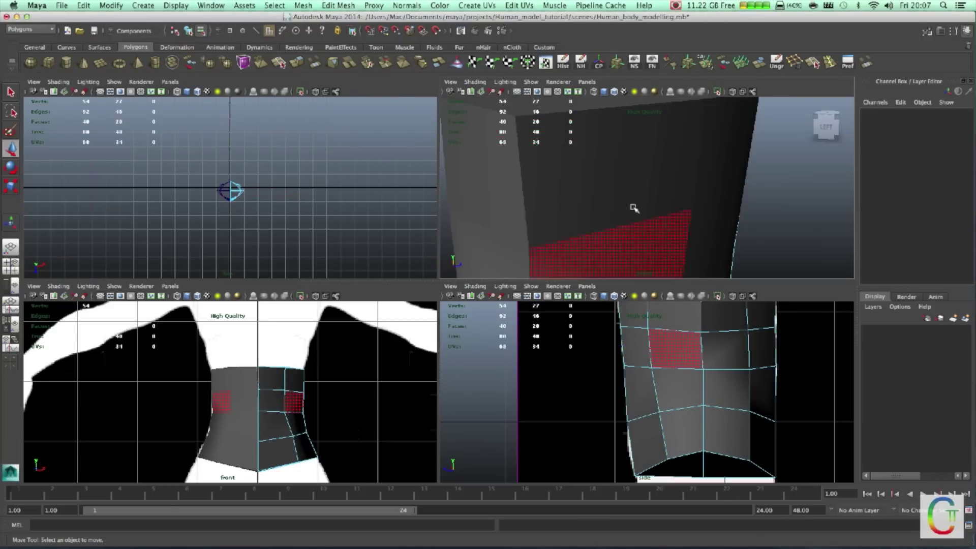
mouse_move(632, 211)
alt+mouse_down()
mouse_move(606, 238)
mouse_move(551, 196)
alt+mouse_up()
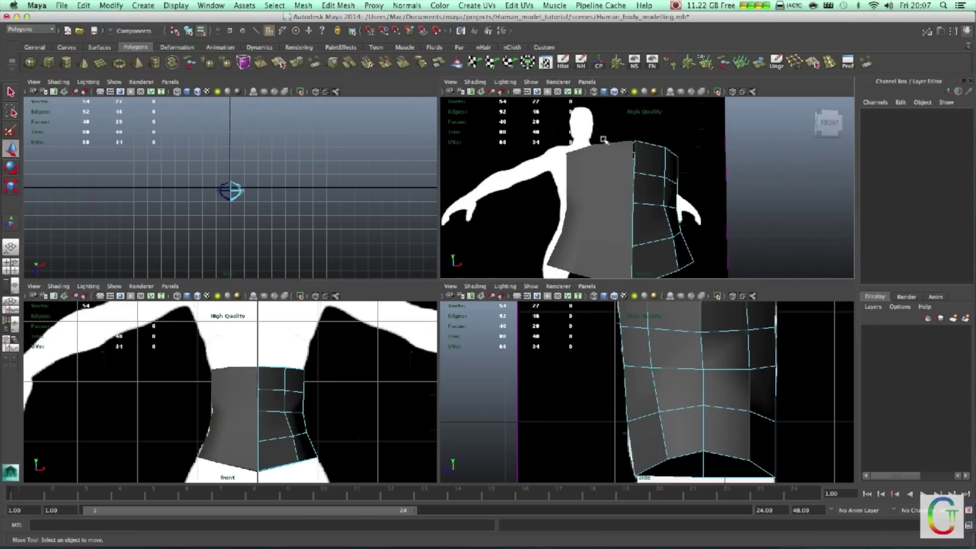
alt+drag(664, 171, 639, 220)
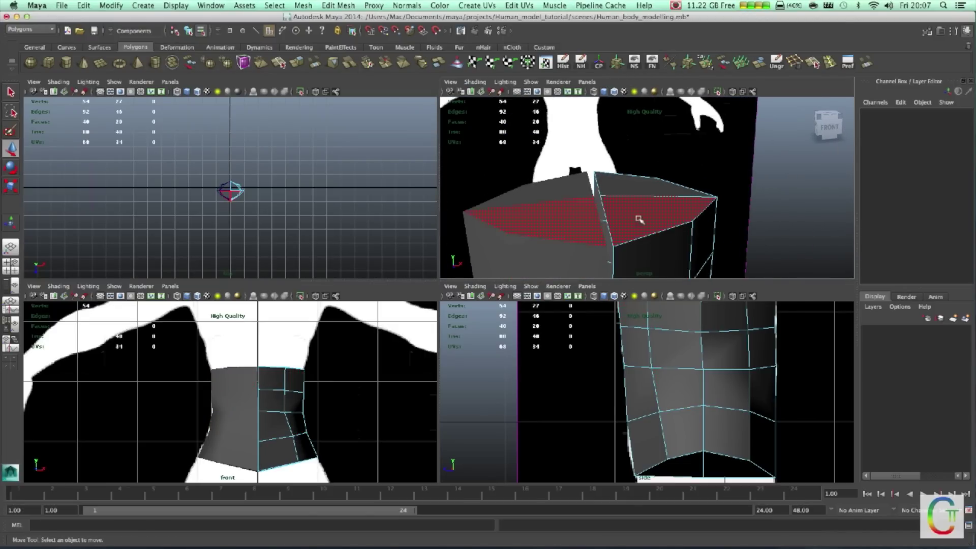
right_drag(579, 198, 619, 249)
scroll(267, 386, up, 2)
Select the waist's top-edge vertices and slide a side vertex to fit the front silhouette
scroll(272, 385, up, 3)
drag(272, 326, 305, 372)
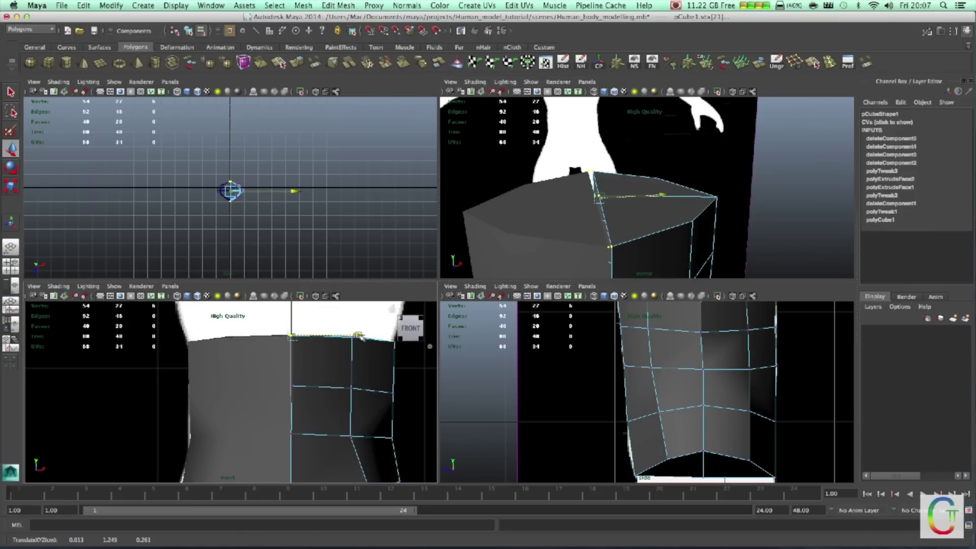
click(292, 386)
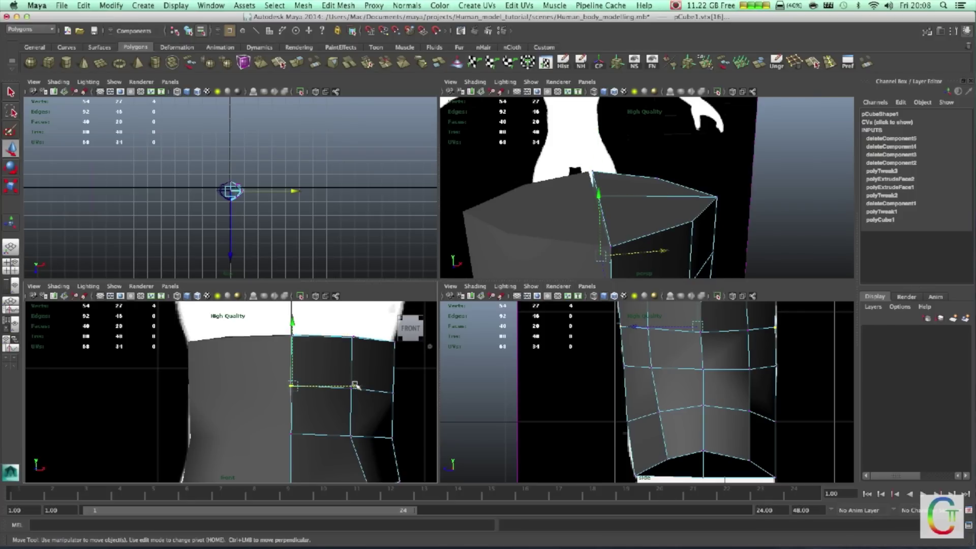
drag(356, 386, 356, 387)
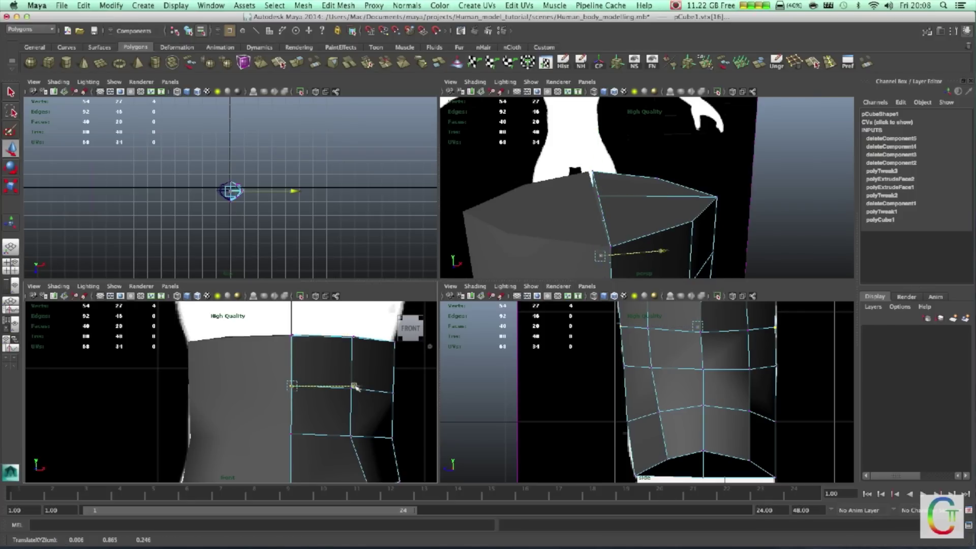
click(401, 404)
scroll(402, 405, down, 5)
scroll(402, 405, up, 3)
scroll(374, 406, up, 2)
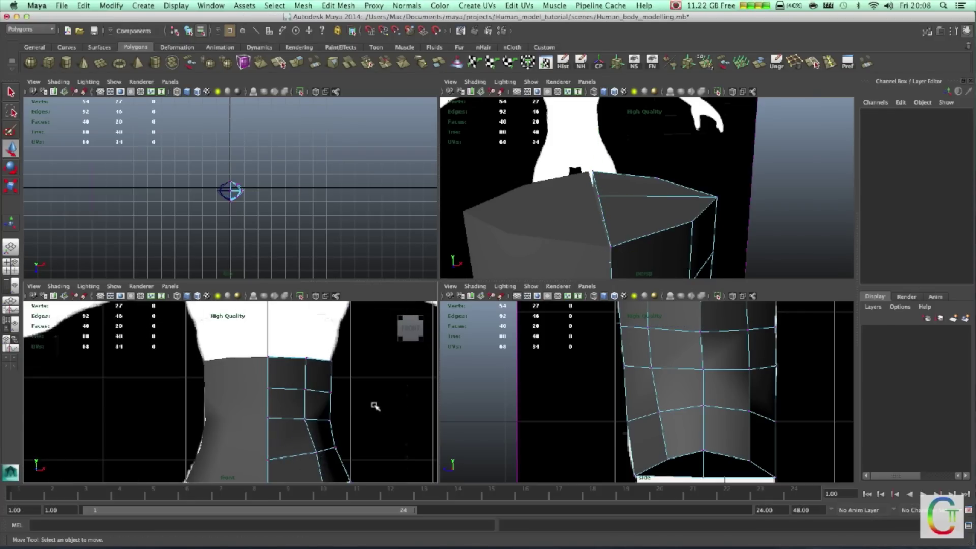
Select the top-edge vertex and nudge it outward in the front view to match the outline
alt+middle_drag(658, 370, 649, 369)
mouse_move(681, 224)
alt+mouse_down()
mouse_move(716, 238)
mouse_move(697, 202)
alt+mouse_up()
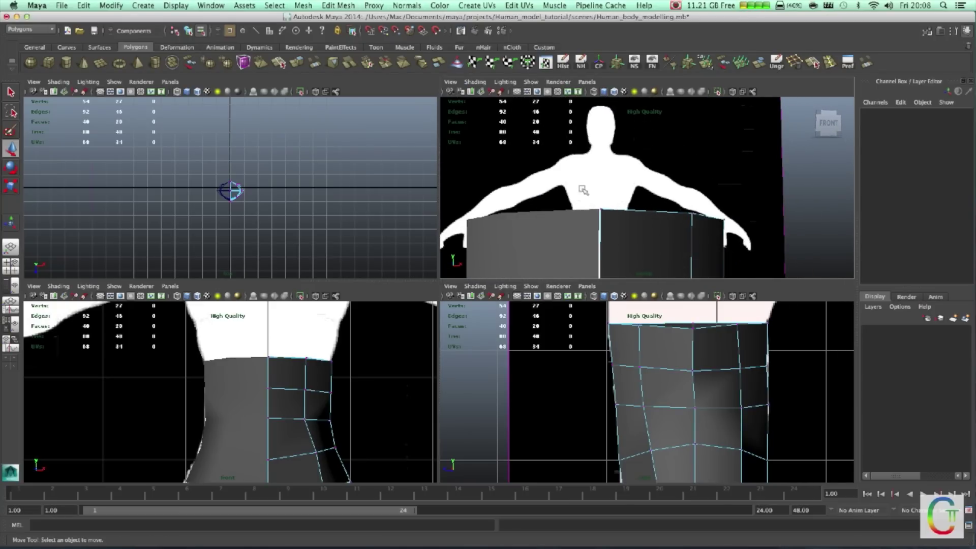
drag(582, 190, 635, 241)
click(336, 359)
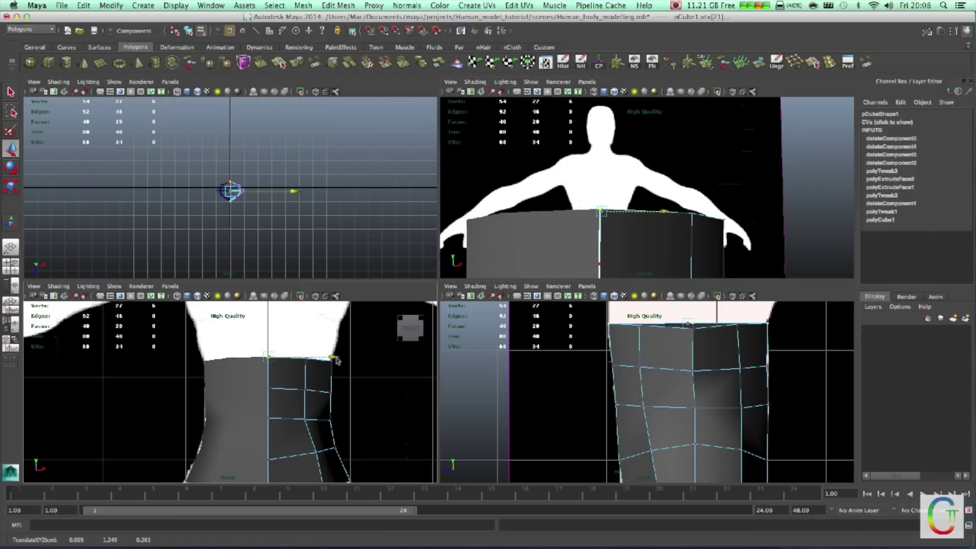
drag(336, 358, 339, 359)
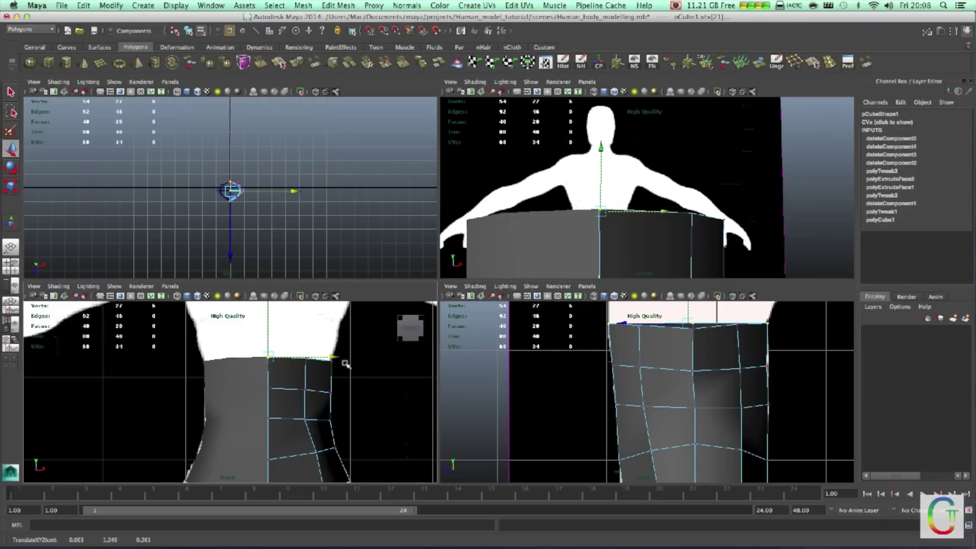
click(388, 388)
scroll(390, 391, down, 5)
scroll(343, 397, up, 2)
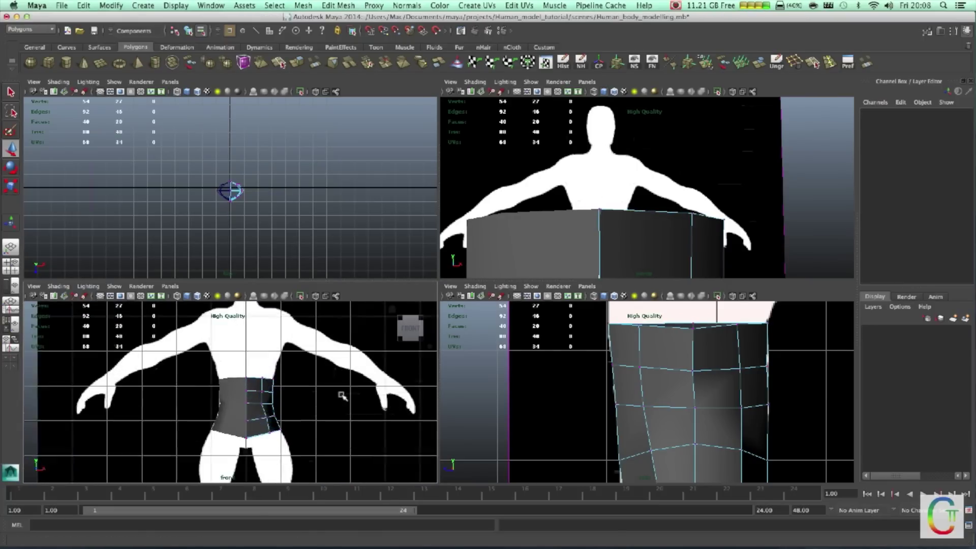
scroll(343, 397, up, 2)
alt+drag(312, 405, 294, 414)
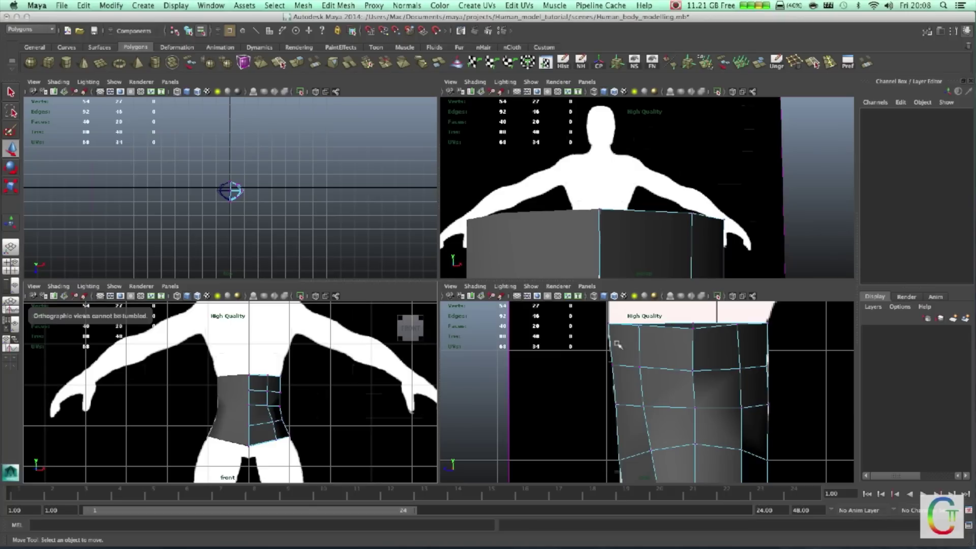
Select the torso's top faces, extrude them and raise the new ring toward the chest
scroll(645, 365, down, 3)
alt+drag(651, 256, 591, 252)
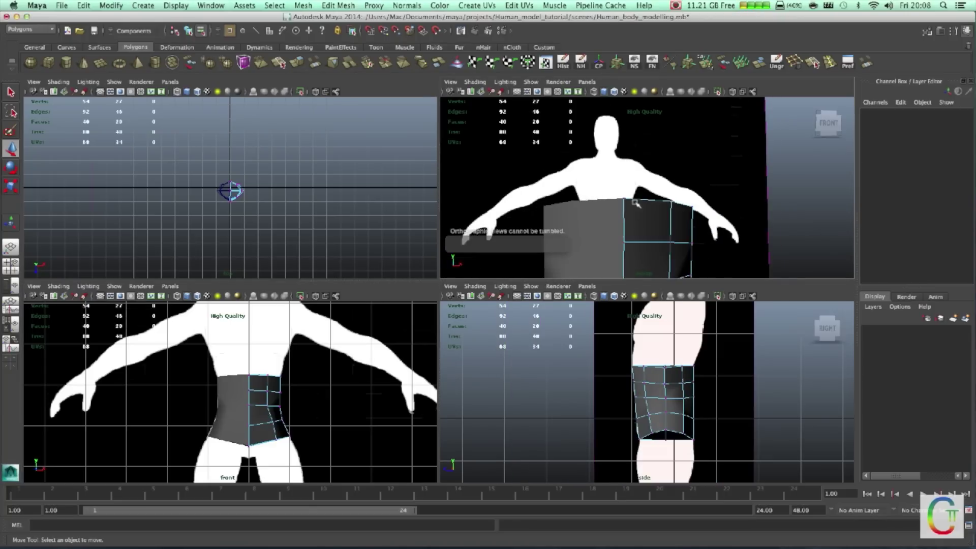
right_drag(660, 163, 680, 167)
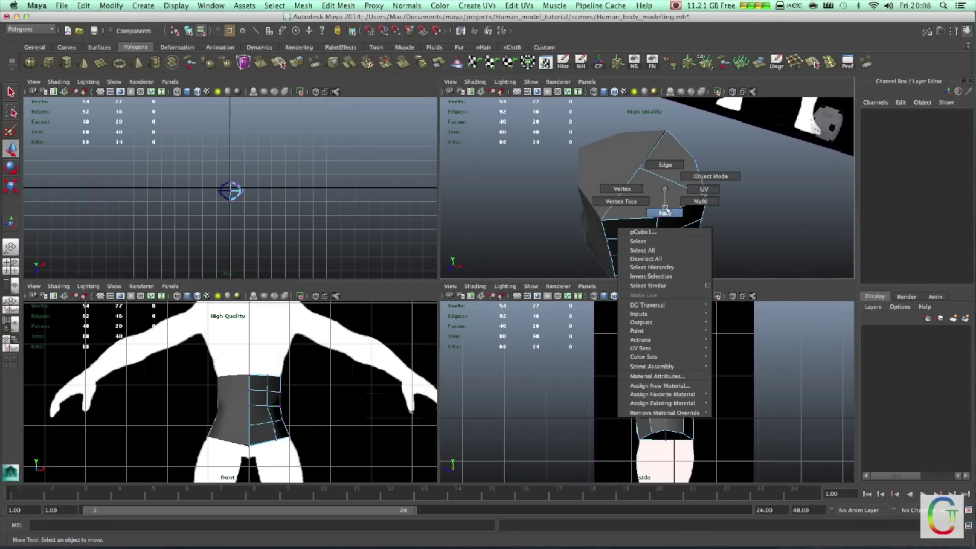
click(681, 217)
click(679, 253)
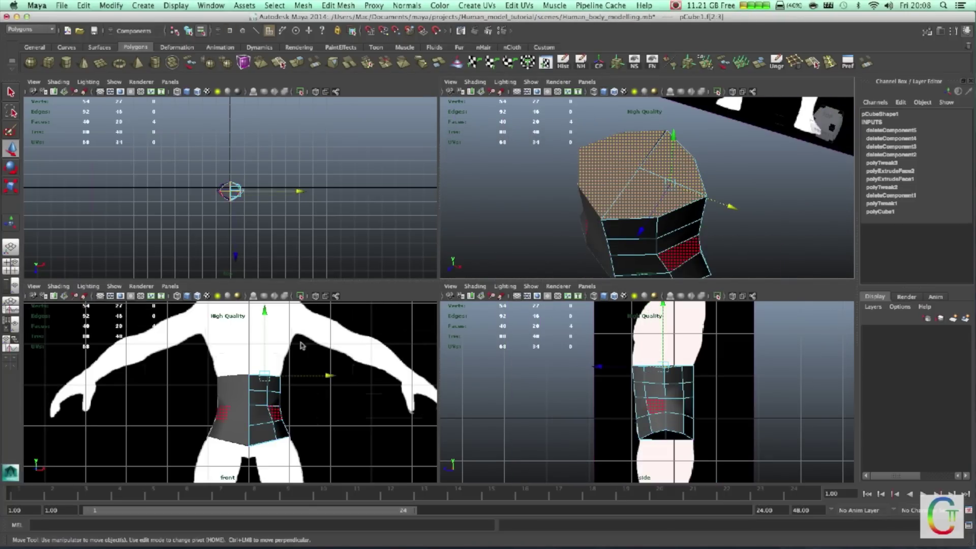
alt+middle_drag(304, 343, 327, 389)
click(297, 63)
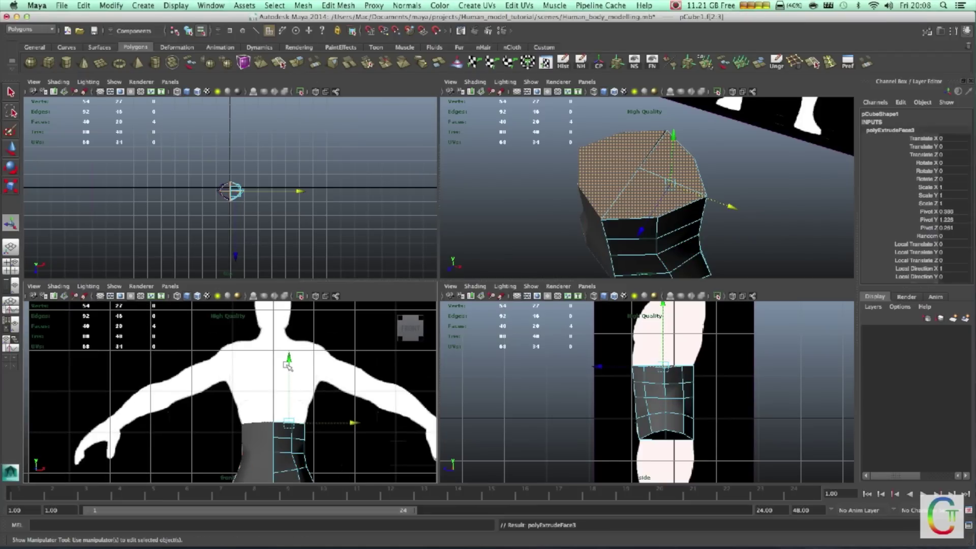
key(w)
drag(289, 361, 291, 338)
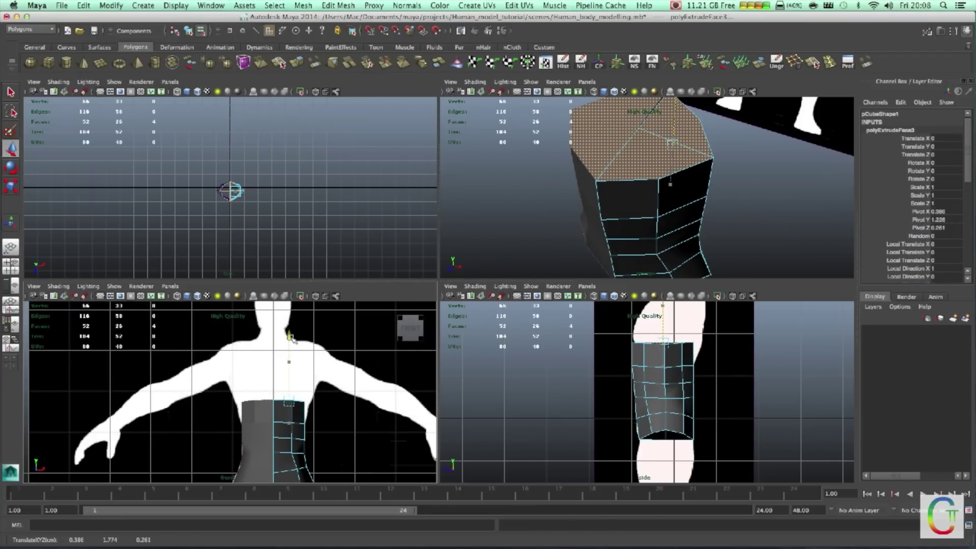
drag(291, 337, 291, 335)
Extrude twice more, raising the rings up the chest to shoulder height
key(ctrl+e)
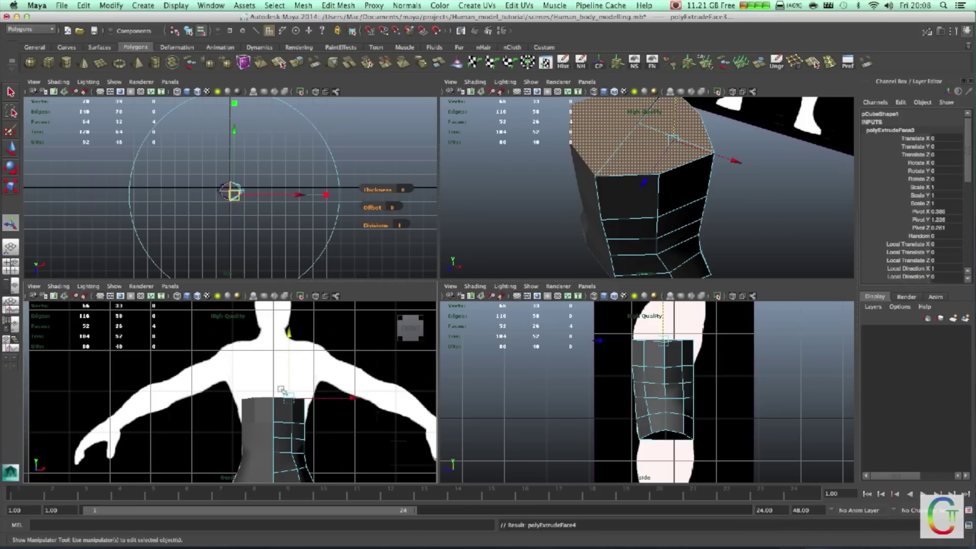
key(w)
drag(291, 331, 292, 307)
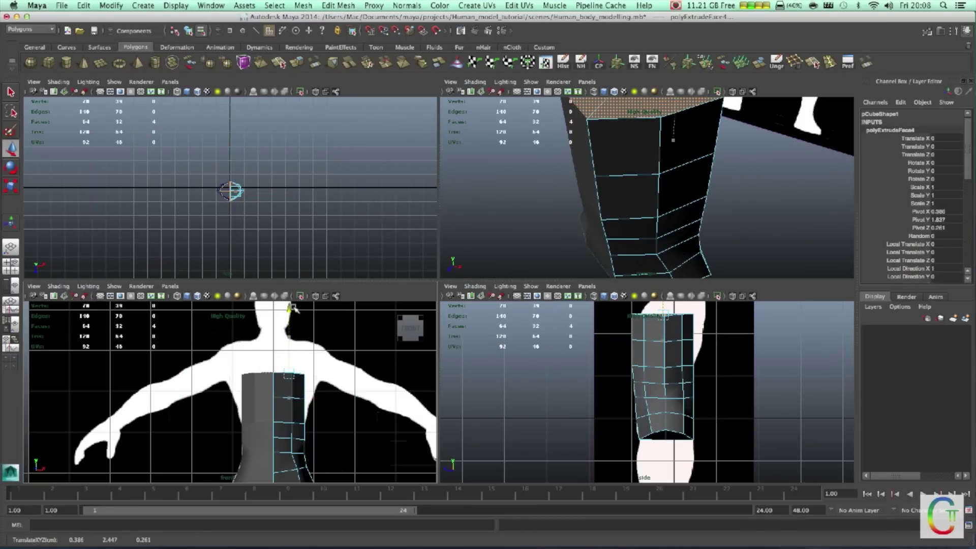
click(297, 63)
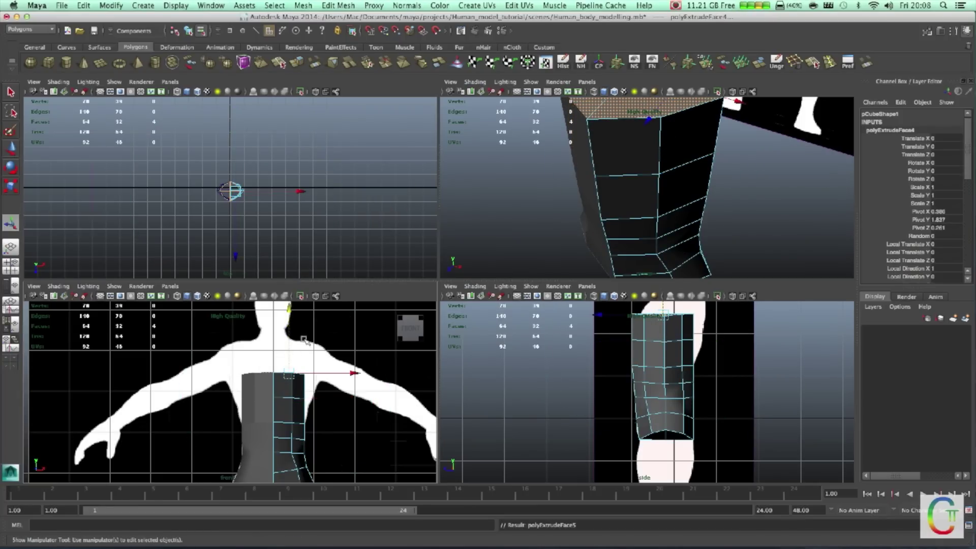
drag(289, 312, 296, 279)
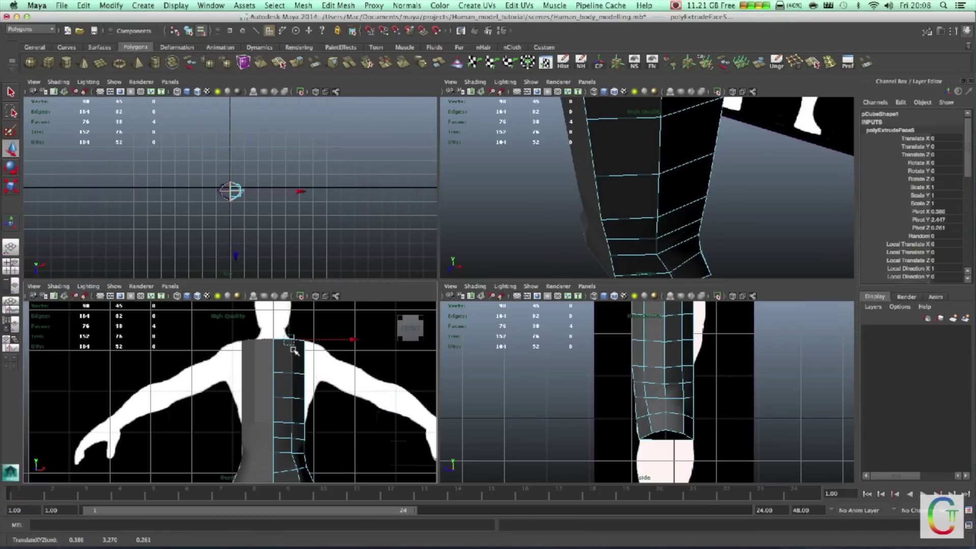
mouse_move(310, 379)
alt+middle_down()
mouse_move(324, 375)
mouse_move(311, 359)
alt+middle_up()
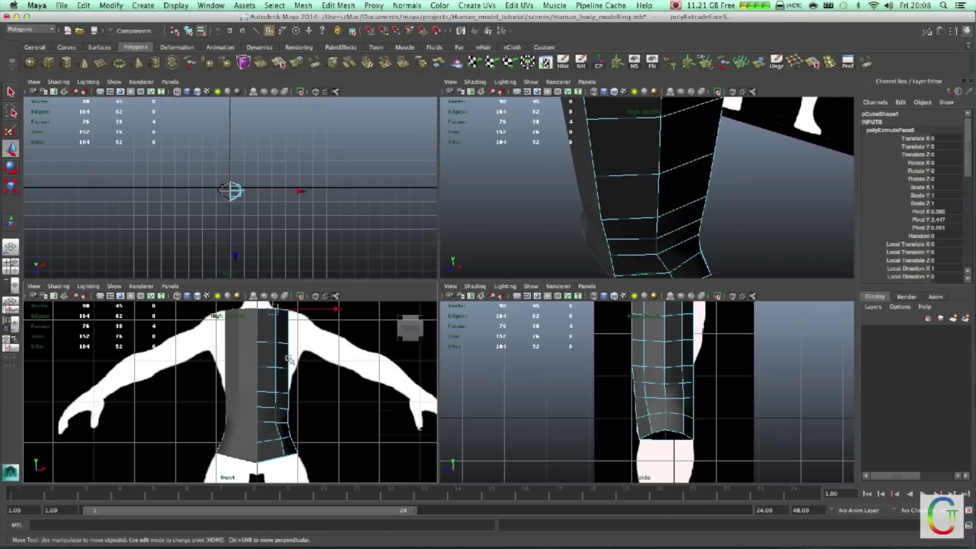
Switch the torso to vertex mode and pull two shoulder vertices out along the arm silhouette
right_click(289, 359)
scroll(289, 379, up, 5)
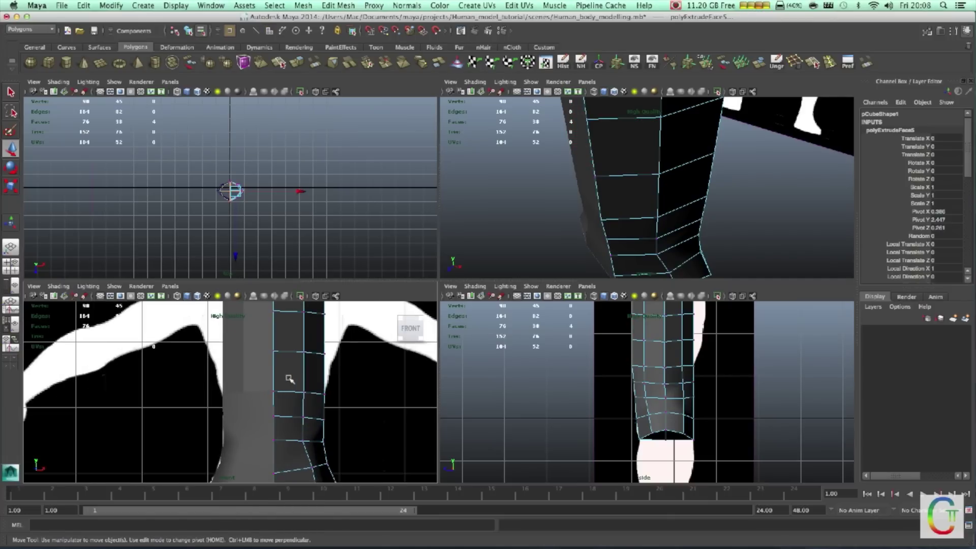
scroll(305, 391, up, 3)
scroll(302, 388, up, 2)
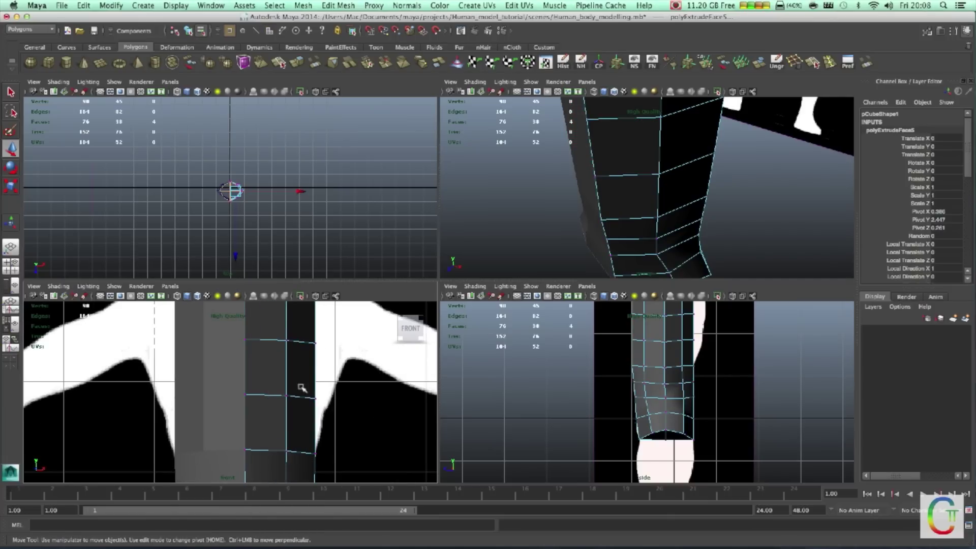
click(321, 408)
alt+middle_drag(321, 408, 314, 438)
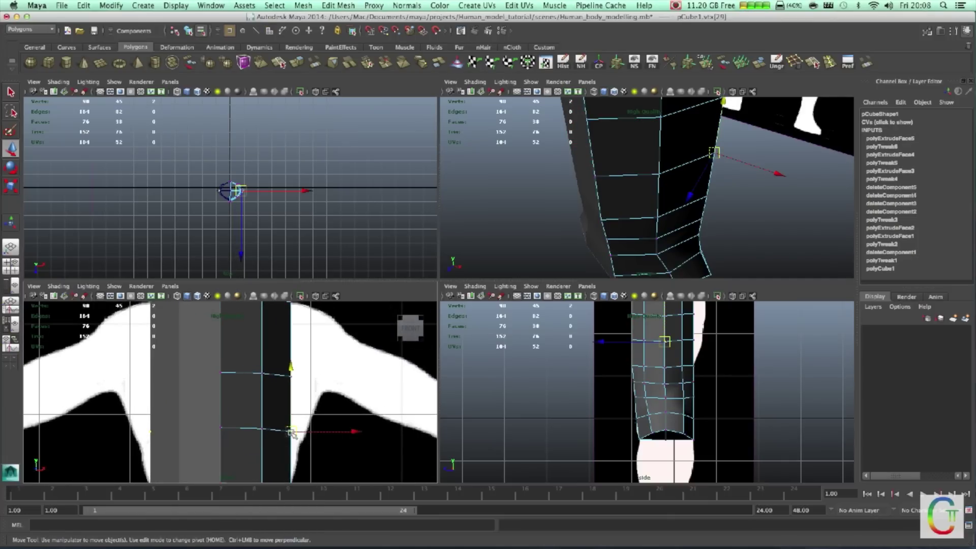
drag(292, 432, 315, 409)
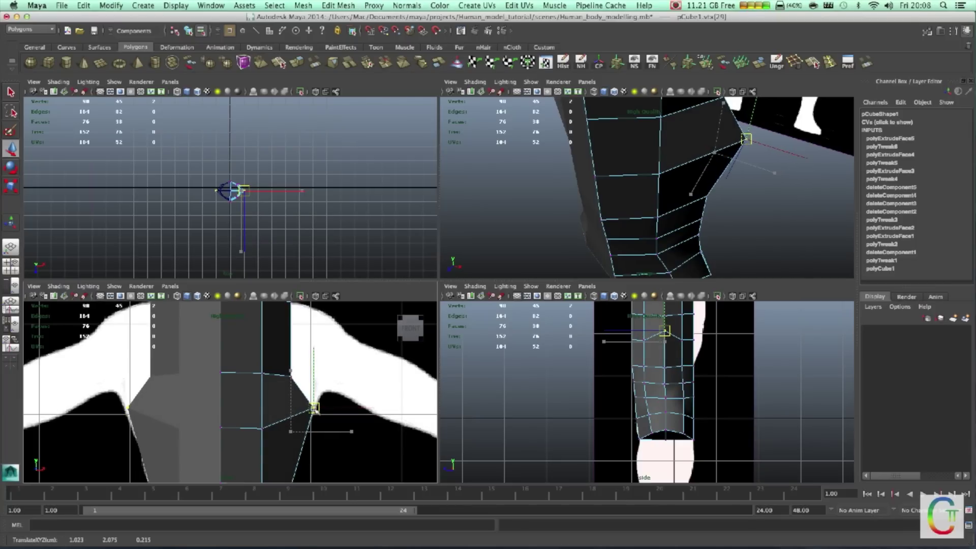
scroll(318, 404, down, 1)
scroll(321, 399, down, 2)
scroll(323, 391, down, 2)
scroll(325, 384, down, 2)
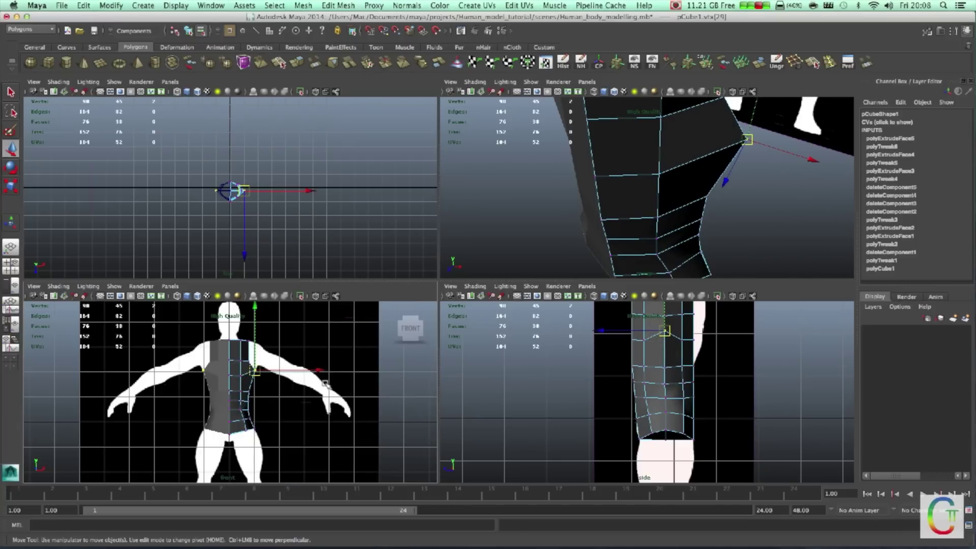
scroll(324, 384, up, 2)
scroll(313, 425, up, 2)
scroll(311, 429, up, 2)
scroll(340, 420, up, 1)
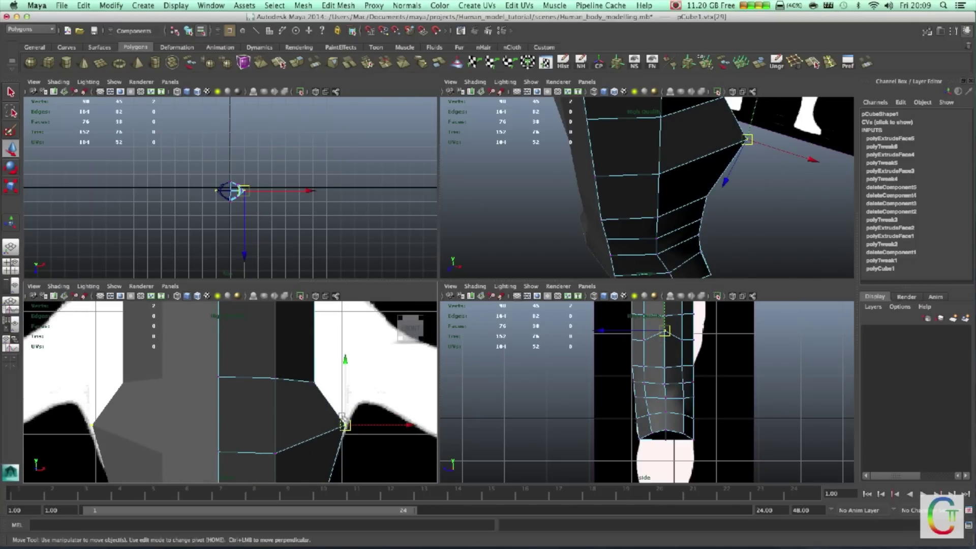
click(313, 381)
drag(314, 381, 356, 405)
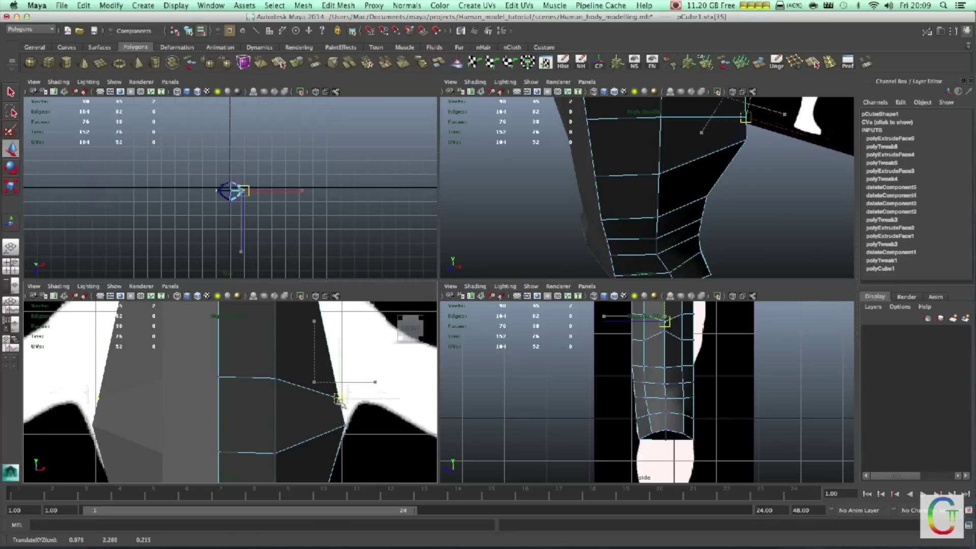
Lower three top-edge vertices onto the front silhouette's shoulder line
click(275, 377)
drag(275, 349, 275, 368)
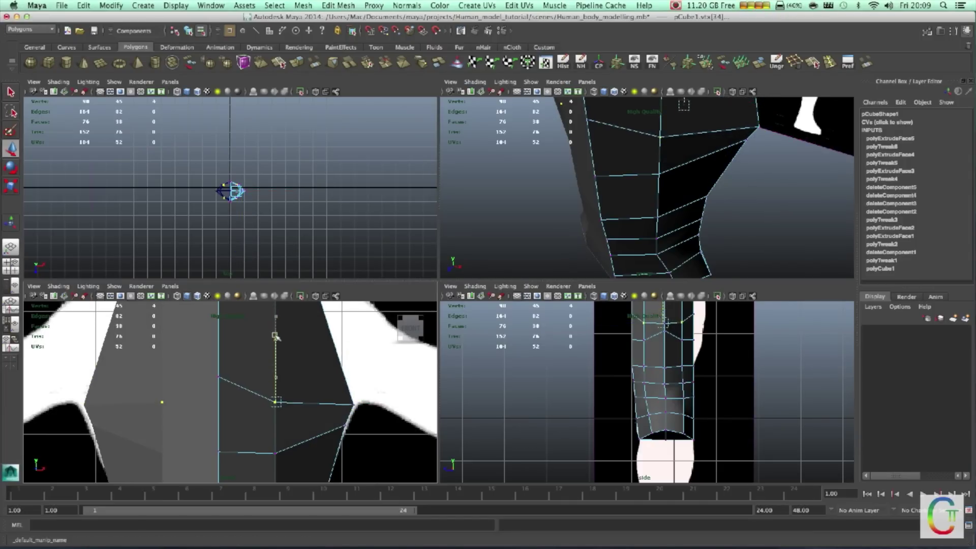
click(218, 377)
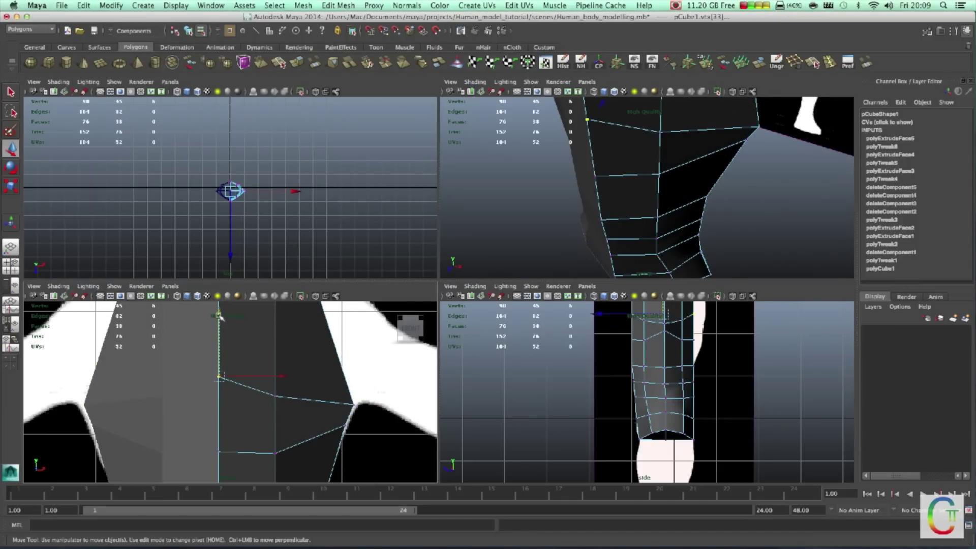
middle_drag(277, 333, 294, 427)
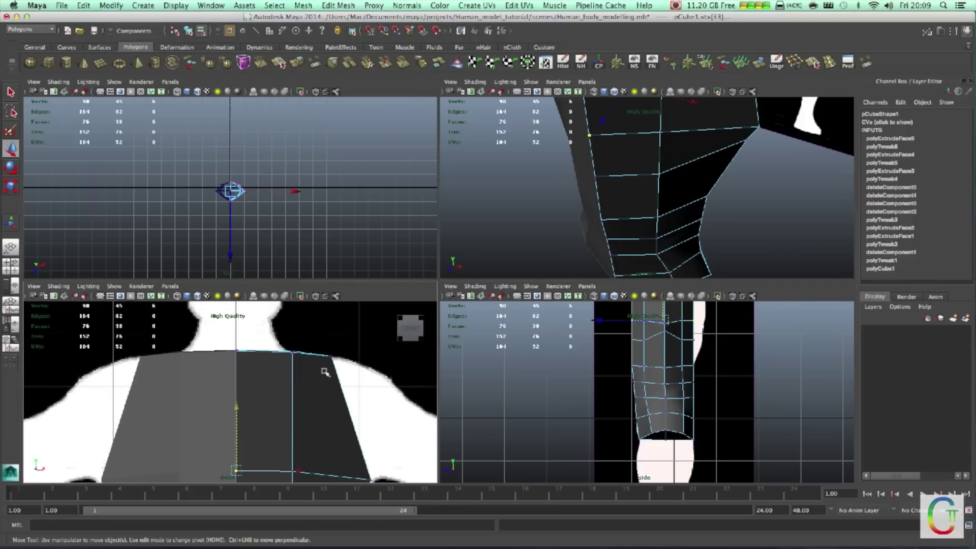
click(330, 356)
middle_drag(328, 333, 328, 347)
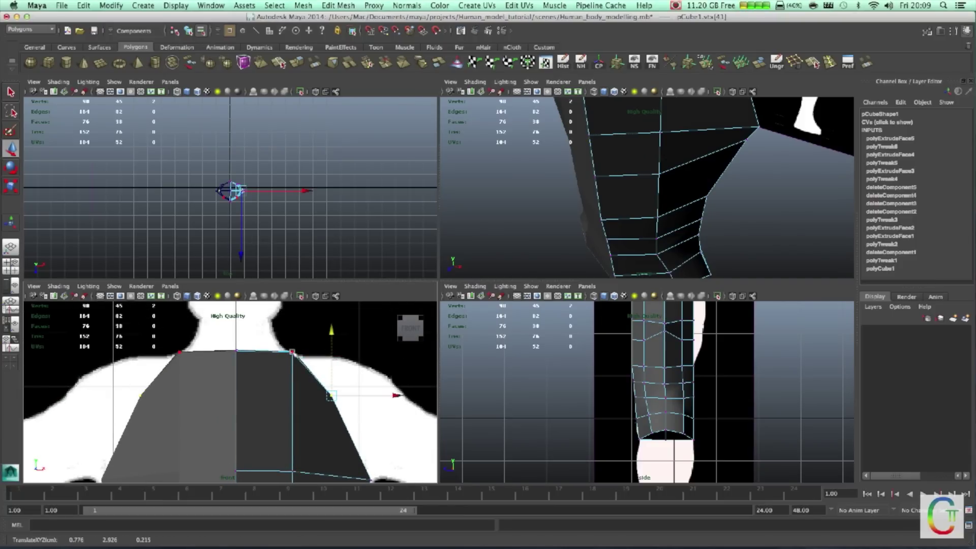
Lower the neck-line vertices and the top centre vertex to the base of the neck
click(302, 350)
drag(292, 314, 303, 368)
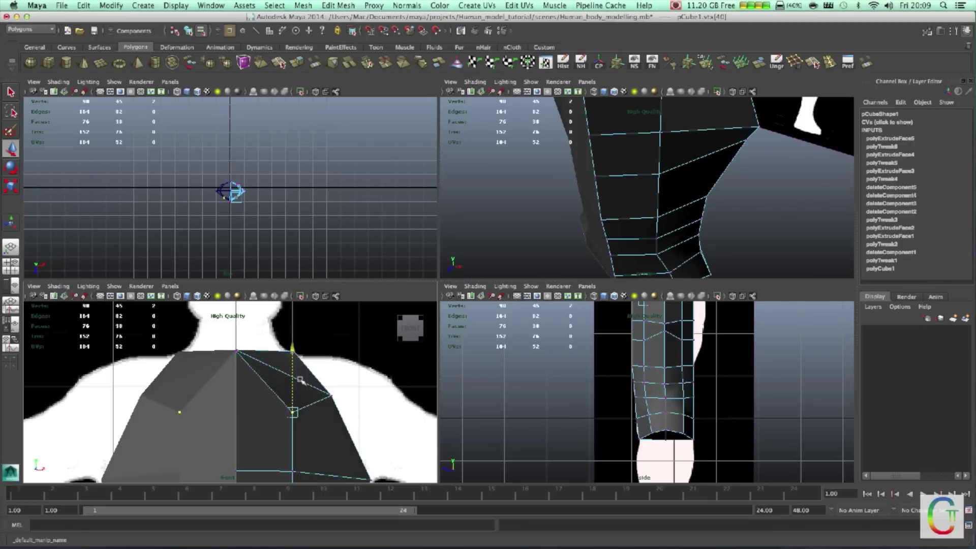
middle_drag(304, 367, 307, 365)
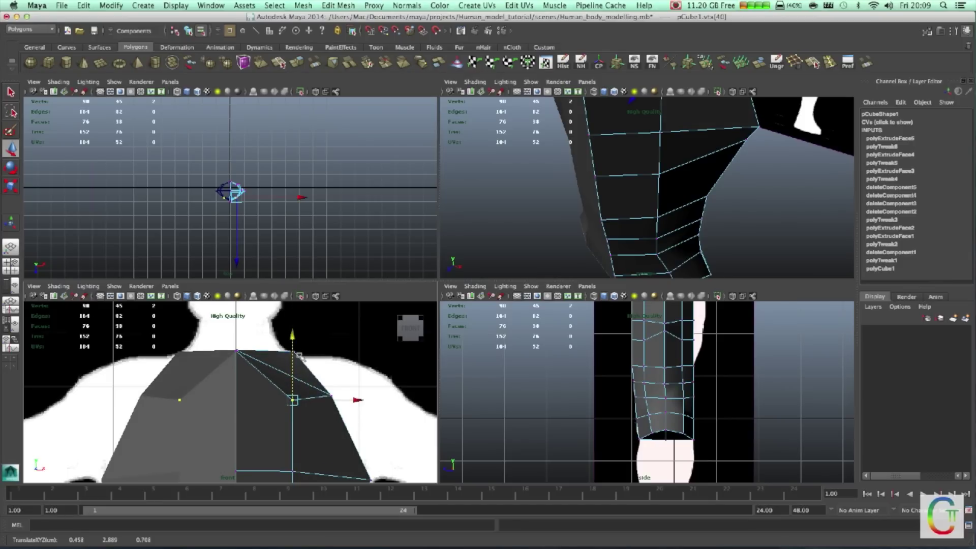
click(296, 353)
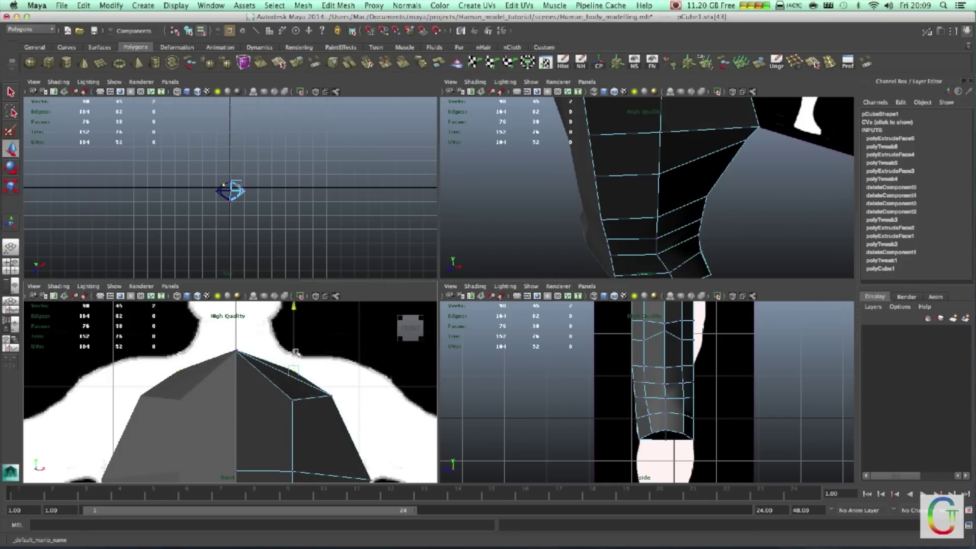
drag(296, 351, 300, 360)
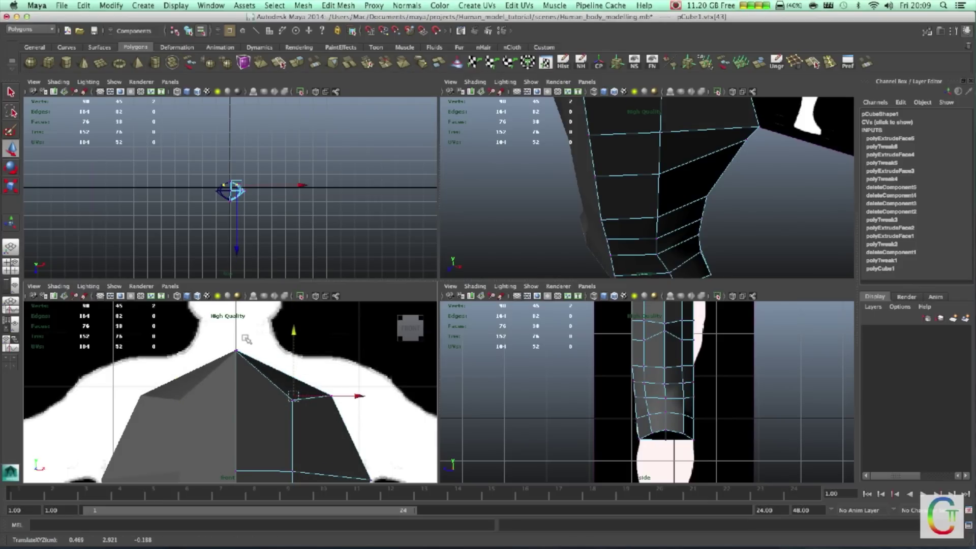
click(237, 351)
drag(239, 329, 243, 361)
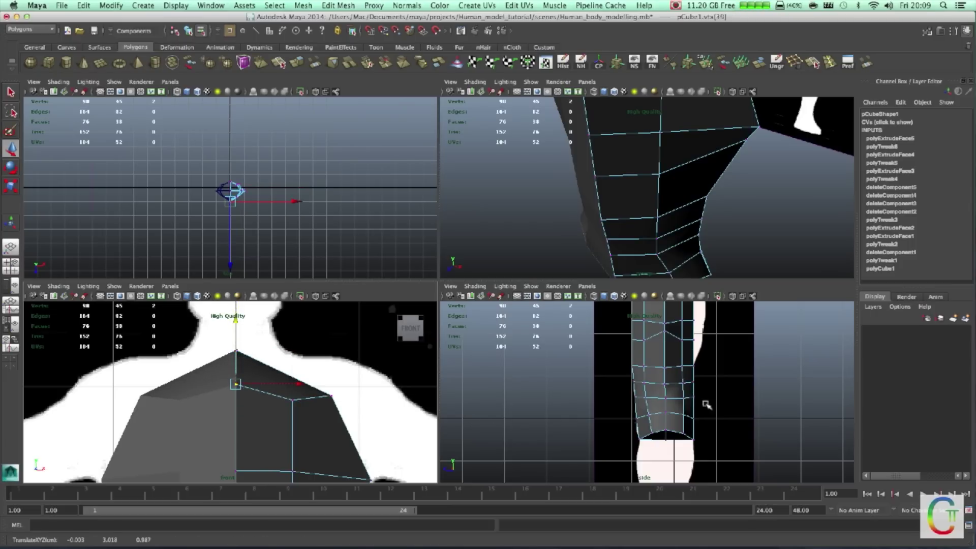
In the perspective view, lower the top back and centre vertices to the neck-base level
mouse_move(653, 176)
alt+mouse_down()
mouse_move(639, 251)
mouse_move(630, 222)
mouse_move(656, 117)
alt+mouse_up()
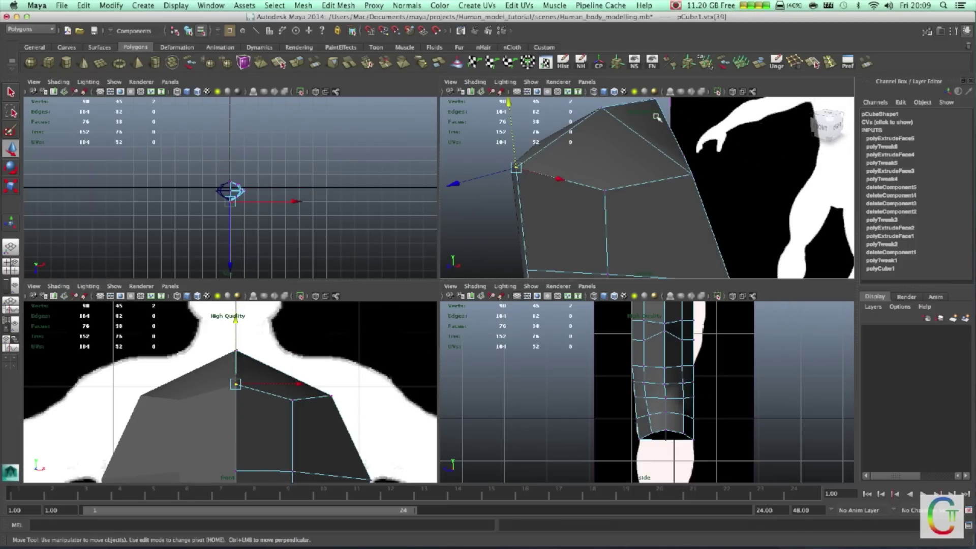
click(655, 103)
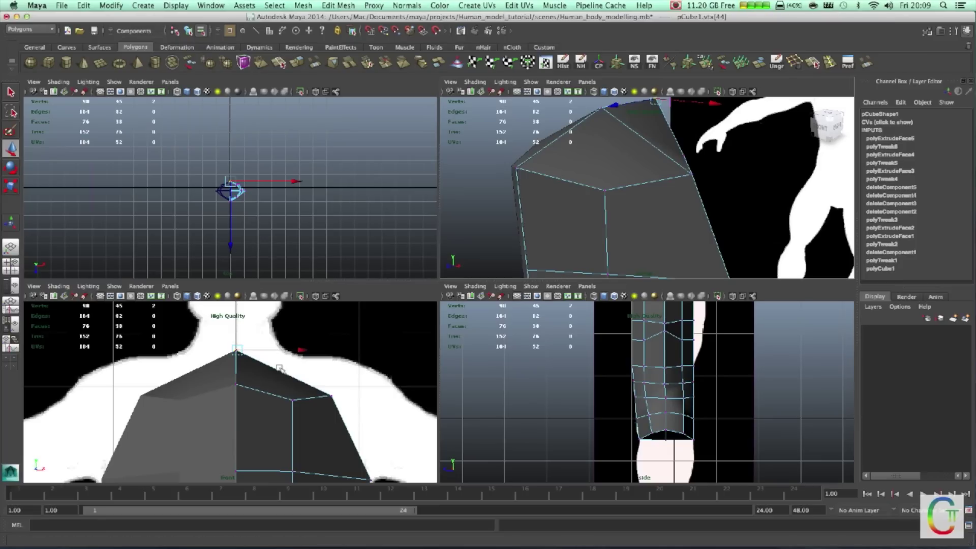
drag(239, 328, 239, 360)
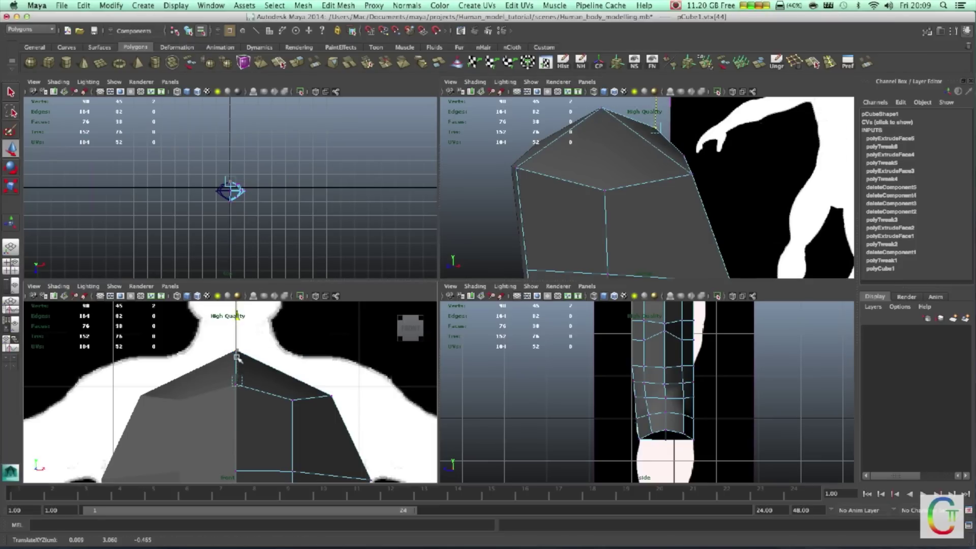
mouse_move(513, 223)
alt+mouse_down()
mouse_move(477, 257)
mouse_move(615, 146)
alt+mouse_up()
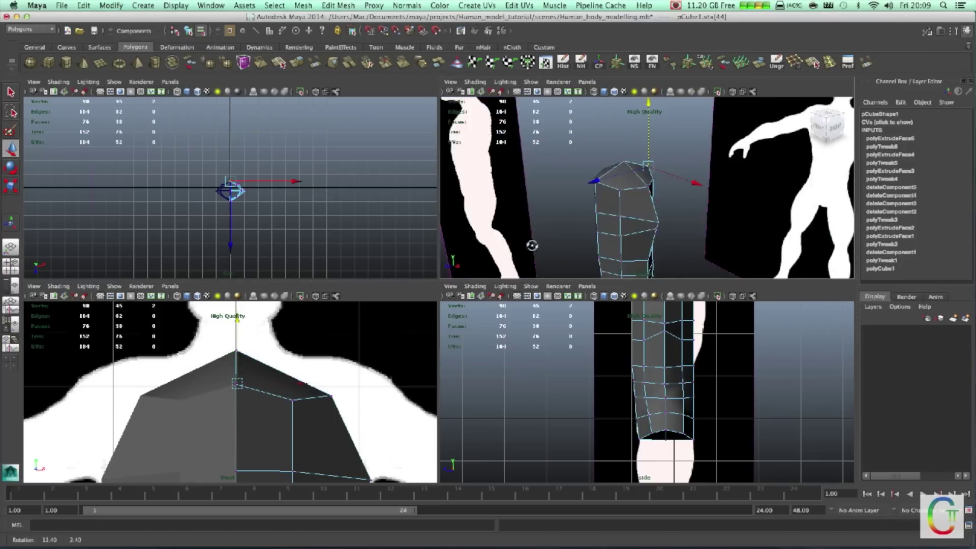
click(621, 159)
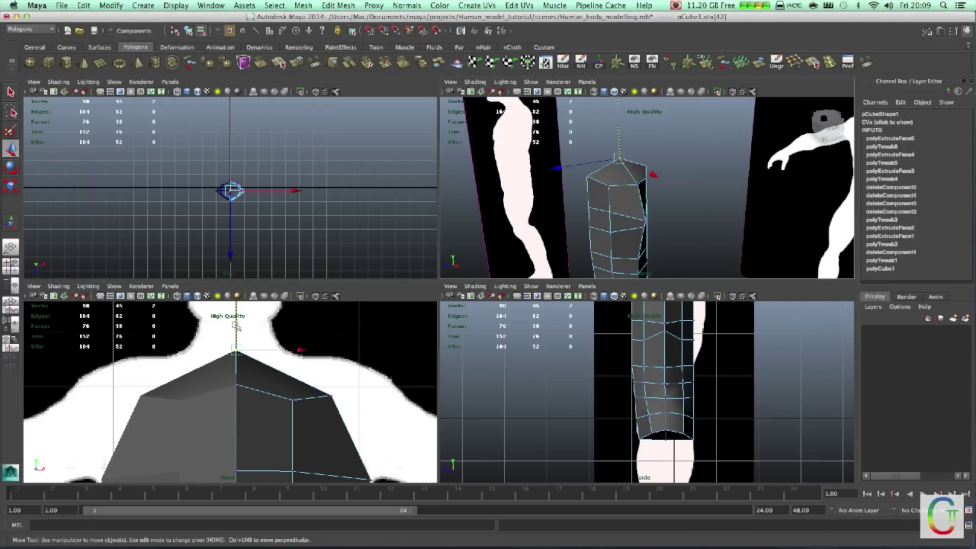
drag(235, 325, 241, 359)
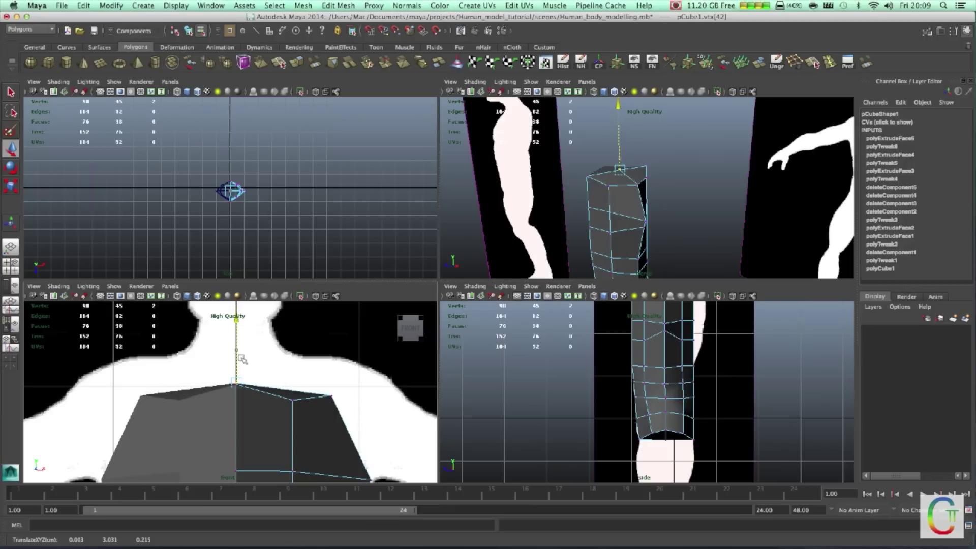
click(587, 176)
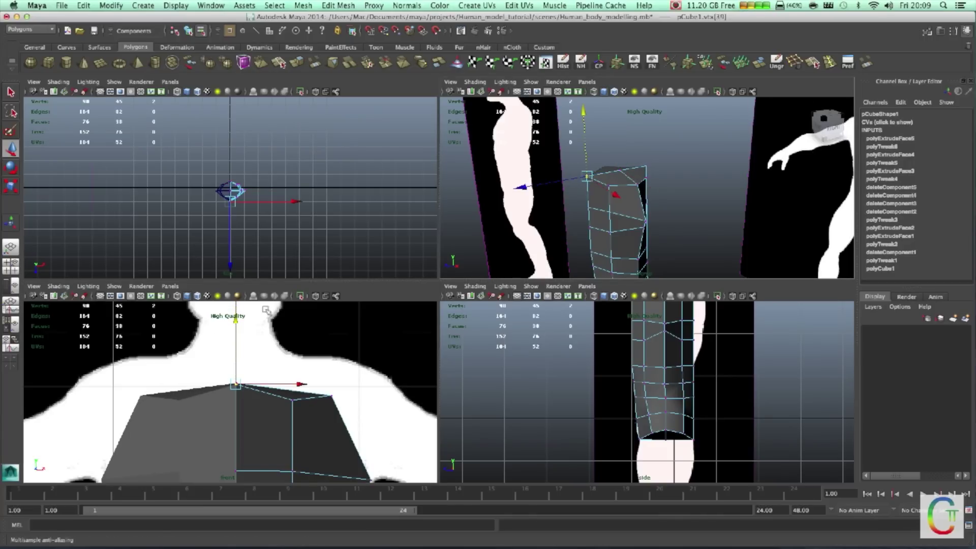
drag(239, 322, 237, 330)
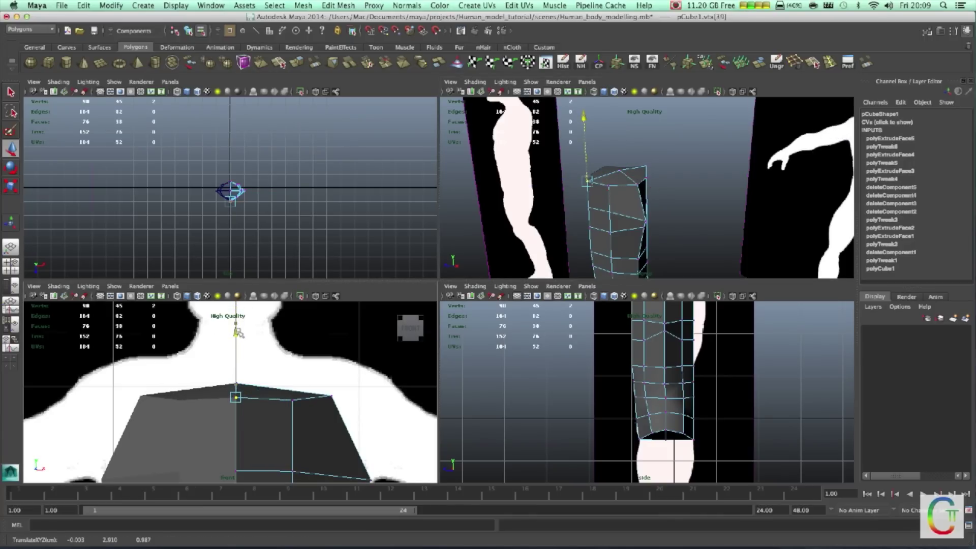
click(641, 163)
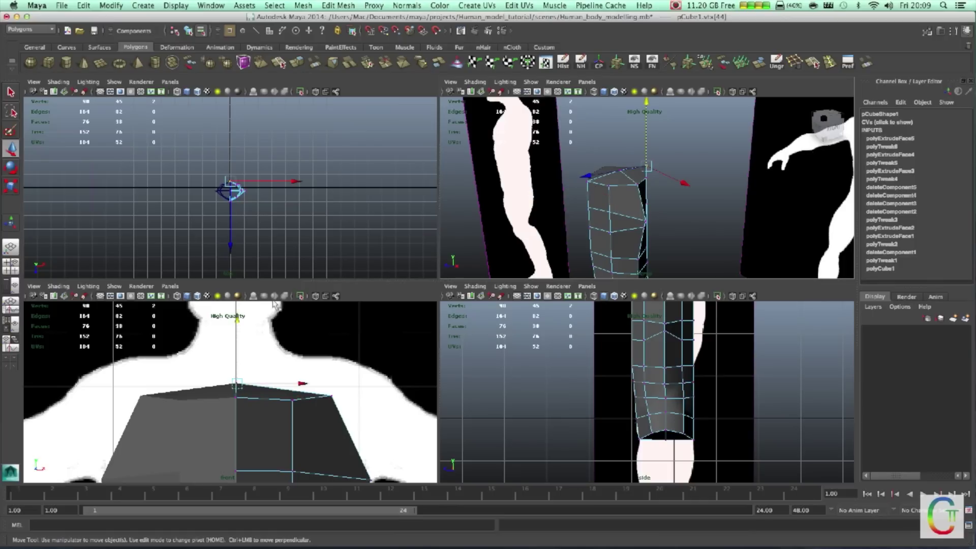
drag(236, 325, 237, 329)
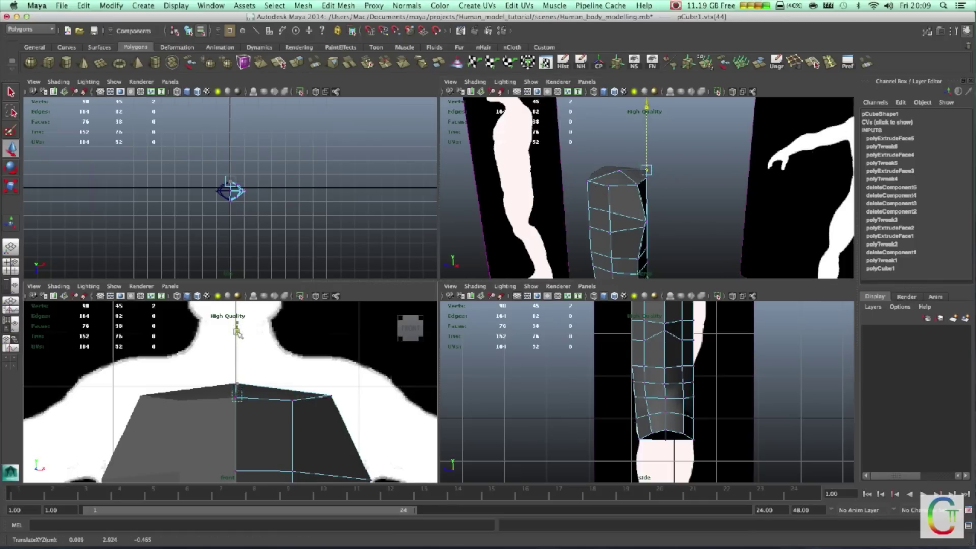
mouse_move(652, 265)
alt+mouse_down()
mouse_move(758, 203)
mouse_move(702, 213)
alt+mouse_up()
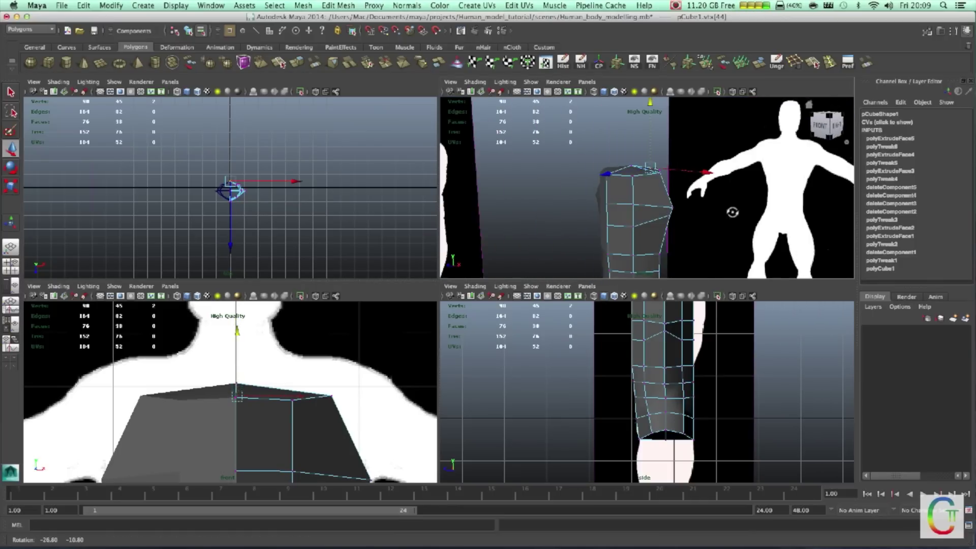
Lower the top centre vertex and its neighbour on the top edge slightly
scroll(380, 367, down, 3)
scroll(342, 387, down, 3)
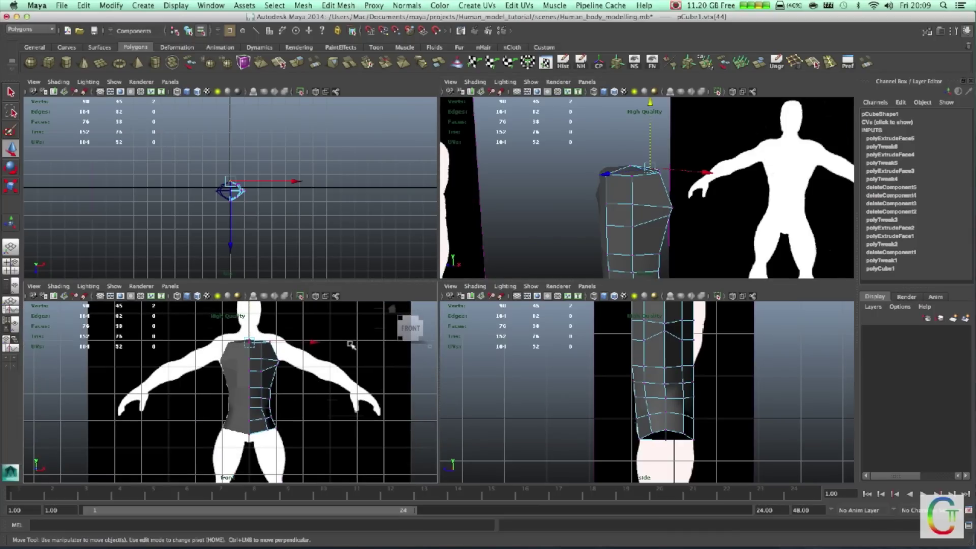
scroll(350, 345, up, 2)
scroll(315, 333, up, 2)
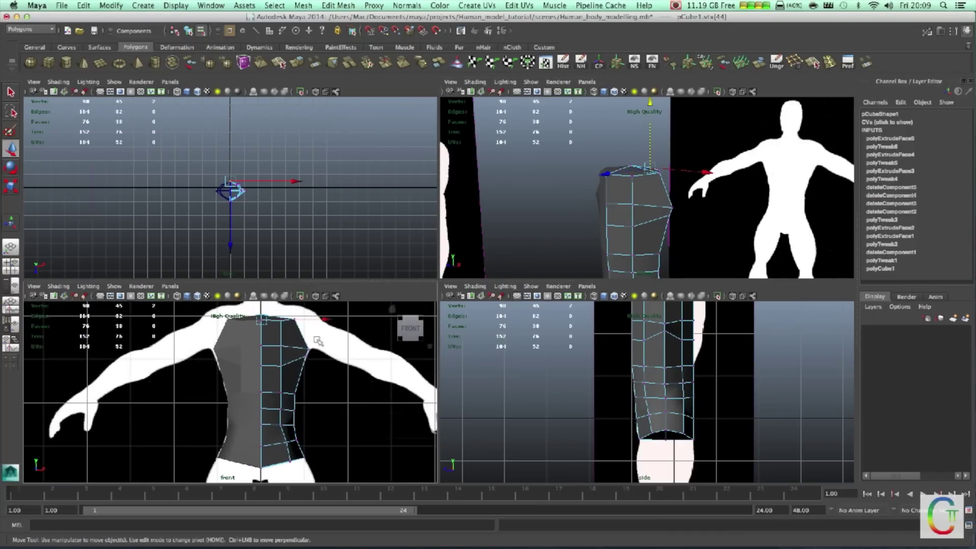
scroll(304, 366, up, 2)
scroll(295, 399, up, 3)
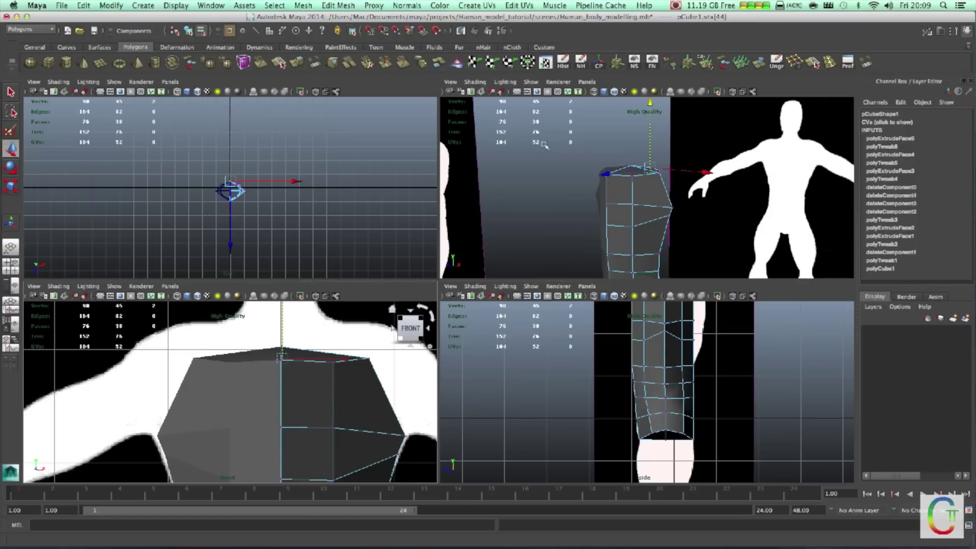
click(281, 359)
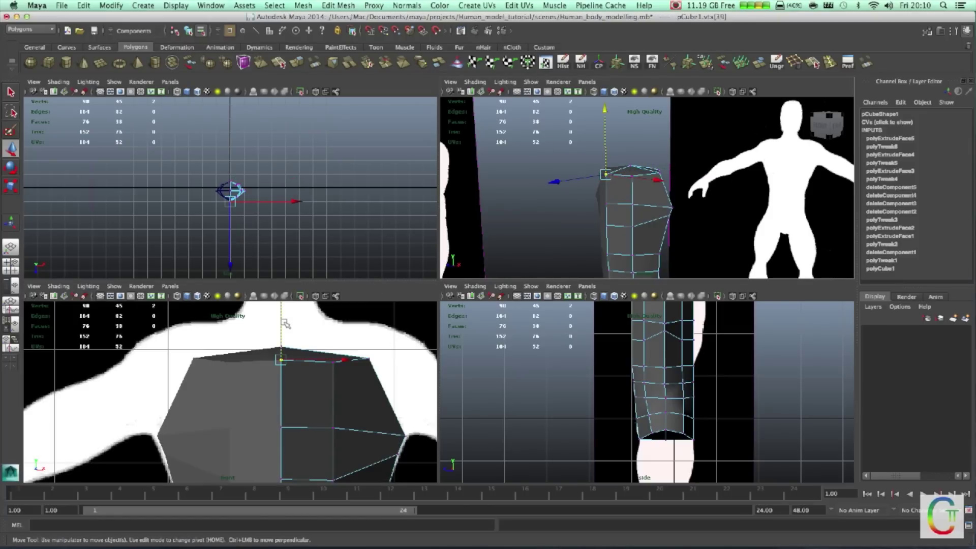
middle_drag(285, 323, 288, 333)
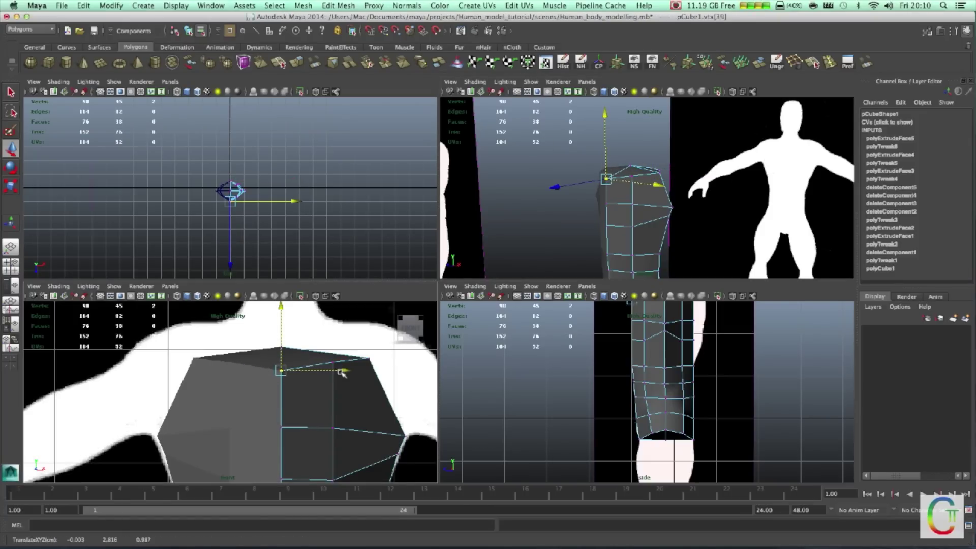
drag(345, 376, 334, 334)
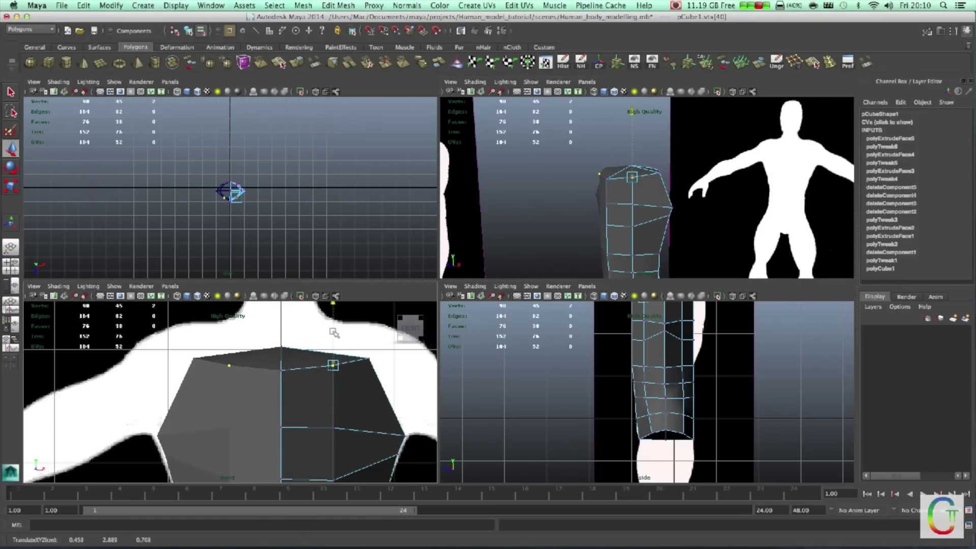
middle_drag(333, 333, 334, 340)
Adjust the chest's centre-line vertices up and down to follow the front silhouette
key(w)
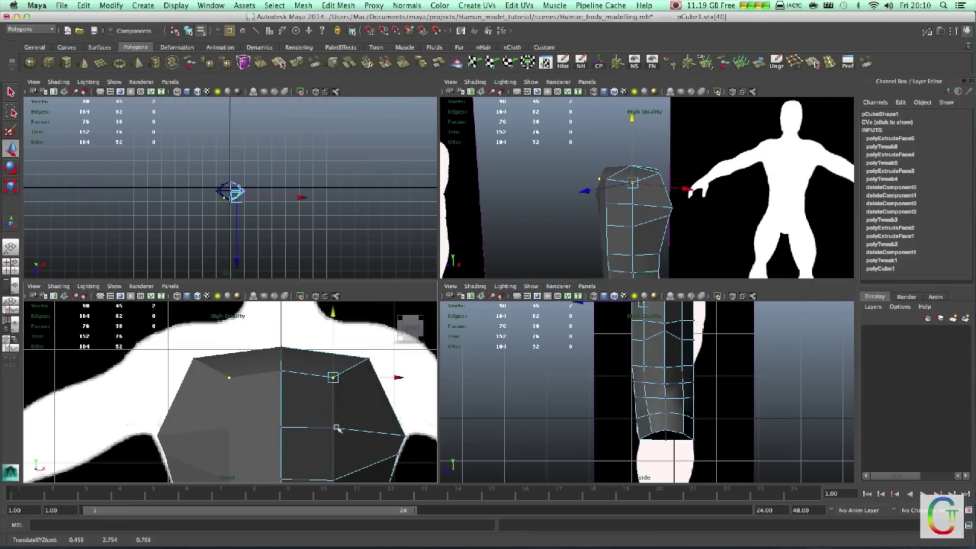
alt+middle_drag(336, 483, 335, 436)
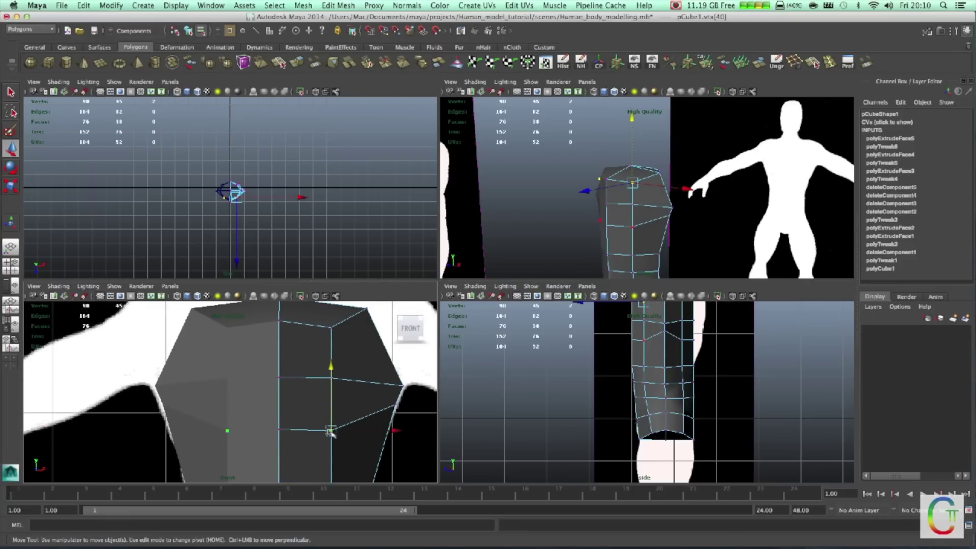
click(330, 431)
shift+click(317, 375)
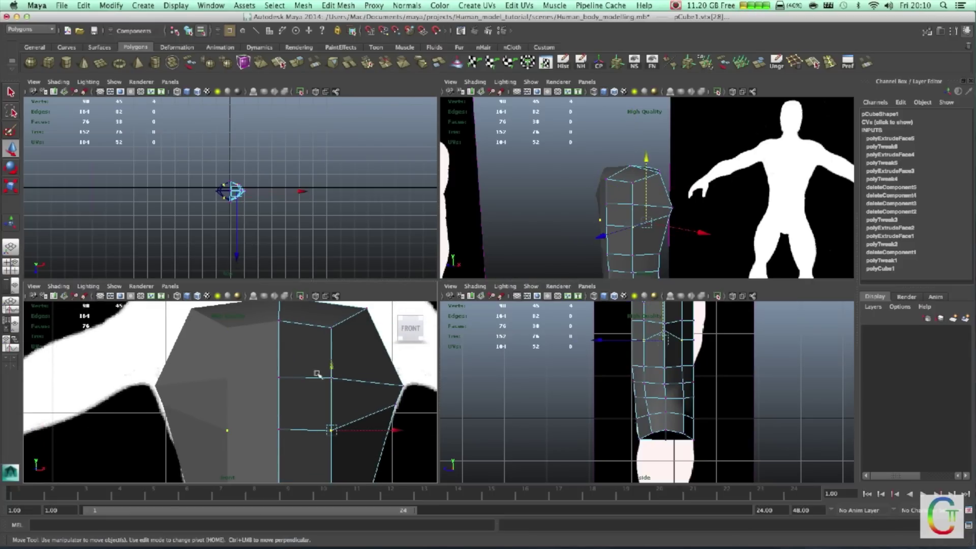
drag(326, 370, 340, 339)
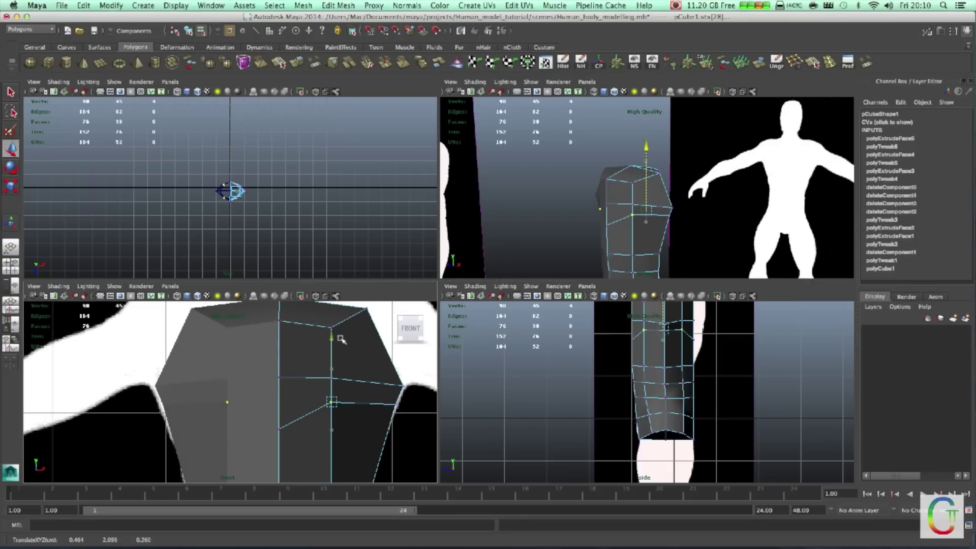
drag(342, 339, 345, 328)
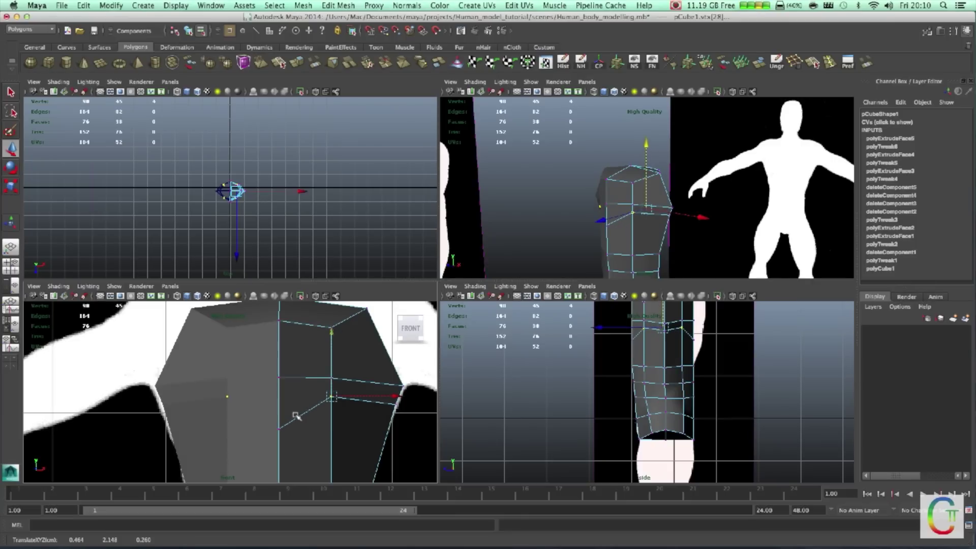
drag(269, 368, 289, 384)
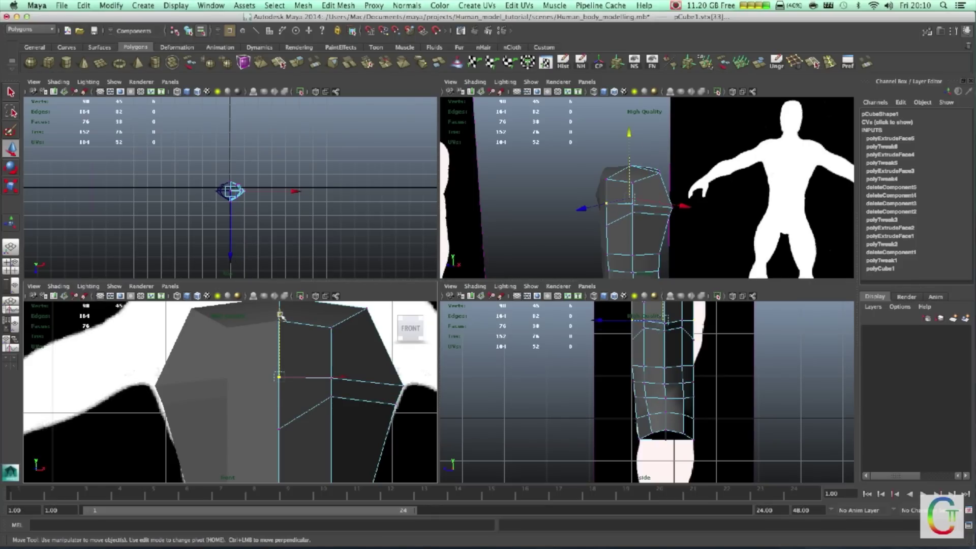
drag(280, 315, 275, 356)
drag(272, 419, 295, 433)
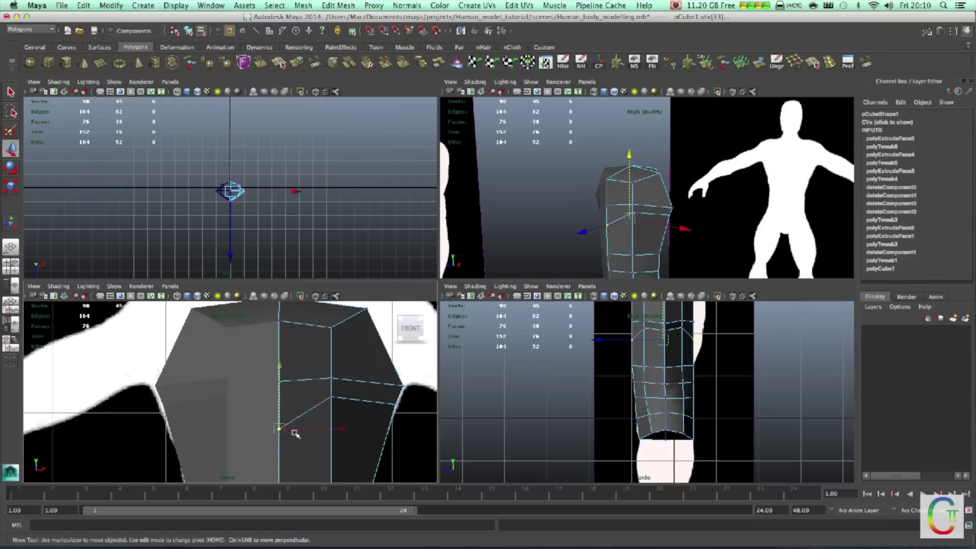
drag(280, 369, 288, 336)
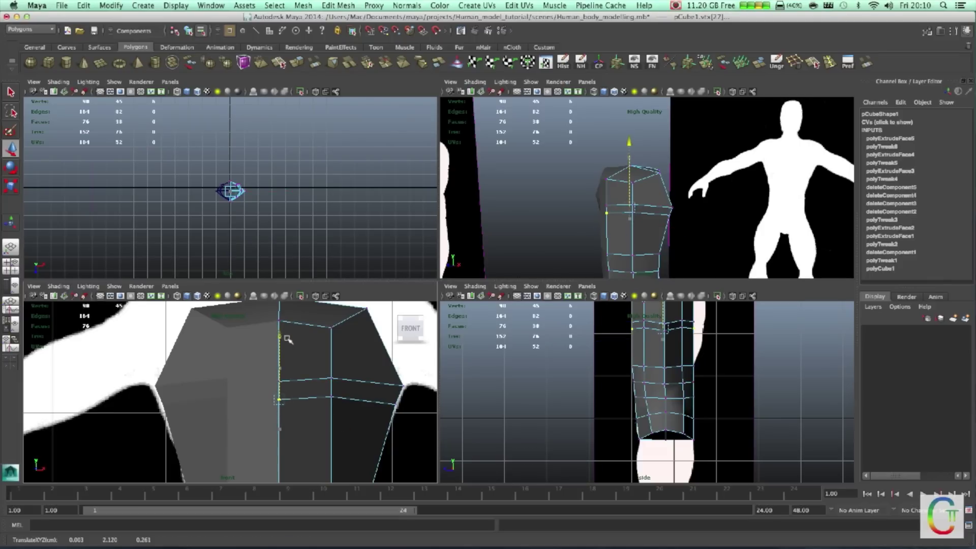
Pull the upper back-edge vertex out to the side silhouette and maximise the side view
scroll(364, 405, down, 5)
scroll(364, 405, up, 3)
click(250, 324)
scroll(311, 386, up, 2)
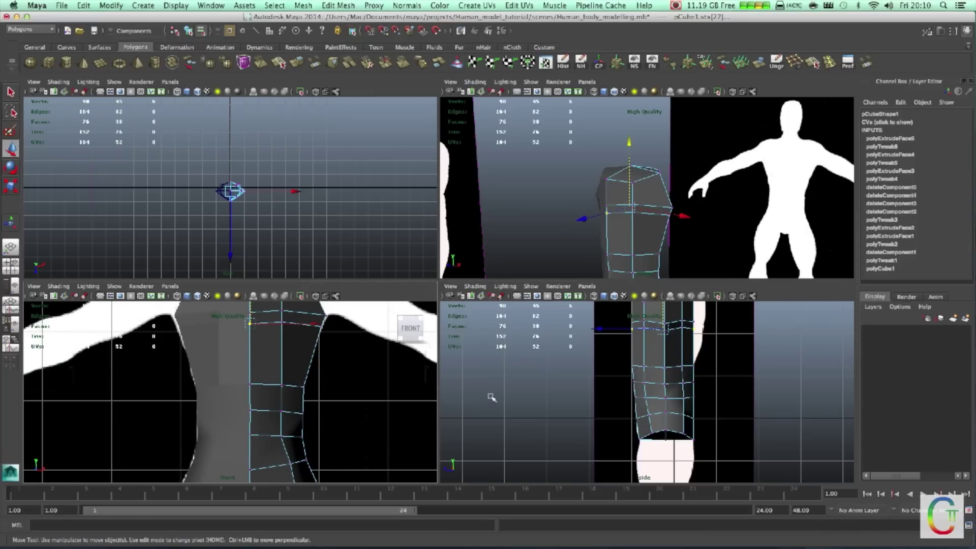
scroll(616, 392, up, 2)
scroll(635, 401, up, 2)
scroll(652, 411, up, 1)
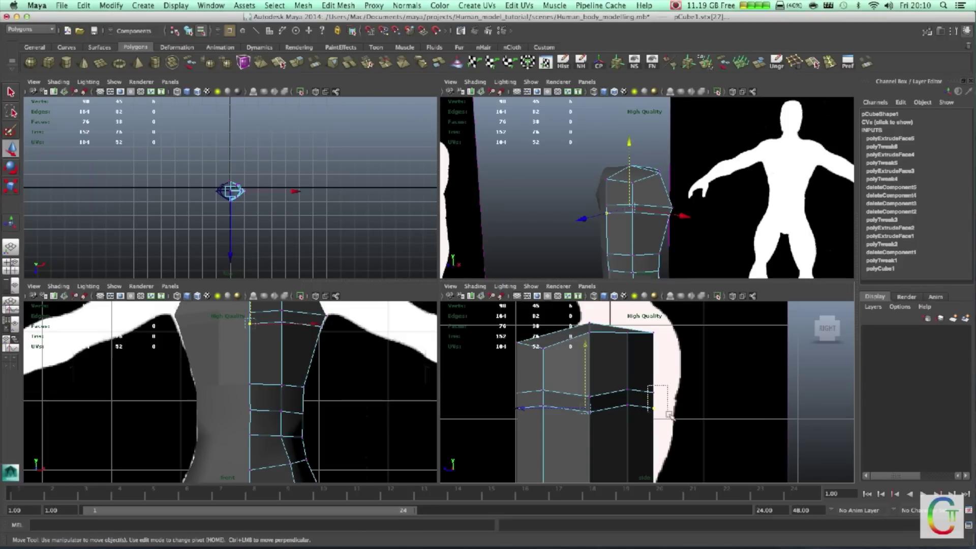
drag(670, 415, 669, 417)
drag(591, 401, 612, 403)
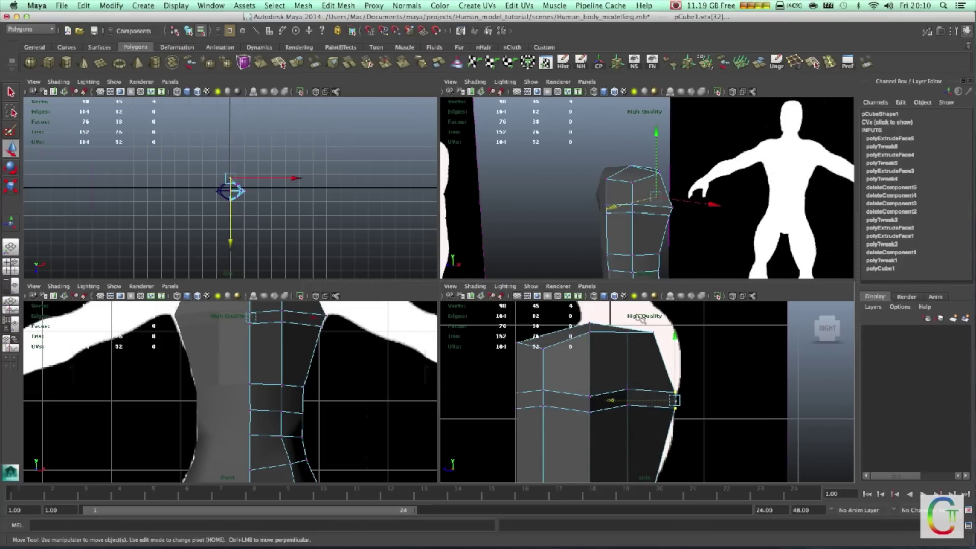
click(654, 332)
key(space)
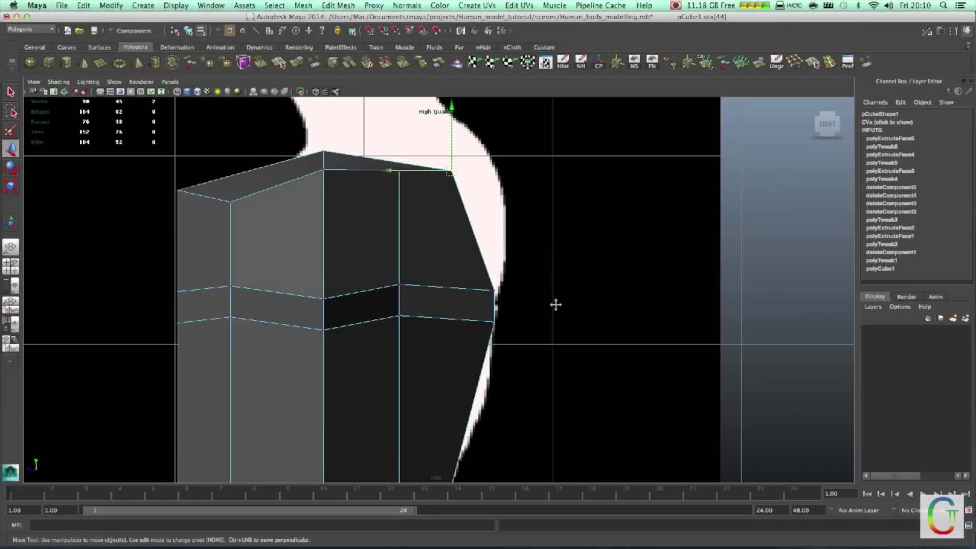
Shift the top, back and vertical-edge vertices along X to match the back and shoulder profile
middle_drag(422, 207, 468, 206)
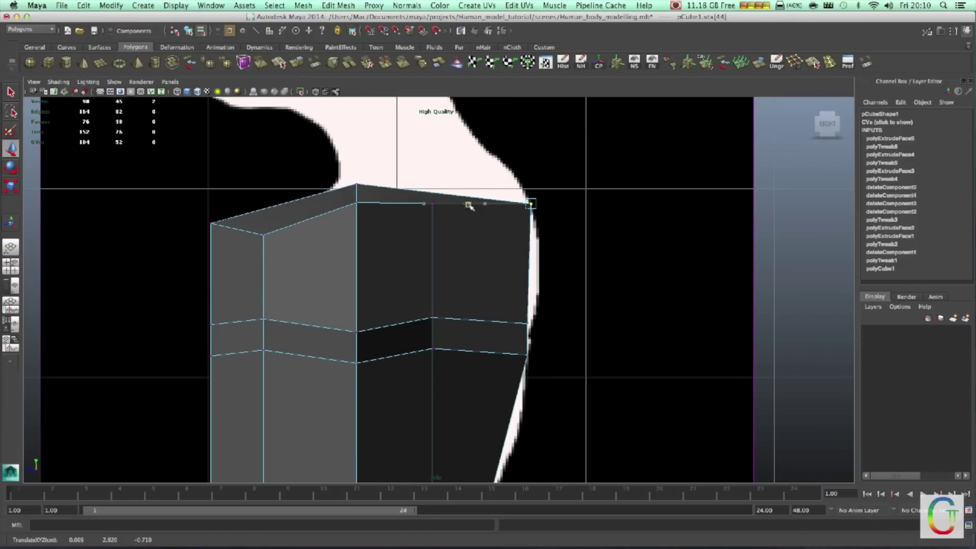
click(432, 203)
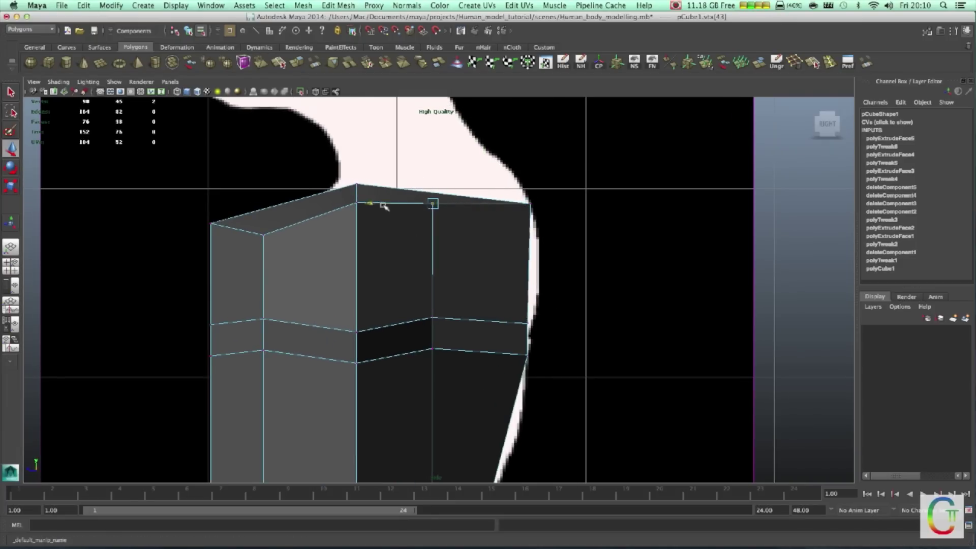
middle_drag(373, 206, 412, 209)
drag(435, 305, 436, 388)
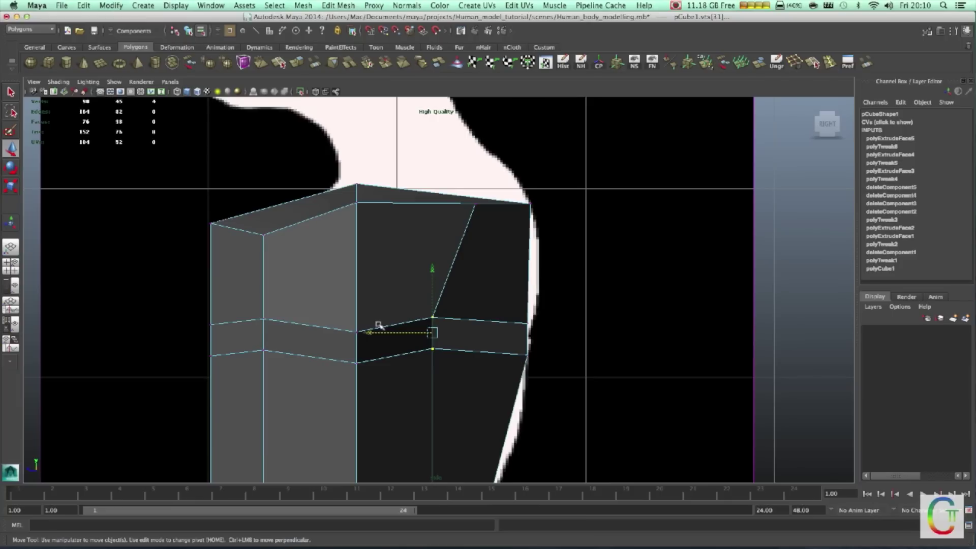
mouse_move(375, 327)
middle_down()
mouse_move(404, 340)
mouse_move(420, 333)
middle_up()
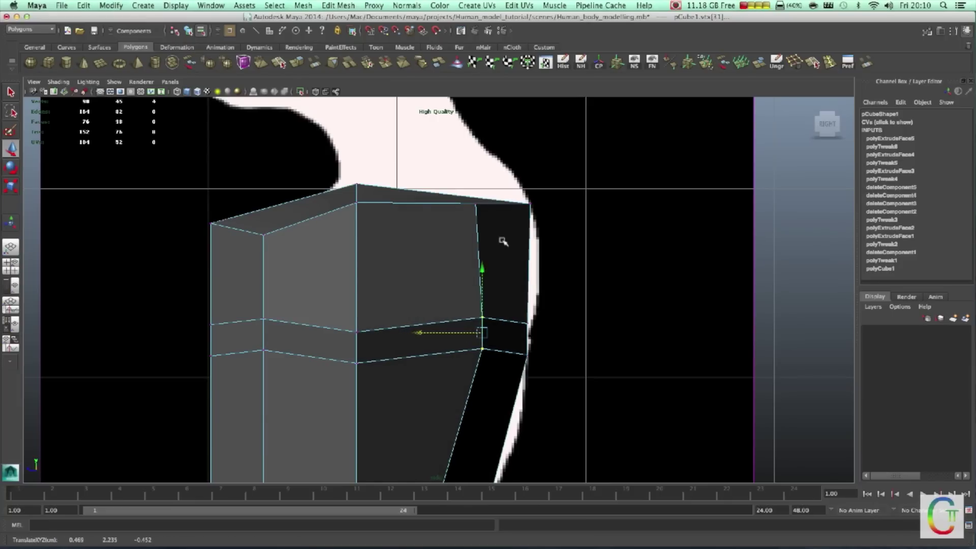
drag(508, 313, 531, 331)
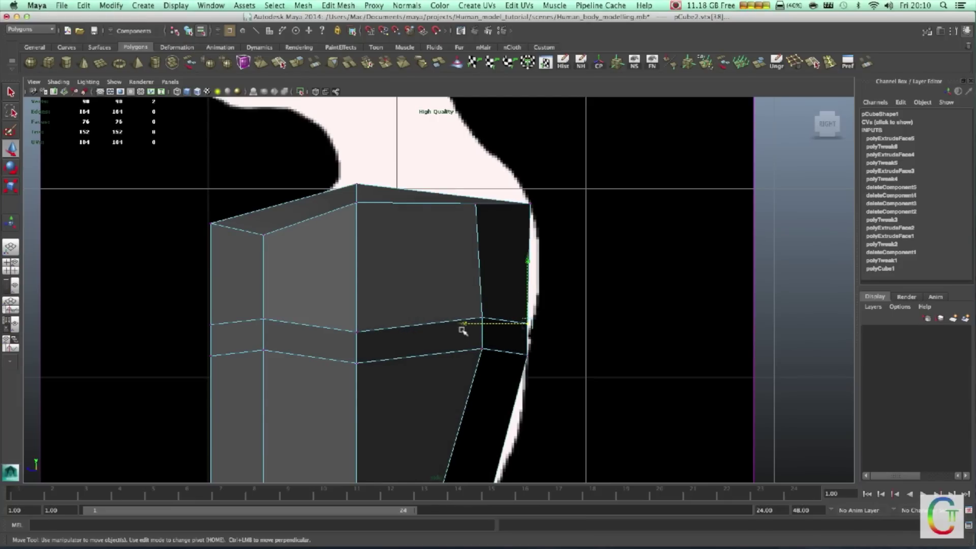
middle_drag(464, 331, 468, 327)
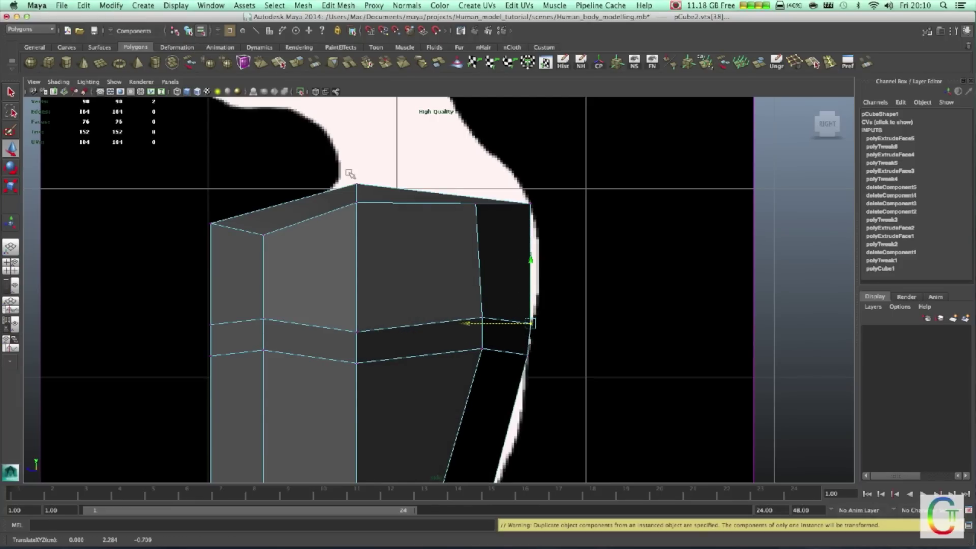
drag(350, 174, 387, 402)
middle_drag(294, 270, 333, 277)
drag(340, 172, 402, 209)
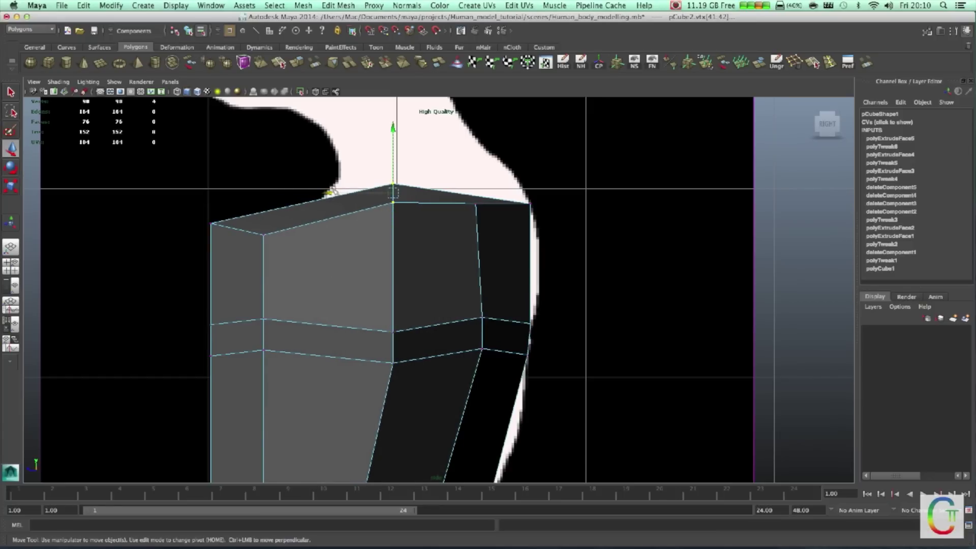
middle_drag(330, 192, 350, 192)
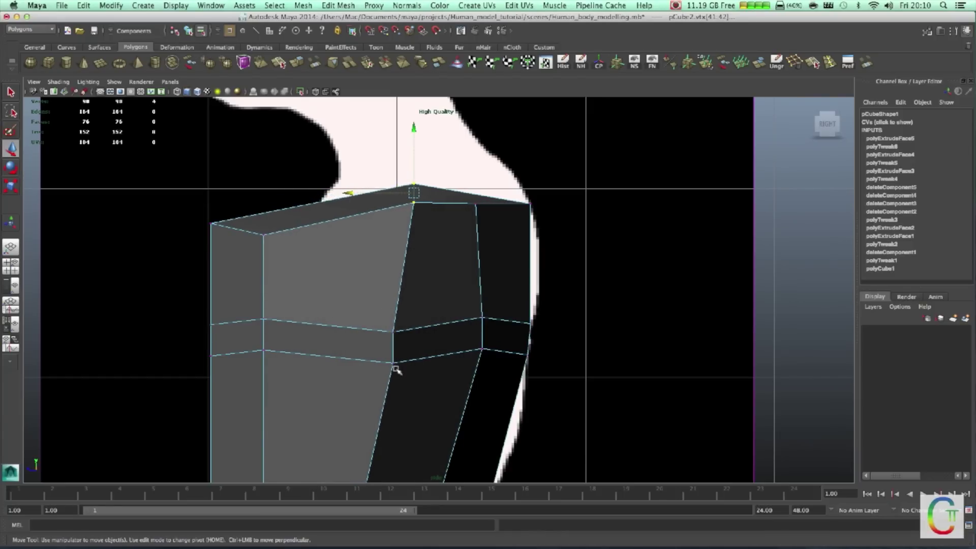
Slide the mid-edge and top front chest vertices back to round the chest profile
drag(396, 370, 387, 325)
alt+middle_drag(429, 349, 462, 274)
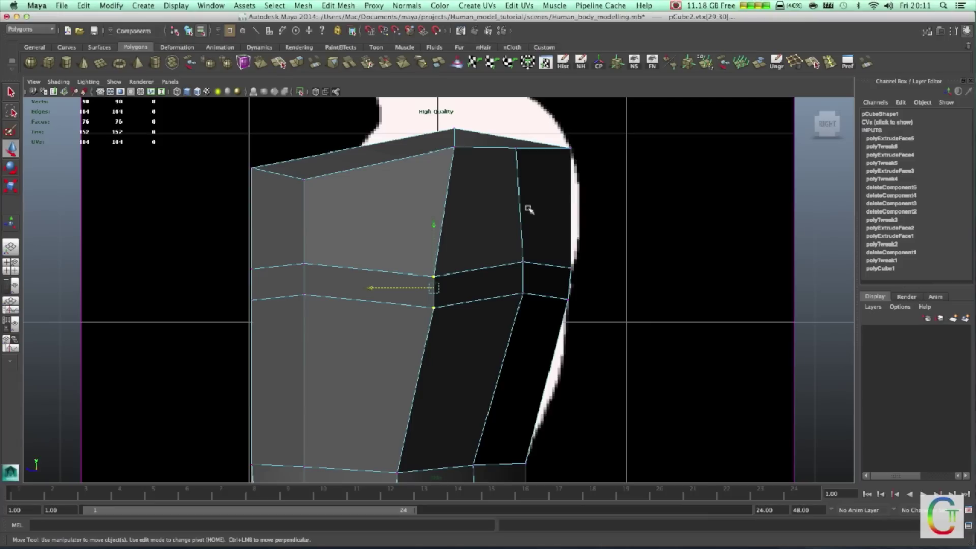
middle_drag(369, 289, 394, 293)
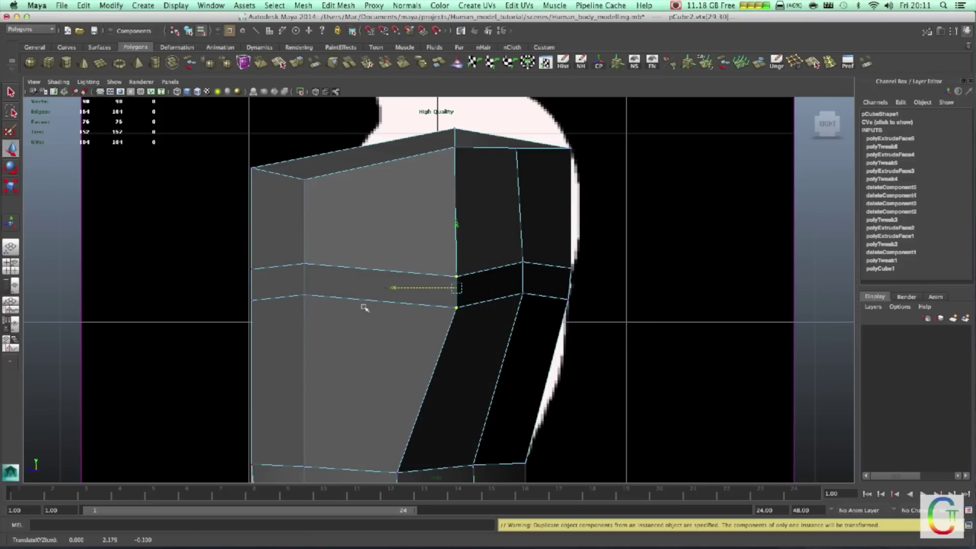
alt+middle_drag(366, 304, 438, 284)
drag(332, 154, 427, 213)
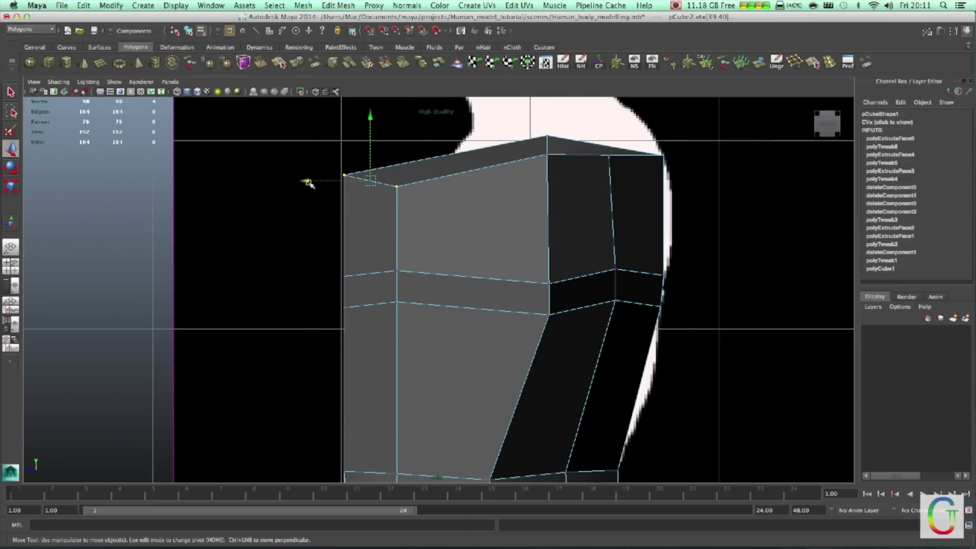
mouse_move(307, 183)
mouse_down()
mouse_move(379, 180)
mouse_move(396, 197)
mouse_up()
alt+middle_drag(436, 254, 377, 215)
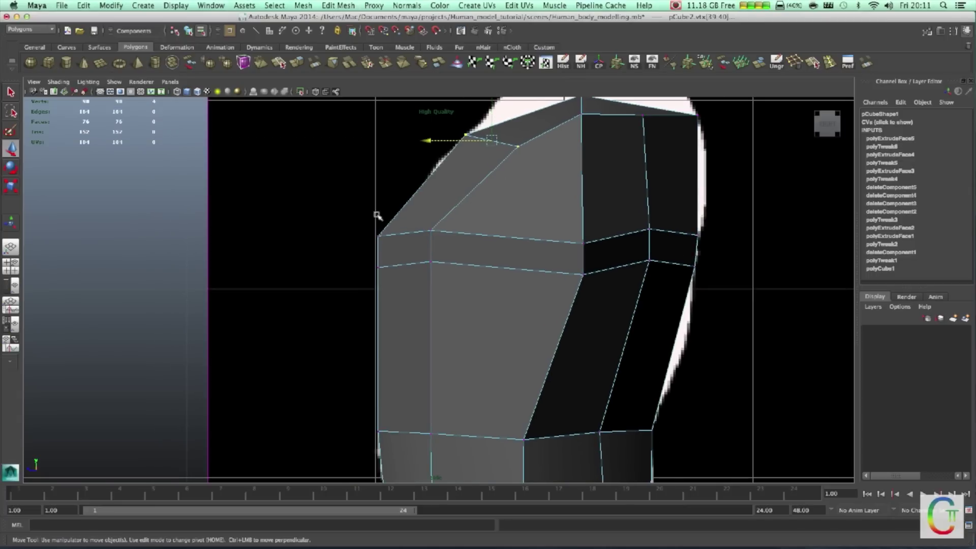
drag(447, 253, 443, 252)
mouse_move(345, 234)
mouse_down()
mouse_move(374, 229)
mouse_move(349, 233)
mouse_move(434, 285)
mouse_up()
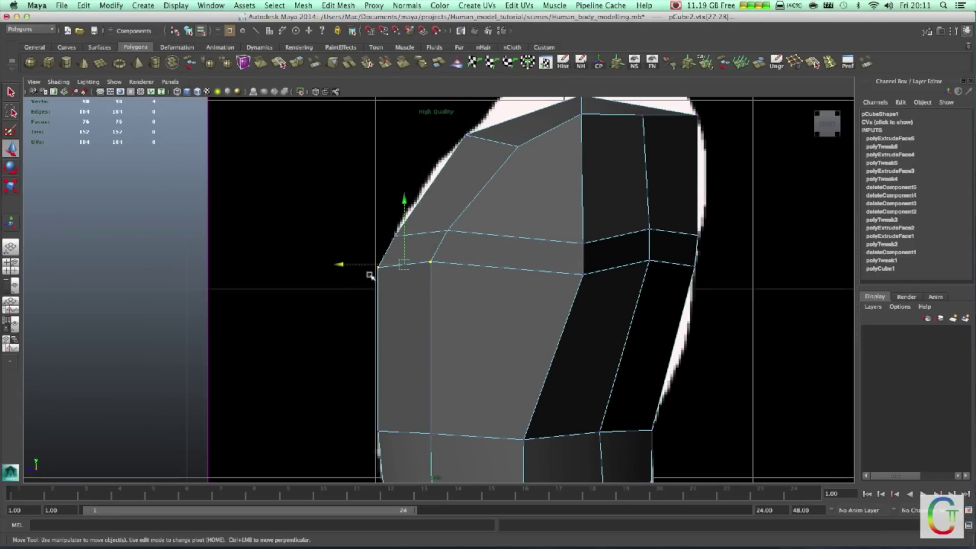
drag(342, 266, 351, 272)
Raise the waist vertex row and nudge its back, middle and front vertices onto the silhouette
scroll(382, 295, down, 5)
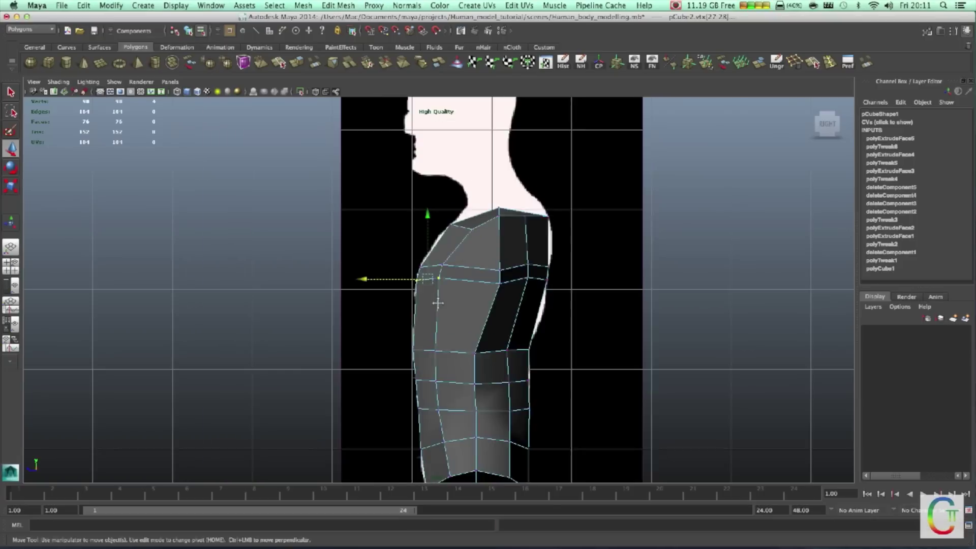
alt+middle_drag(513, 335, 515, 286)
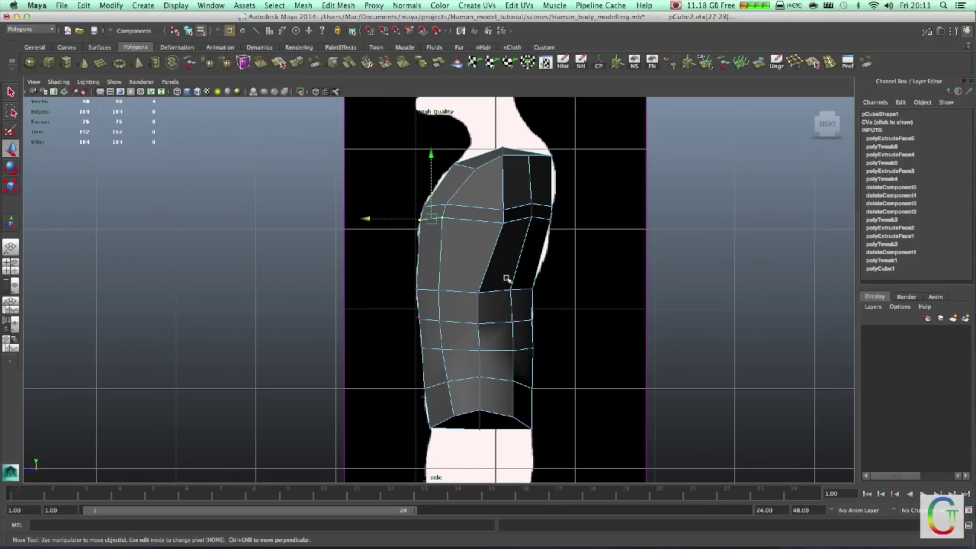
scroll(518, 274, down, 3)
scroll(523, 275, up, 2)
scroll(523, 280, up, 1)
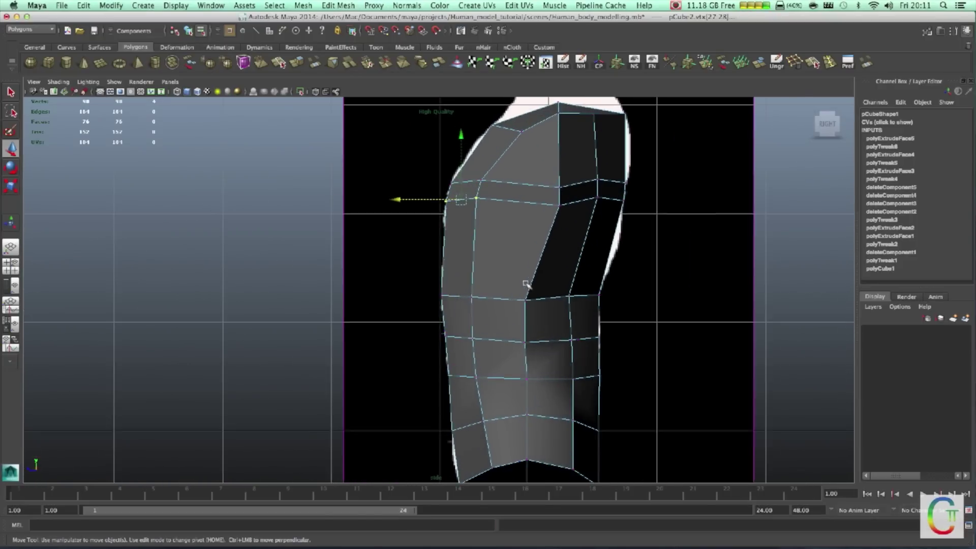
scroll(526, 283, up, 2)
alt+middle_drag(562, 303, 516, 340)
drag(349, 308, 691, 350)
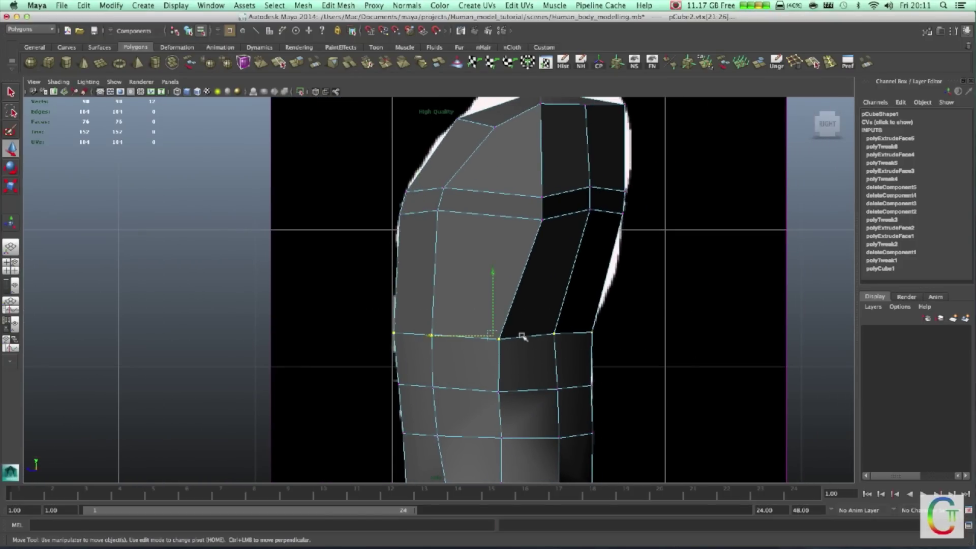
drag(495, 335, 501, 290)
click(596, 289)
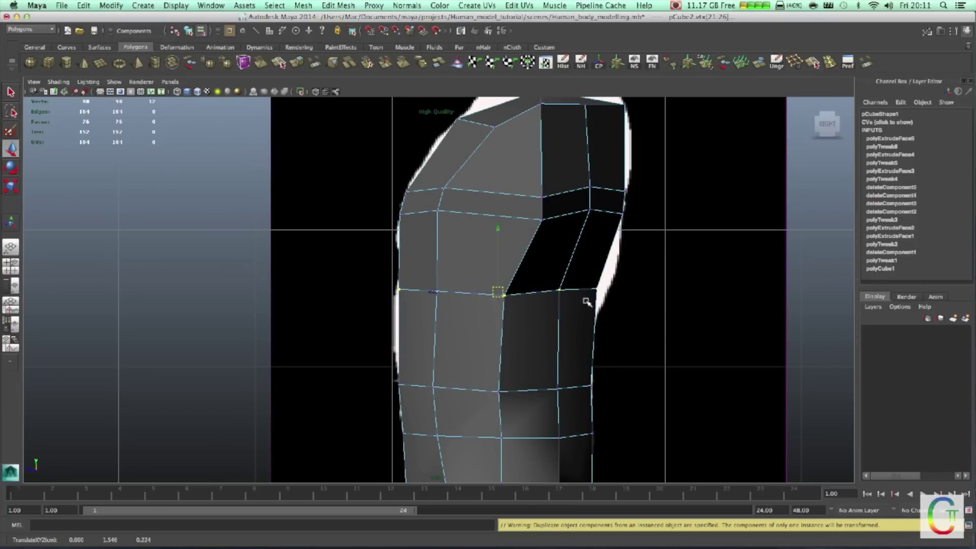
drag(537, 289, 544, 291)
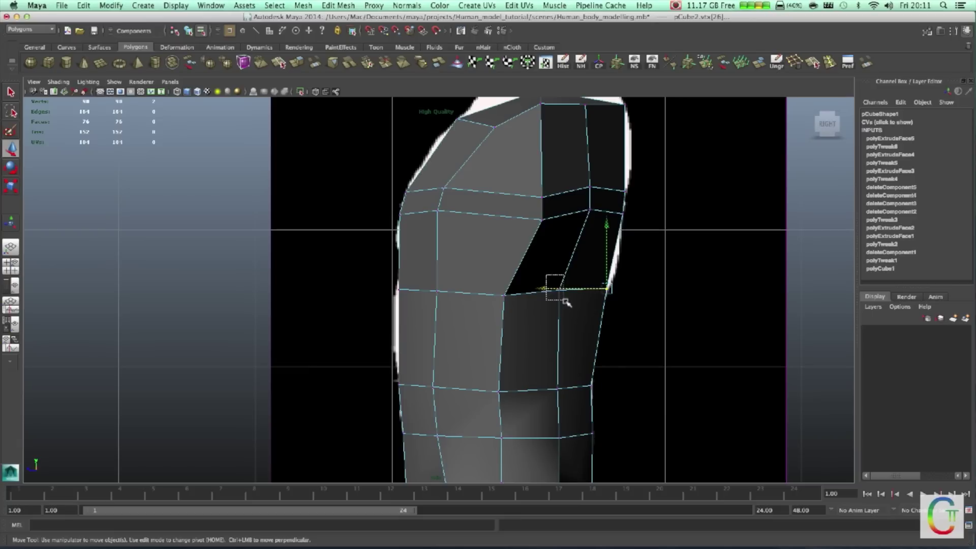
click(559, 289)
drag(492, 287, 499, 291)
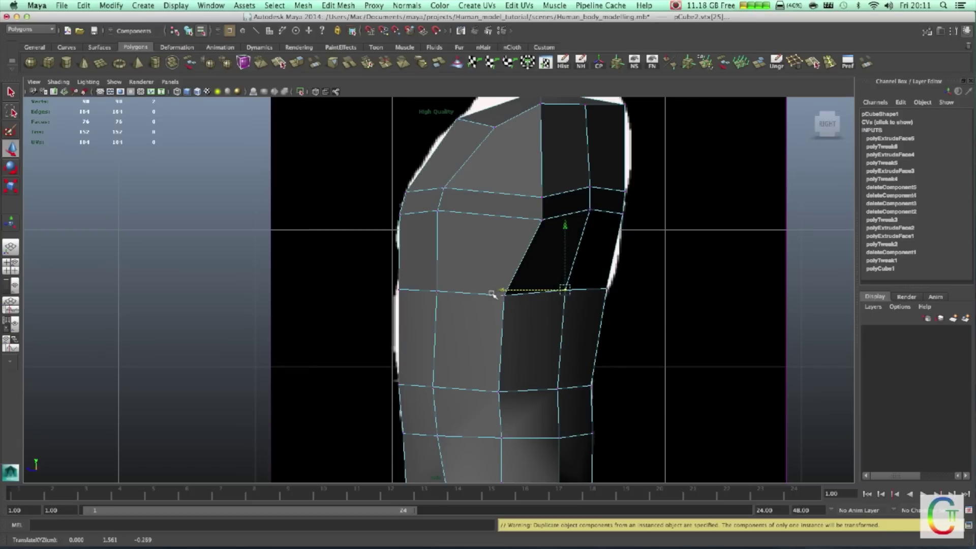
click(398, 288)
drag(334, 288, 334, 290)
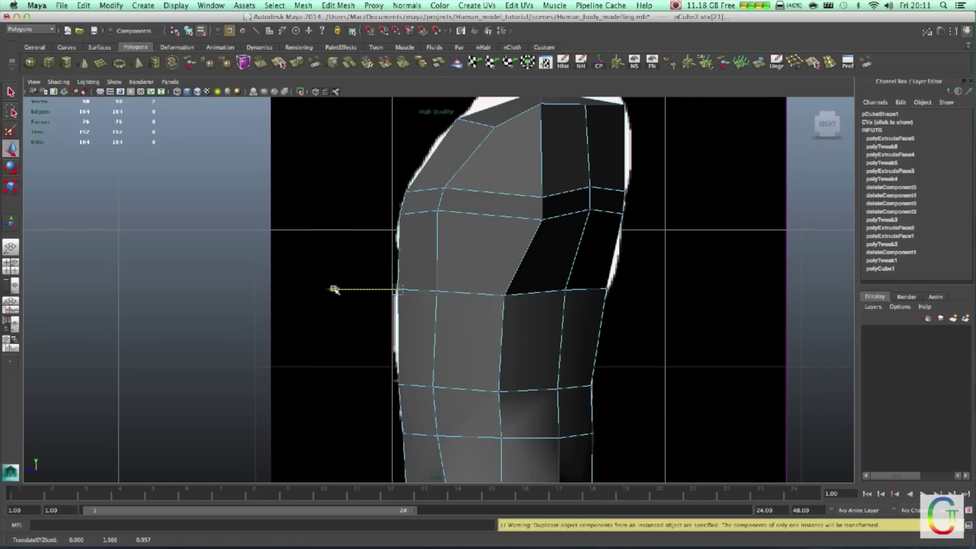
Raise the lower vertex row and nudge its middle vertices slightly back toward the hips
drag(339, 341, 656, 415)
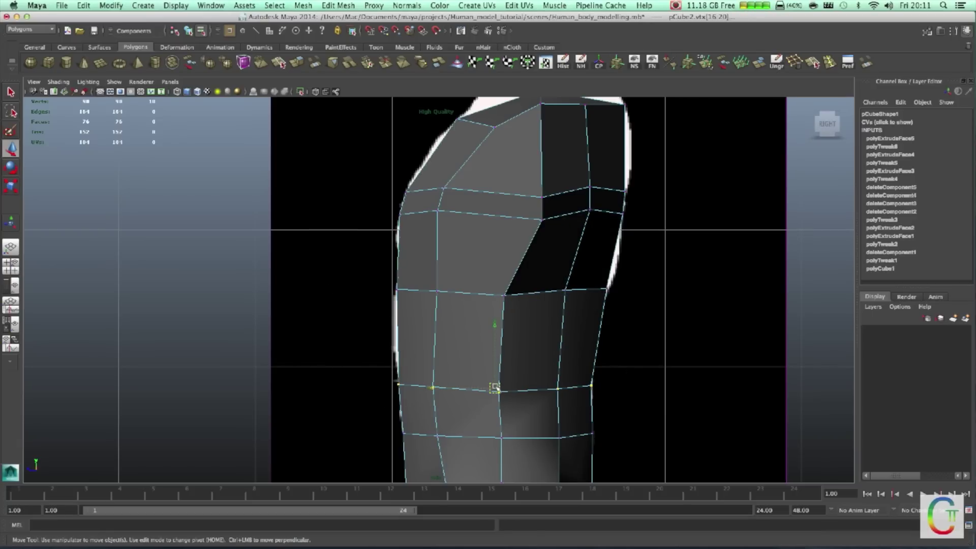
drag(494, 388, 492, 350)
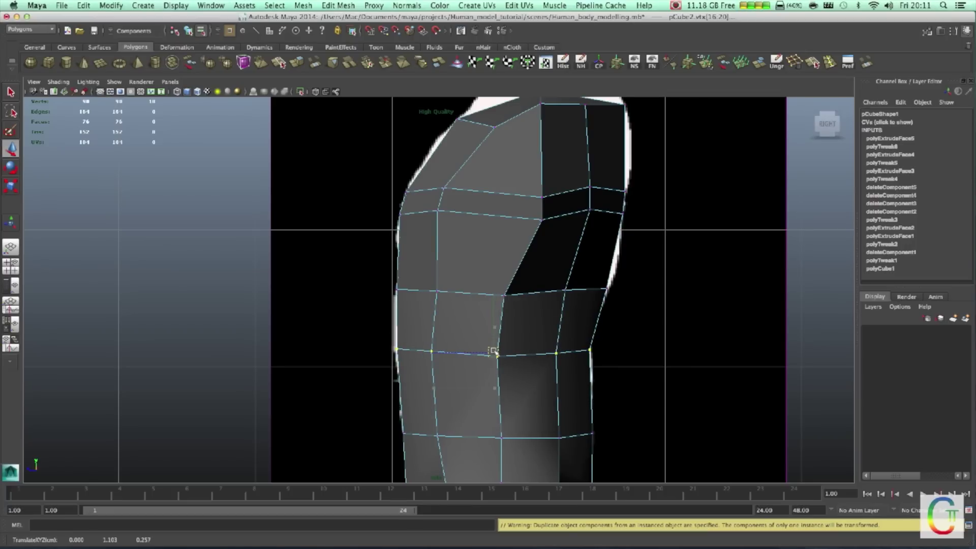
drag(478, 273, 514, 295)
click(500, 356)
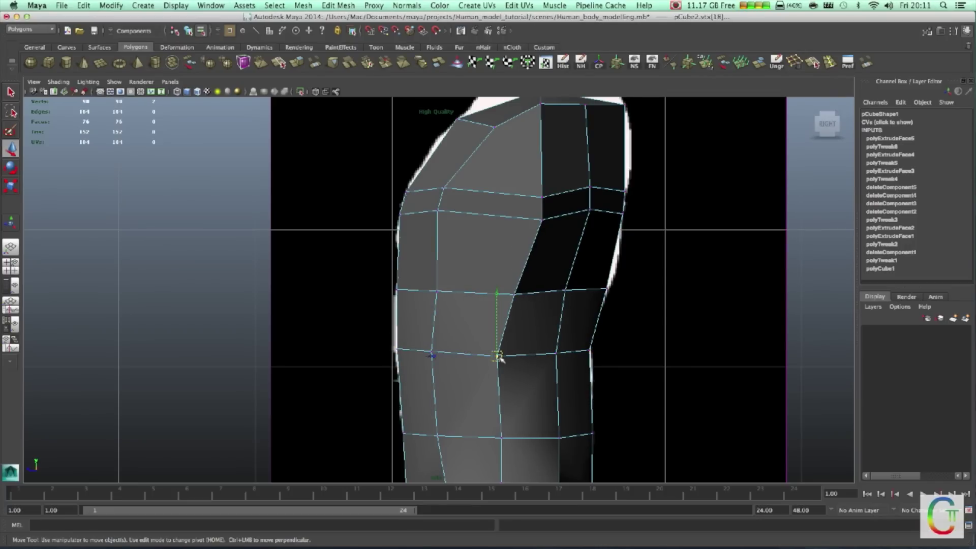
drag(500, 357, 506, 357)
alt+middle_drag(518, 362, 513, 234)
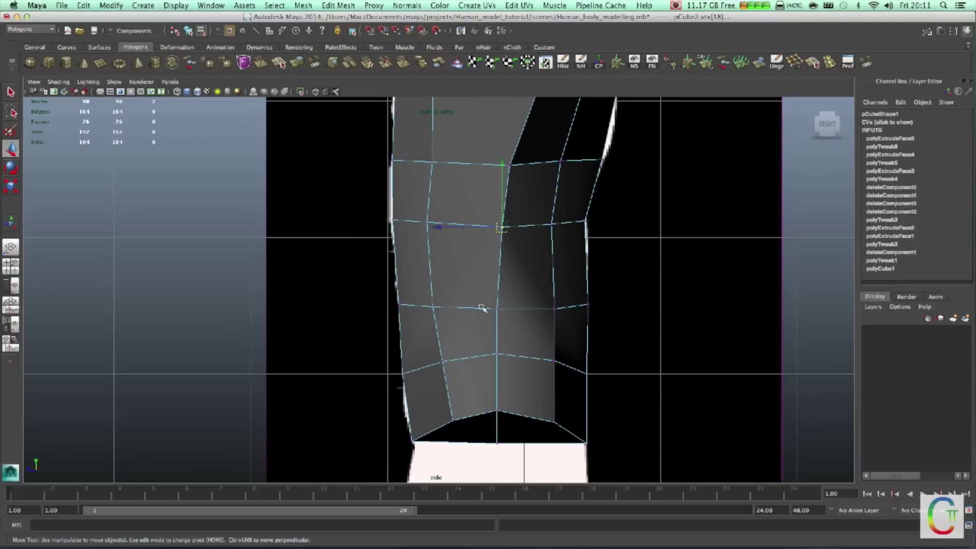
click(497, 308)
drag(498, 308, 503, 308)
click(497, 354)
drag(496, 355, 501, 356)
click(498, 410)
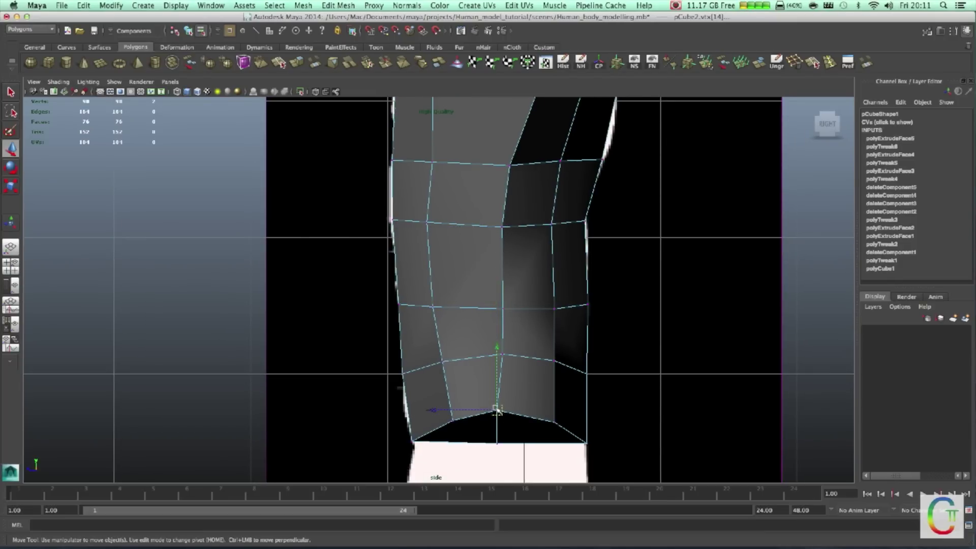
Maximise the front view on its own and zoom in closely on the torso mesh
key(space)
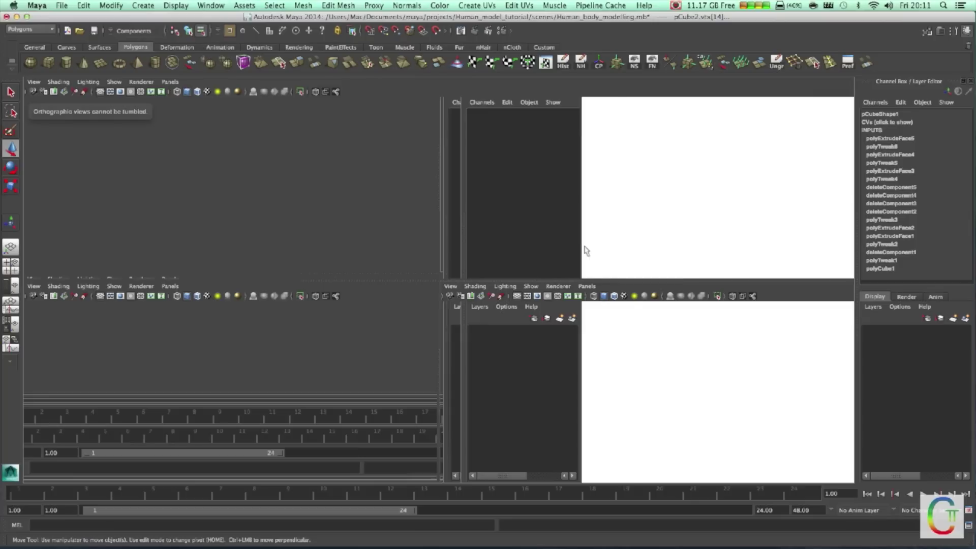
key(space)
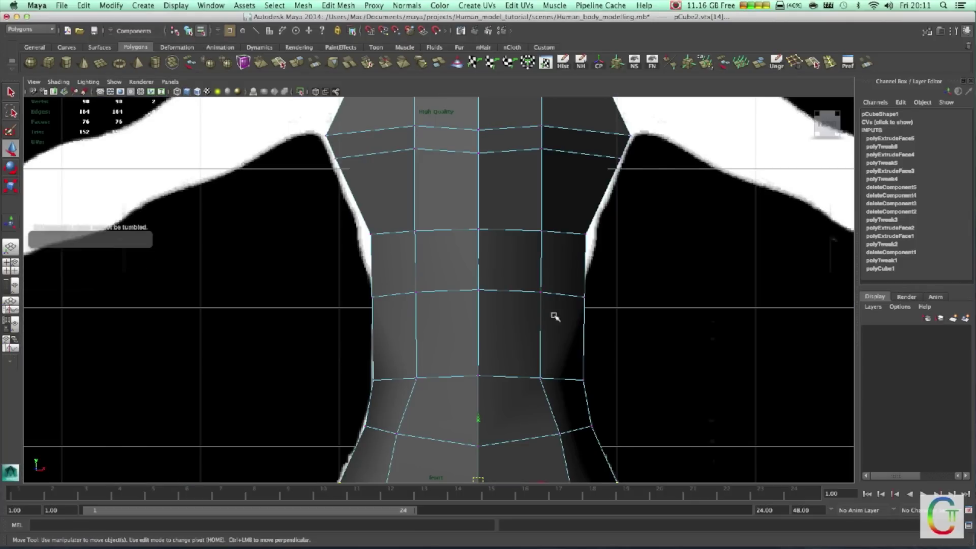
scroll(543, 341, down, 5)
scroll(536, 369, down, 1)
scroll(537, 370, up, 1)
scroll(537, 370, down, 4)
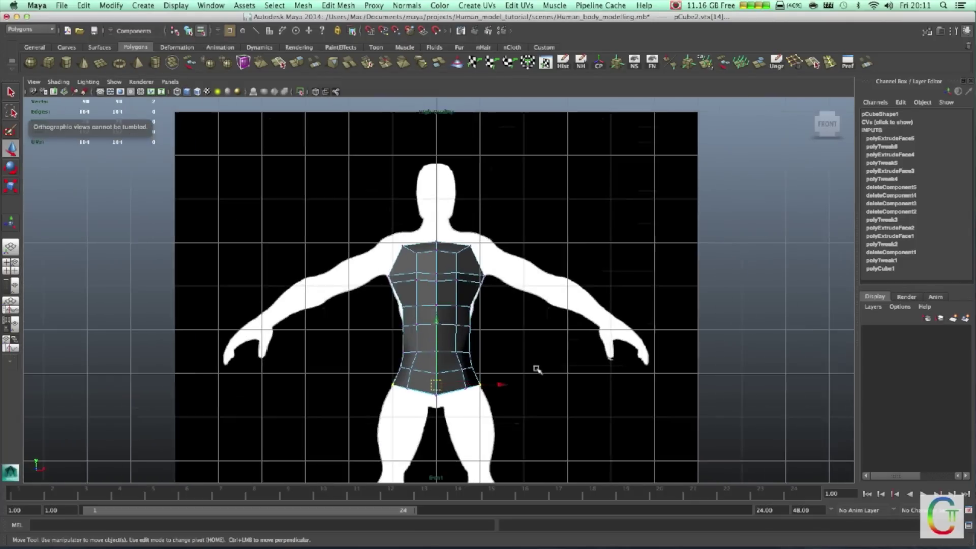
scroll(538, 369, up, 2)
scroll(537, 370, up, 1)
scroll(537, 369, up, 1)
scroll(534, 366, up, 1)
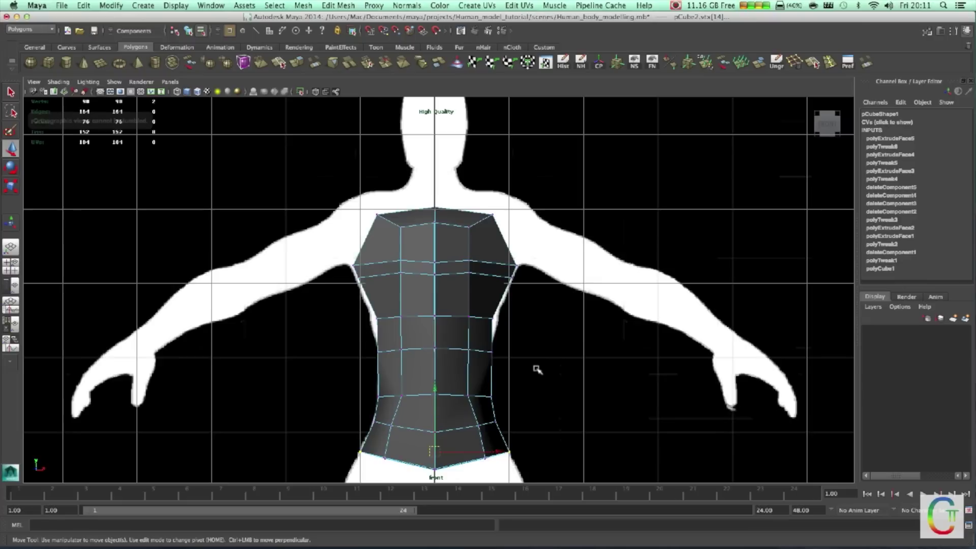
scroll(531, 356, up, 2)
Pull the shoulder vertices up and outward to the front silhouette's shoulder line
click(483, 199)
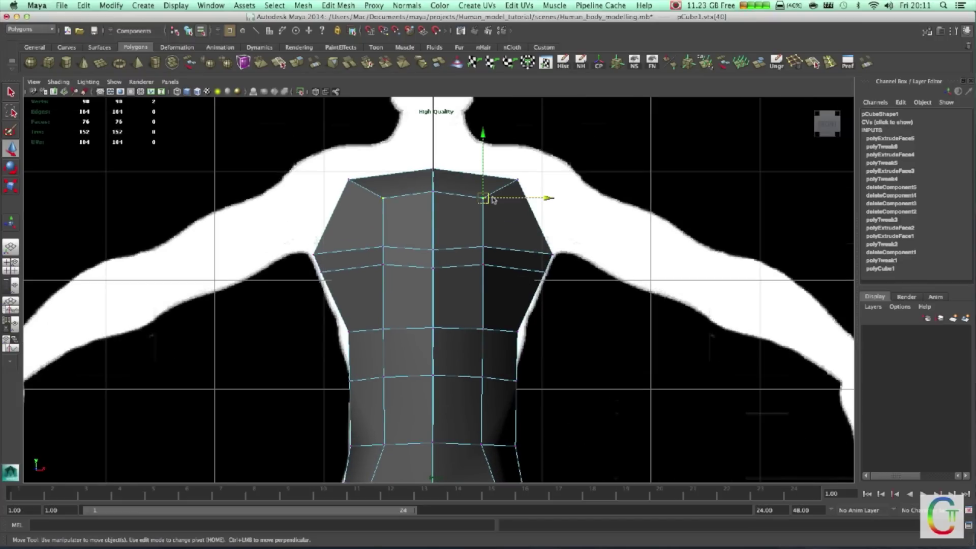
drag(483, 198, 501, 192)
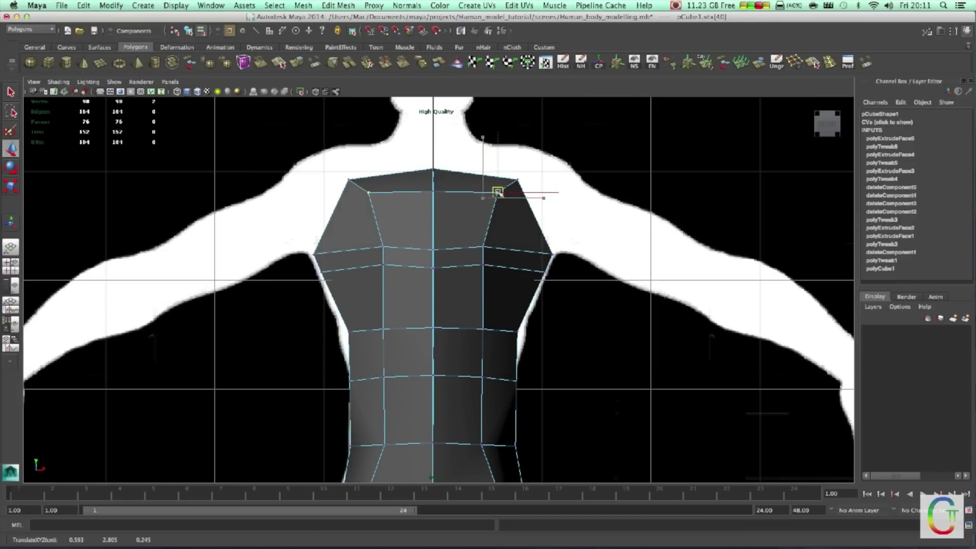
drag(485, 247, 517, 240)
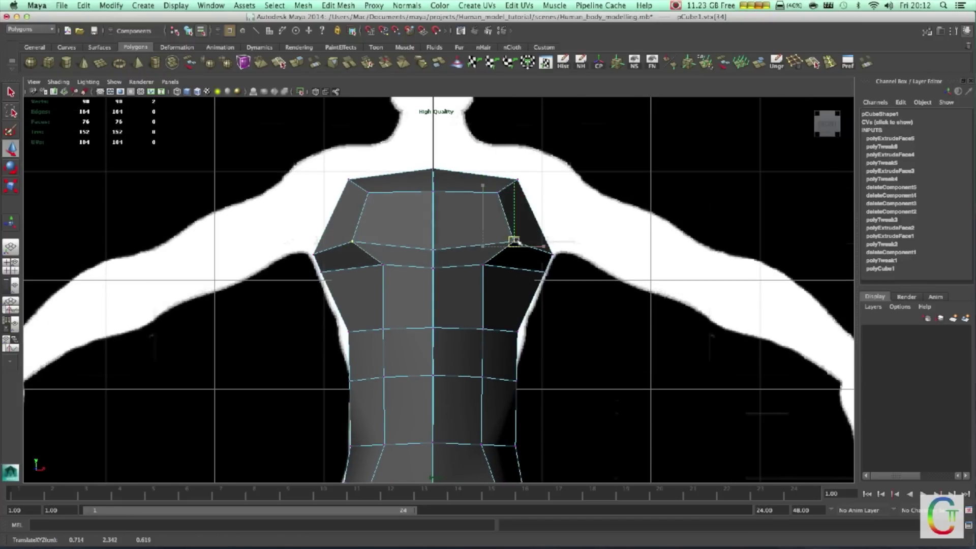
click(486, 266)
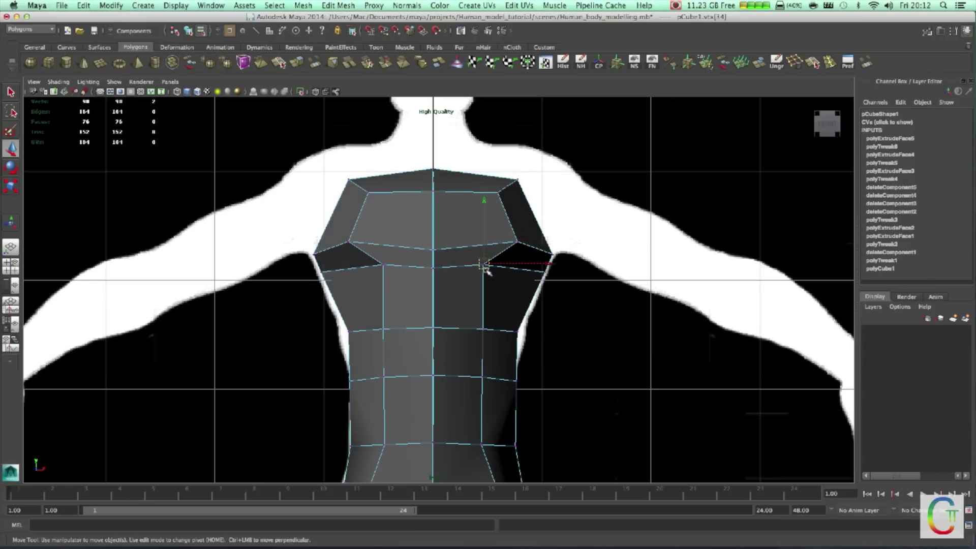
drag(486, 266, 506, 270)
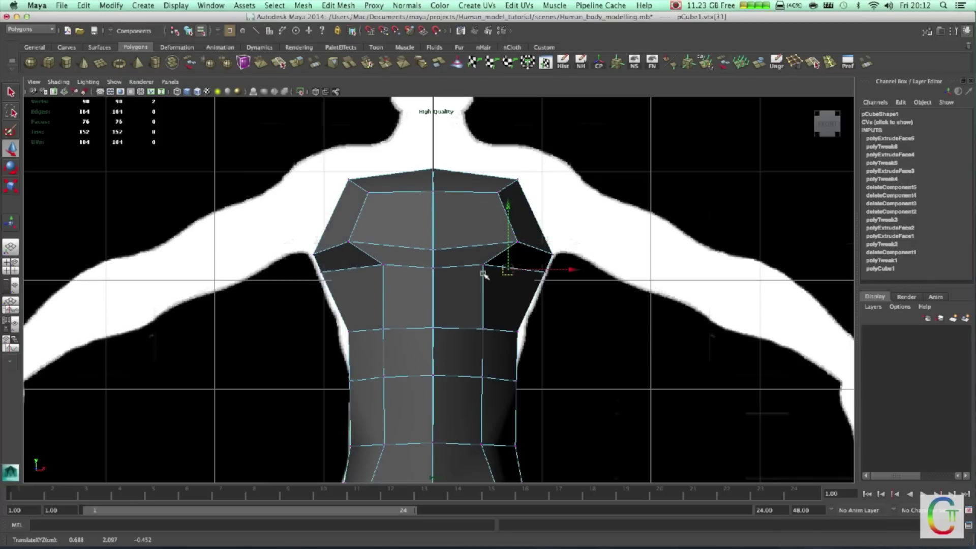
click(483, 272)
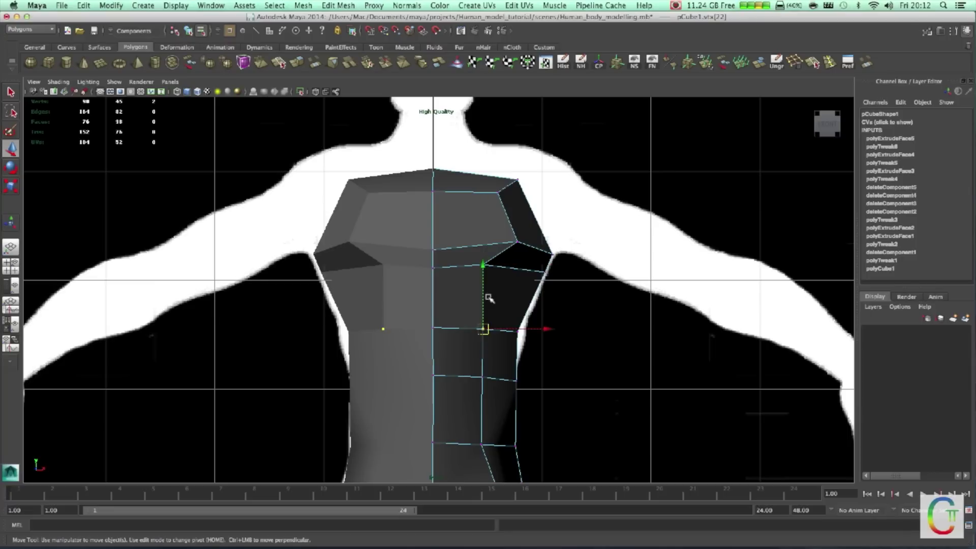
click(597, 313)
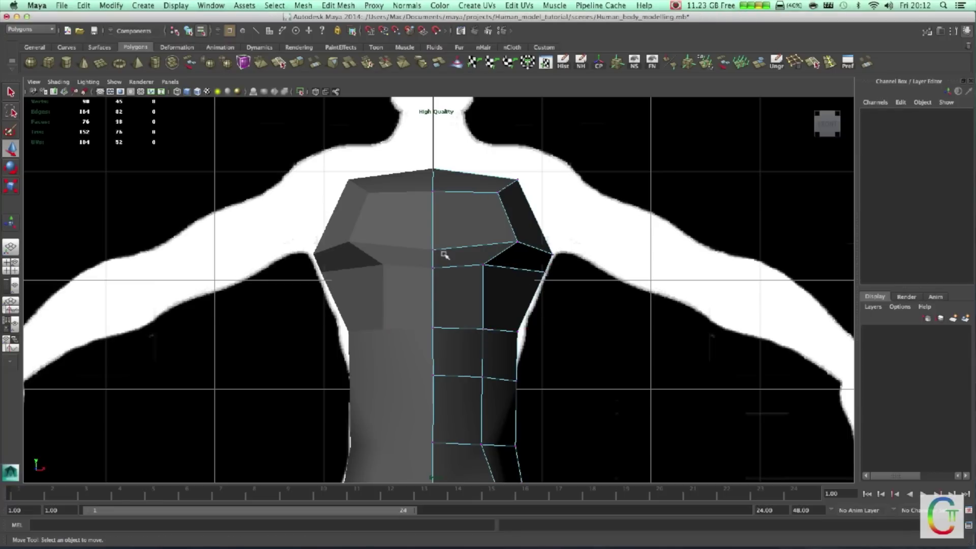
Push the chest-side vertices near the armpit outward to meet the silhouette edge
click(482, 265)
drag(482, 265, 509, 270)
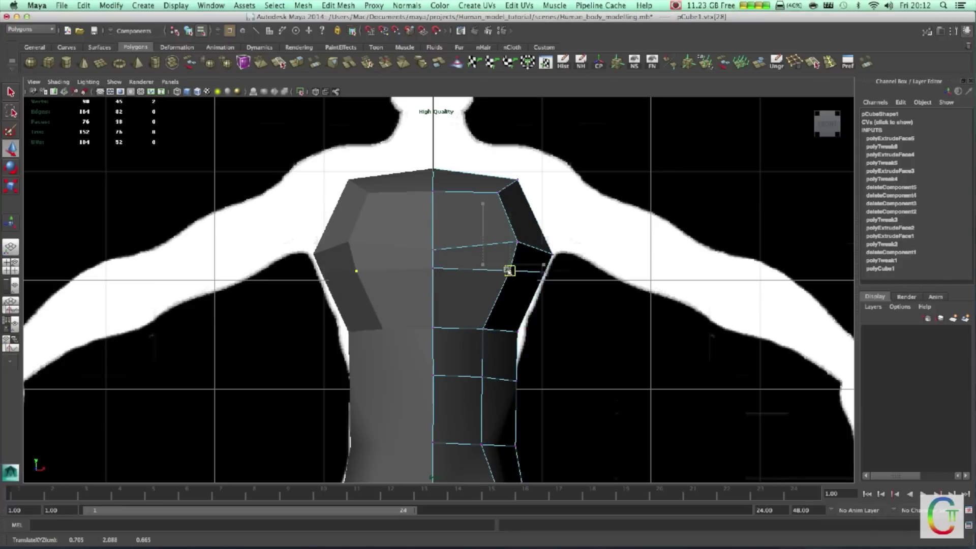
mouse_move(567, 300)
mouse_down()
mouse_move(544, 274)
mouse_move(565, 268)
mouse_move(556, 253)
mouse_up()
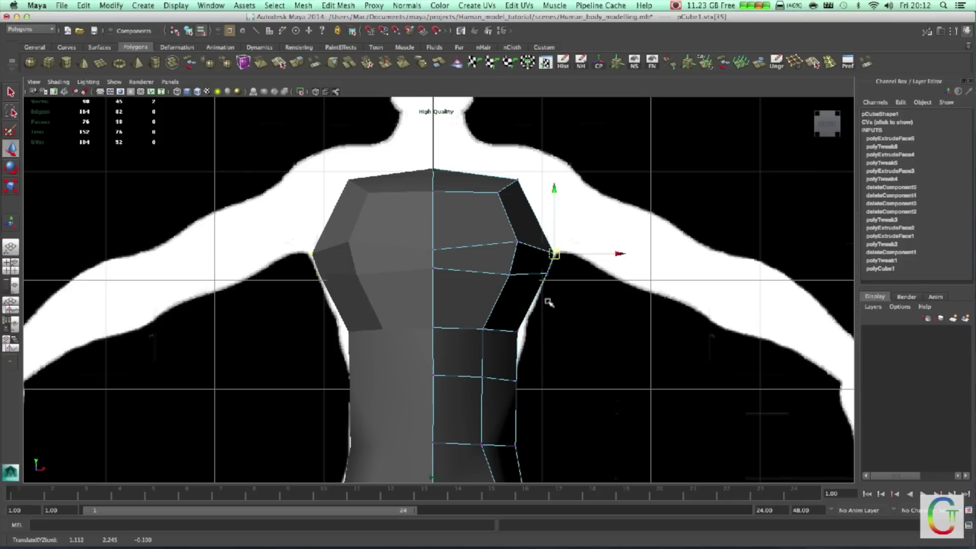
click(512, 330)
drag(512, 331, 524, 335)
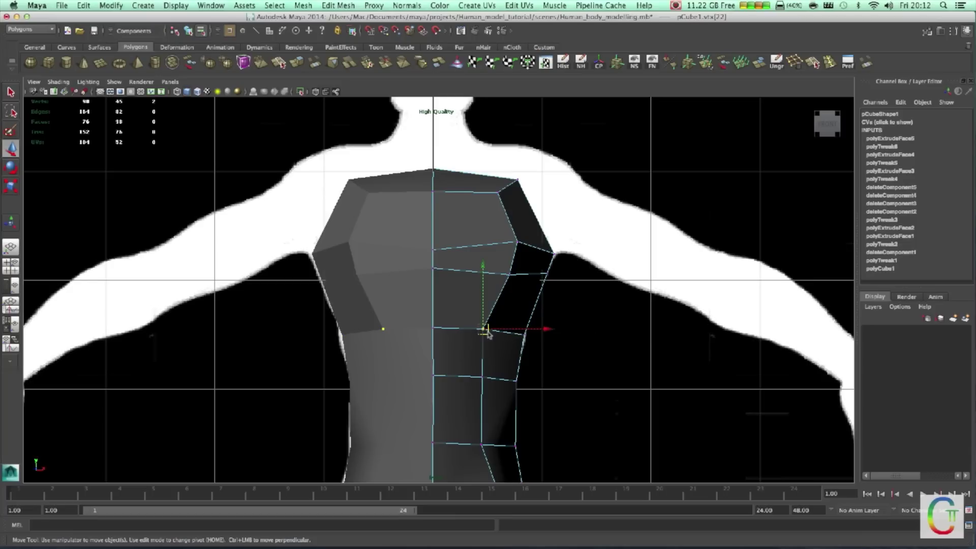
drag(487, 332, 499, 330)
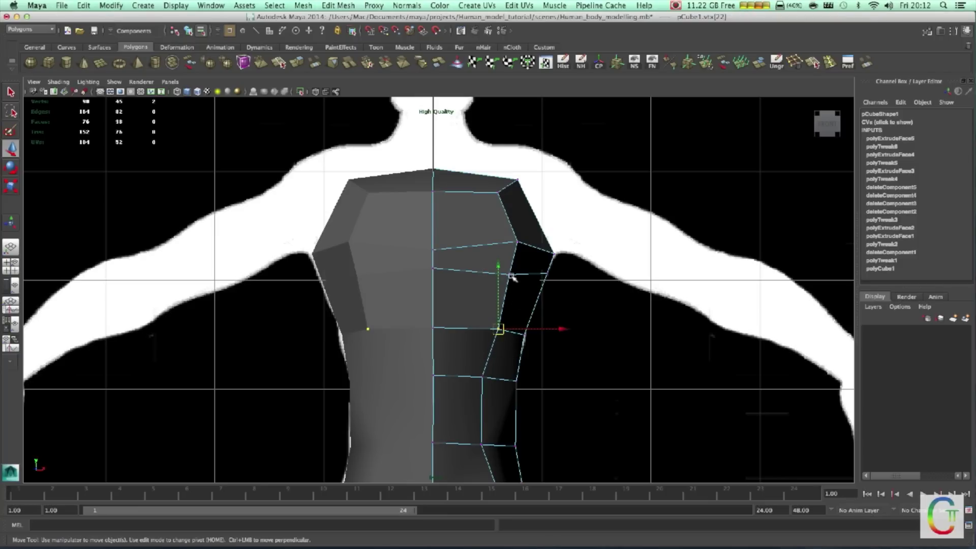
drag(510, 276, 518, 279)
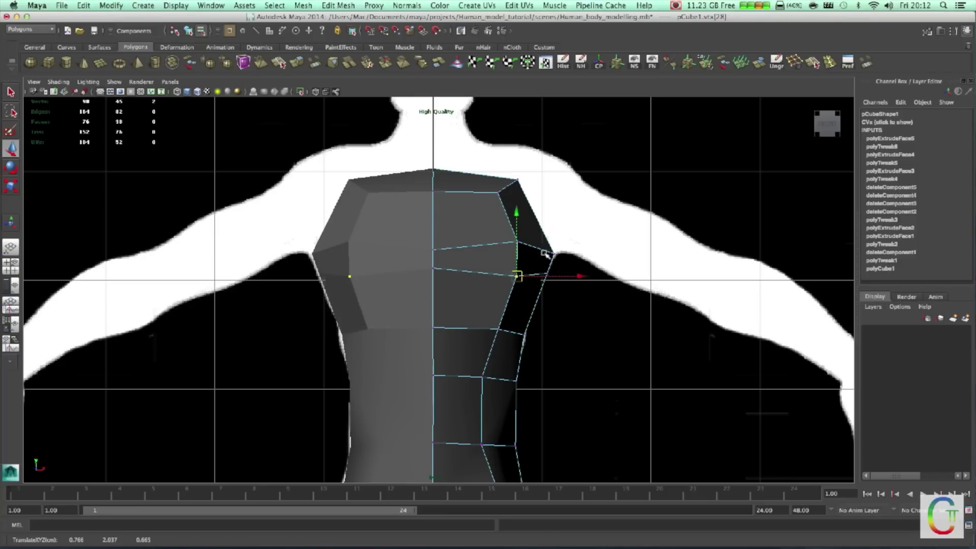
key(q)
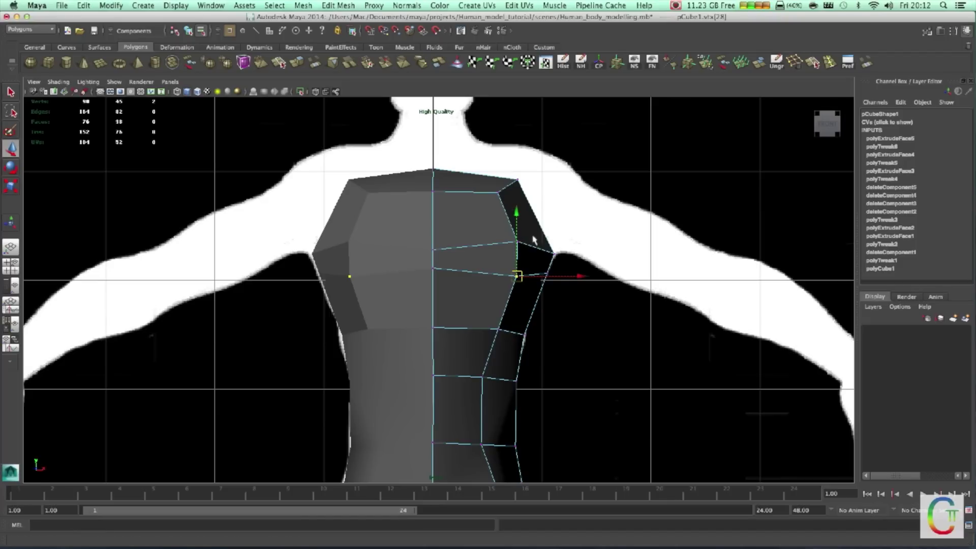
click(518, 242)
key(w)
drag(518, 243, 522, 257)
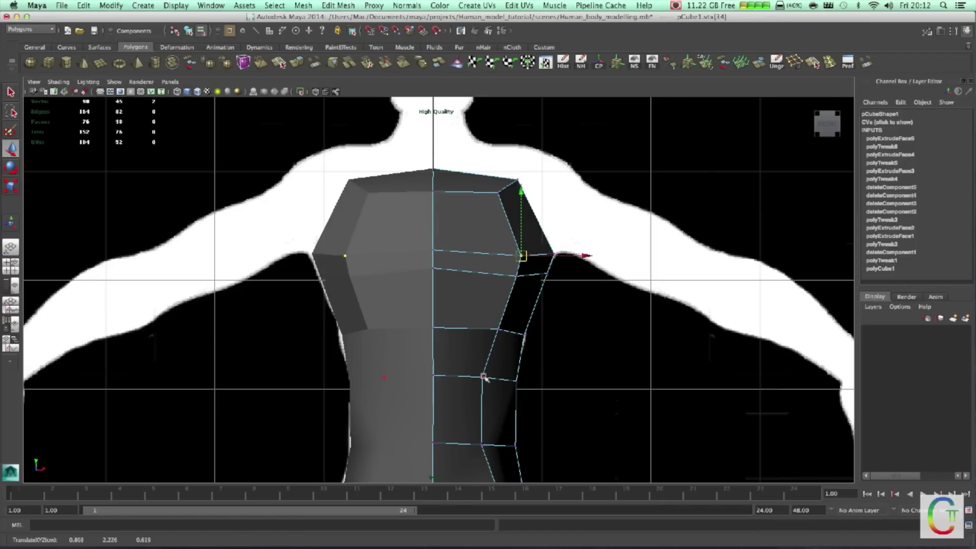
Move the waist and lower-waist side vertices outward to follow the front outline
alt+drag(484, 377, 483, 377)
alt+middle_drag(483, 377, 485, 299)
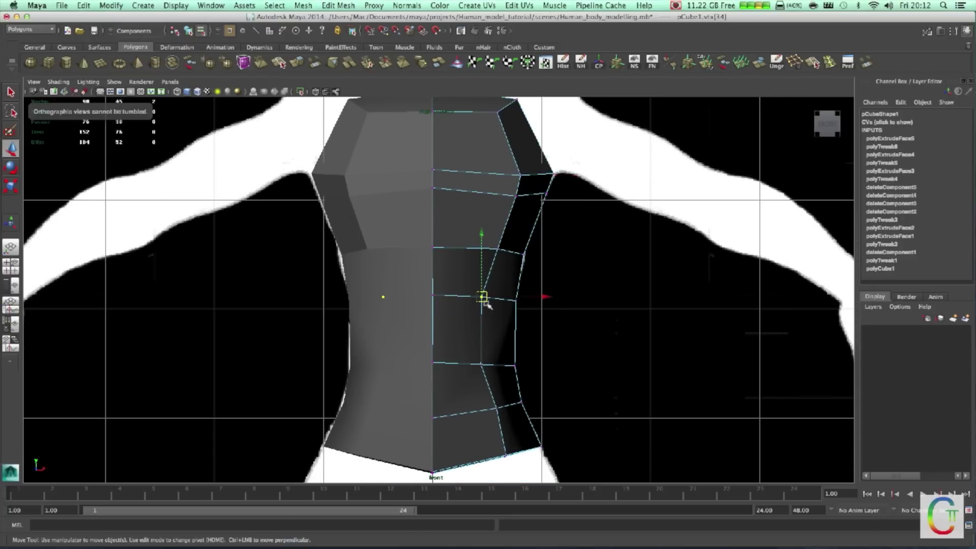
click(483, 297)
drag(482, 297, 494, 297)
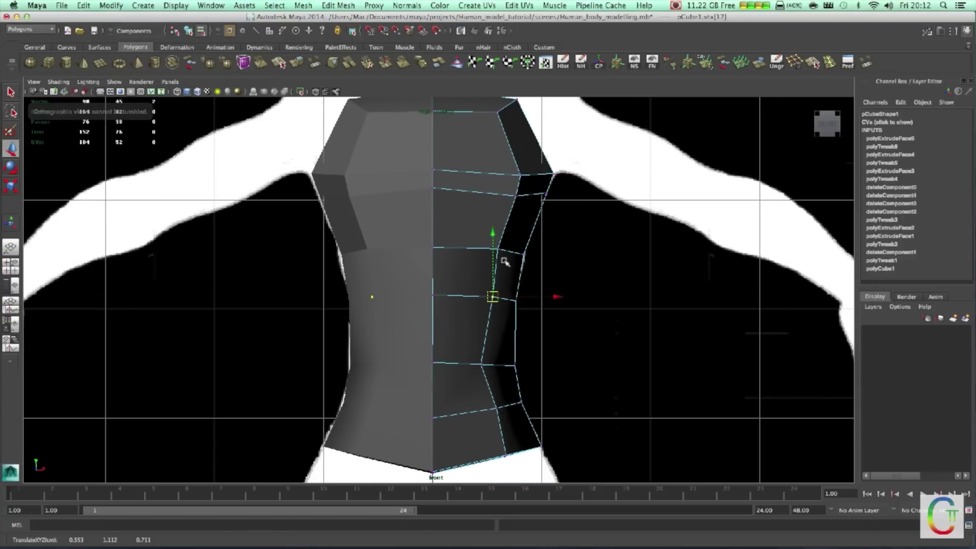
click(494, 248)
drag(494, 248, 503, 249)
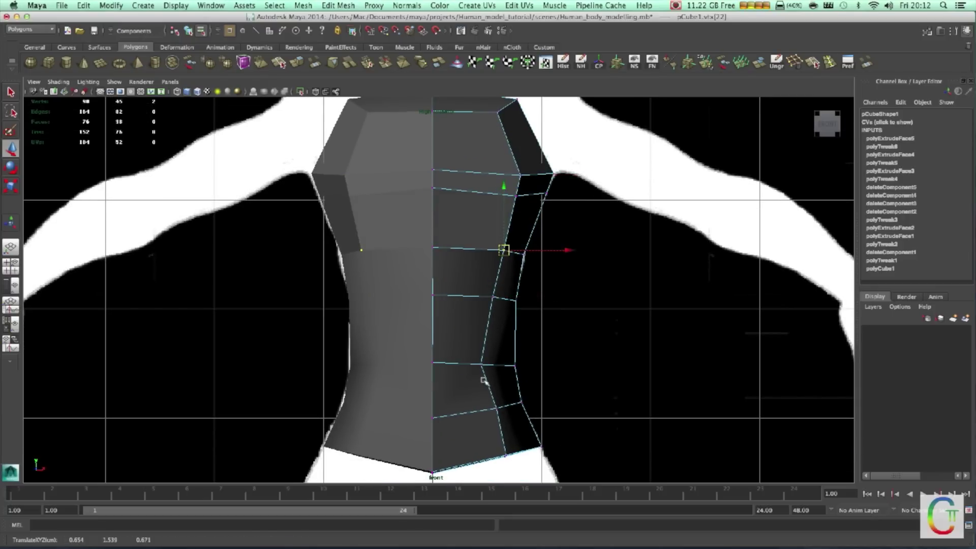
click(483, 363)
drag(483, 364, 496, 366)
In the maximized perspective view, pull a torso-top vertex left and down
key(space)
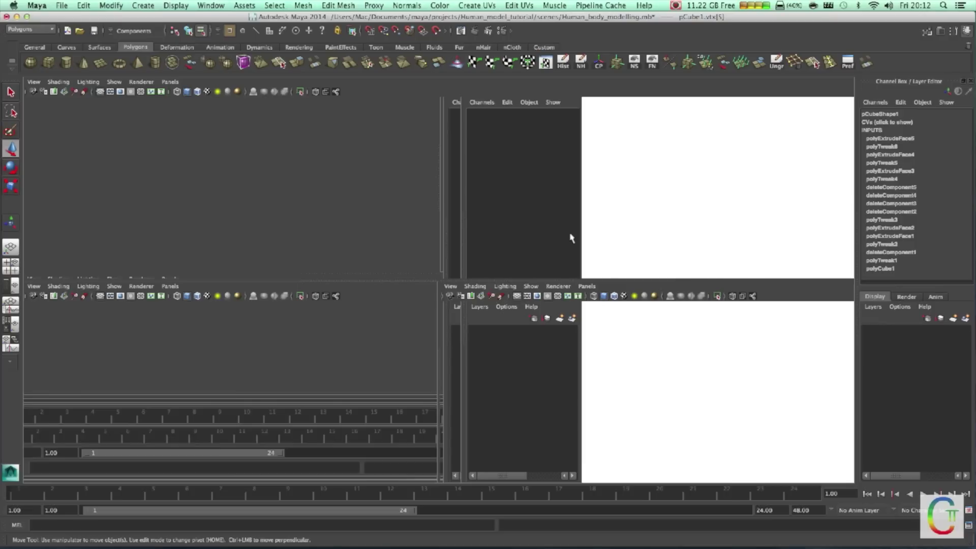
key(space)
mouse_move(520, 221)
alt+mouse_down()
mouse_move(437, 295)
mouse_move(485, 329)
alt+mouse_up()
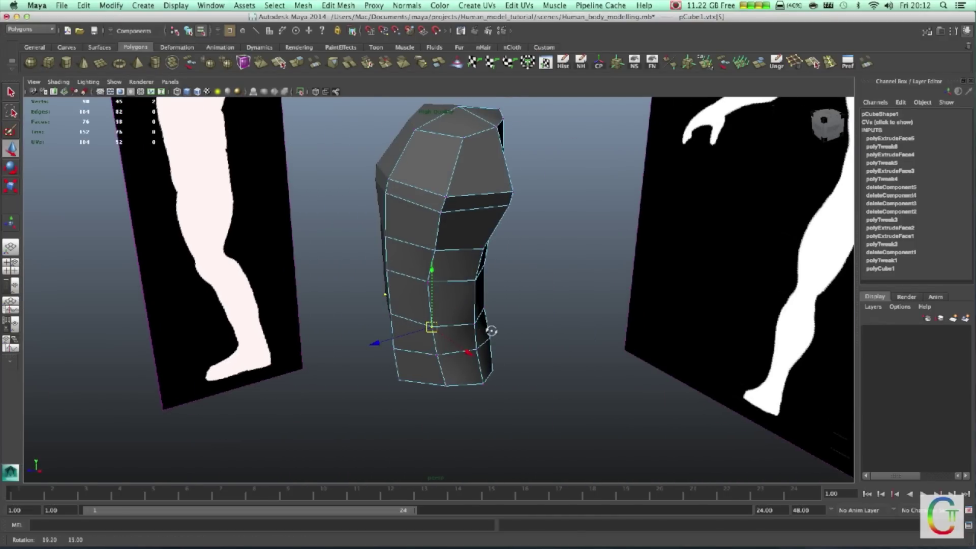
mouse_move(491, 330)
alt+mouse_down()
mouse_move(526, 329)
mouse_move(434, 399)
alt+mouse_up()
click(436, 399)
scroll(432, 398, down, 2)
scroll(433, 401, up, 5)
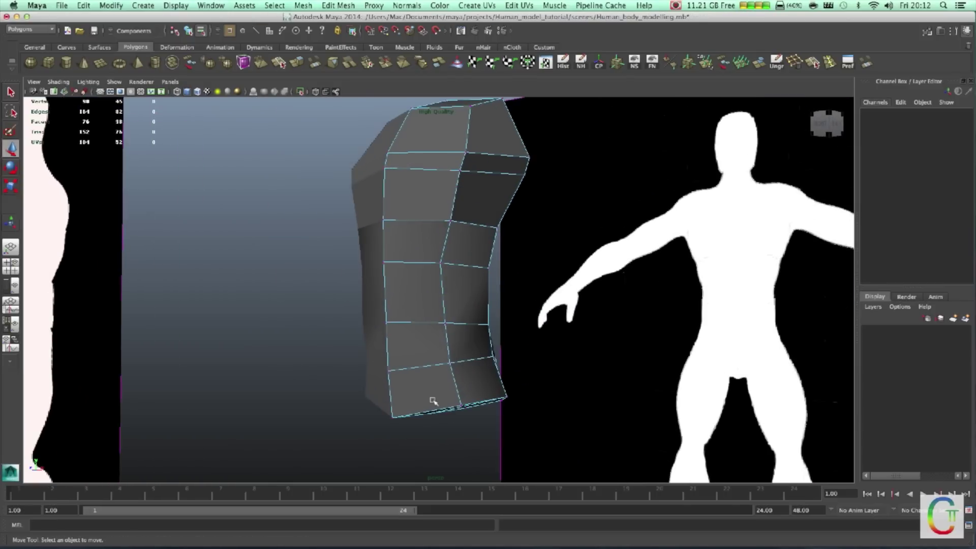
mouse_move(404, 382)
alt+mouse_down()
mouse_move(374, 364)
mouse_move(408, 342)
mouse_move(386, 388)
mouse_move(277, 385)
mouse_move(297, 418)
mouse_move(354, 427)
alt+mouse_up()
click(397, 298)
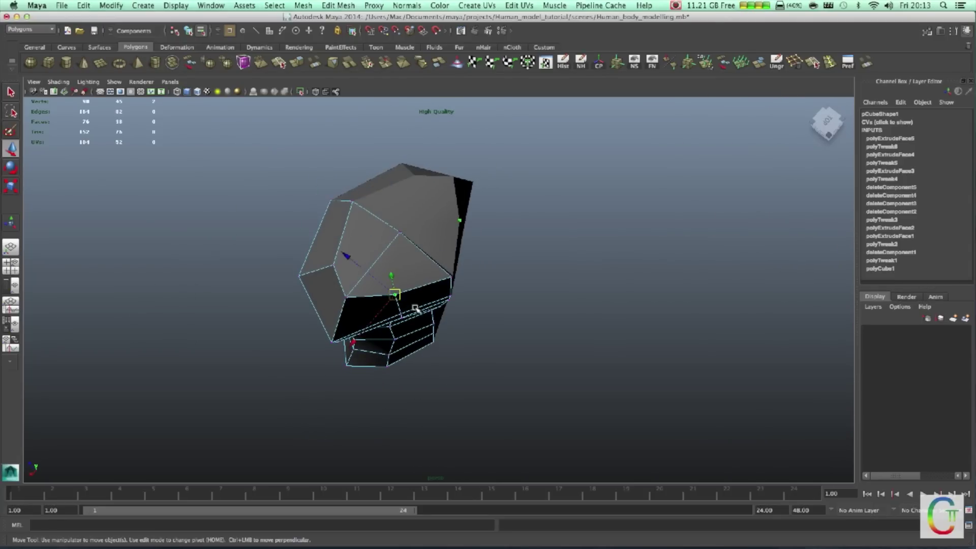
mouse_move(397, 298)
alt+mouse_down()
mouse_move(469, 332)
mouse_move(494, 376)
mouse_move(376, 297)
mouse_move(264, 292)
mouse_move(428, 299)
mouse_move(360, 161)
alt+mouse_up()
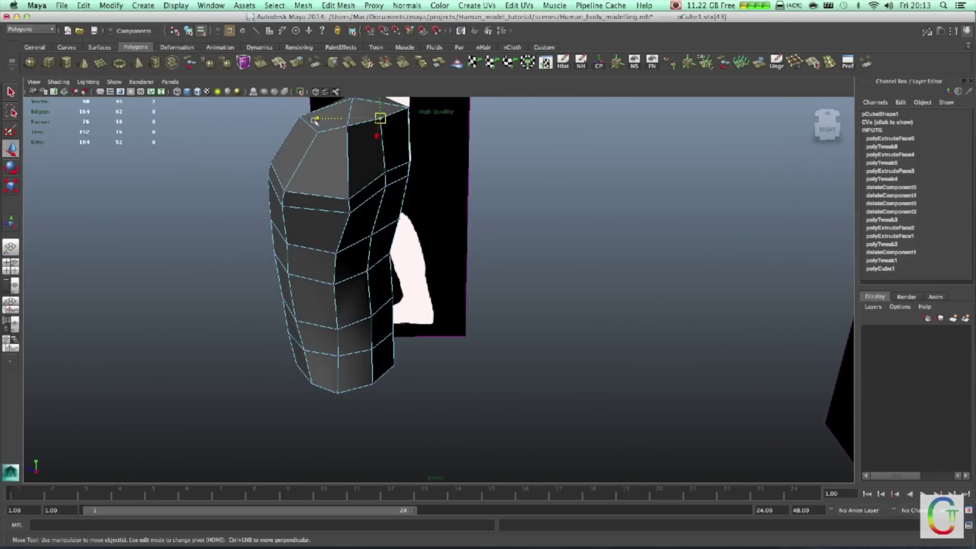
mouse_move(317, 122)
alt+mouse_down()
mouse_move(388, 246)
mouse_move(379, 155)
alt+mouse_up()
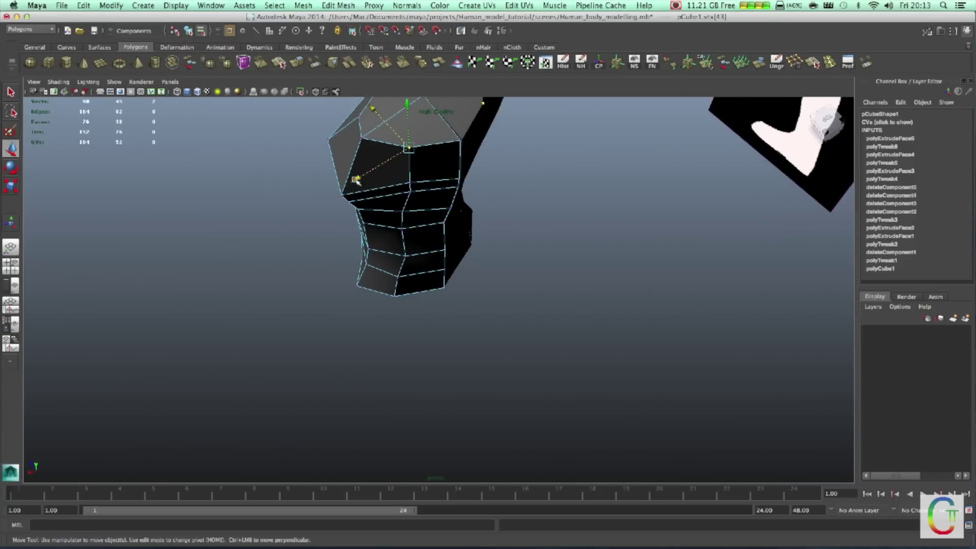
middle_drag(356, 179, 348, 185)
Lower a vertex at the front of the torso top down the chest front
click(412, 186)
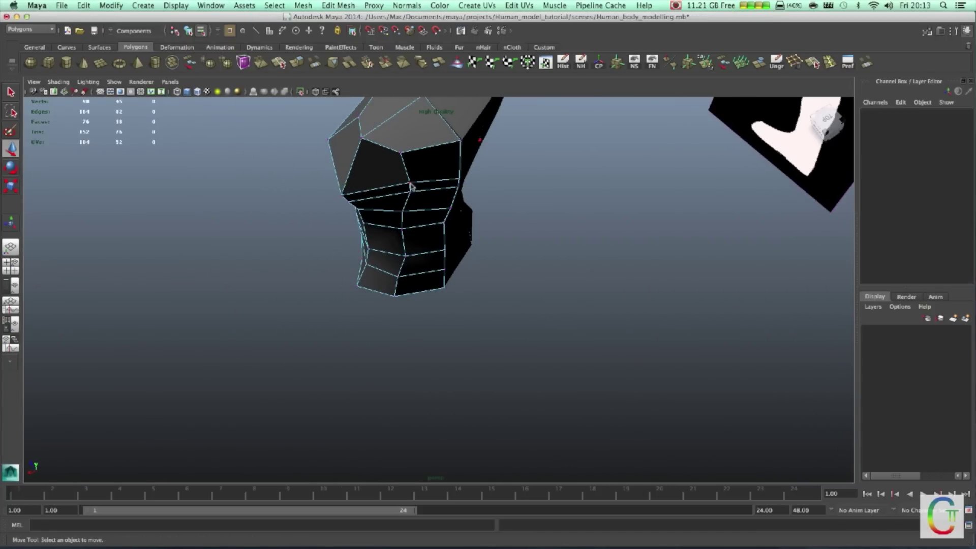
click(412, 186)
alt+drag(411, 186, 359, 219)
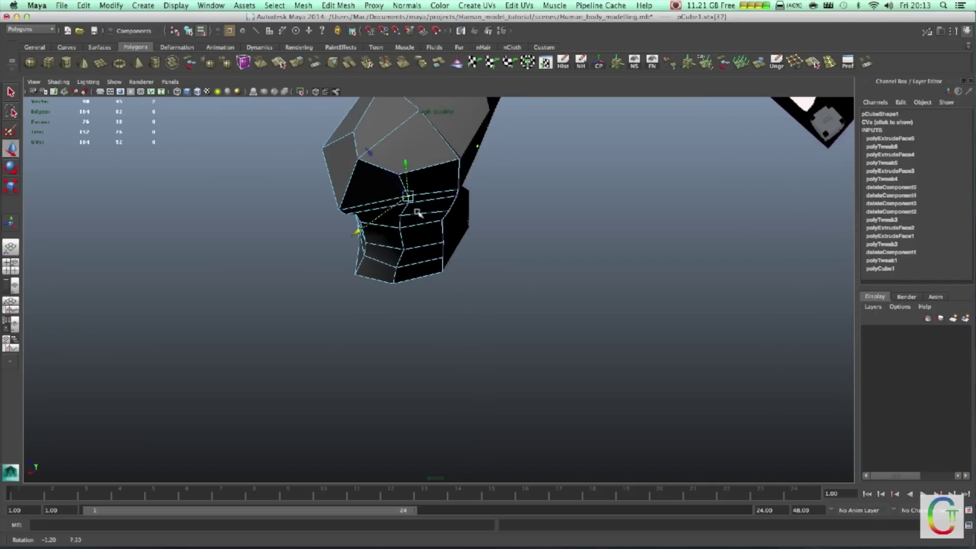
middle_drag(360, 218, 357, 231)
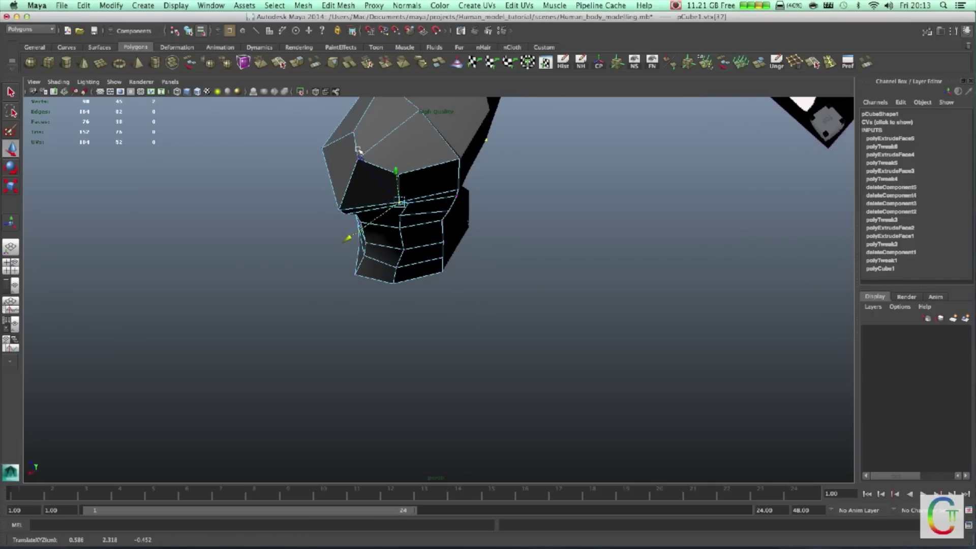
mouse_move(454, 254)
alt+mouse_down()
mouse_move(503, 191)
mouse_move(553, 230)
mouse_move(610, 224)
alt+mouse_up()
Push the upper vertices on the torso's outer side right to meet the front silhouette
key(space)
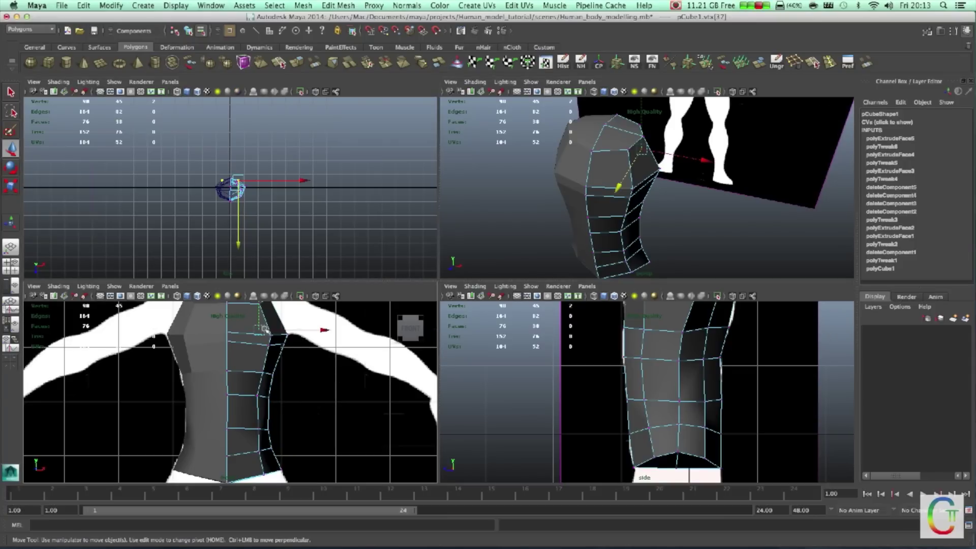
drag(259, 329, 272, 334)
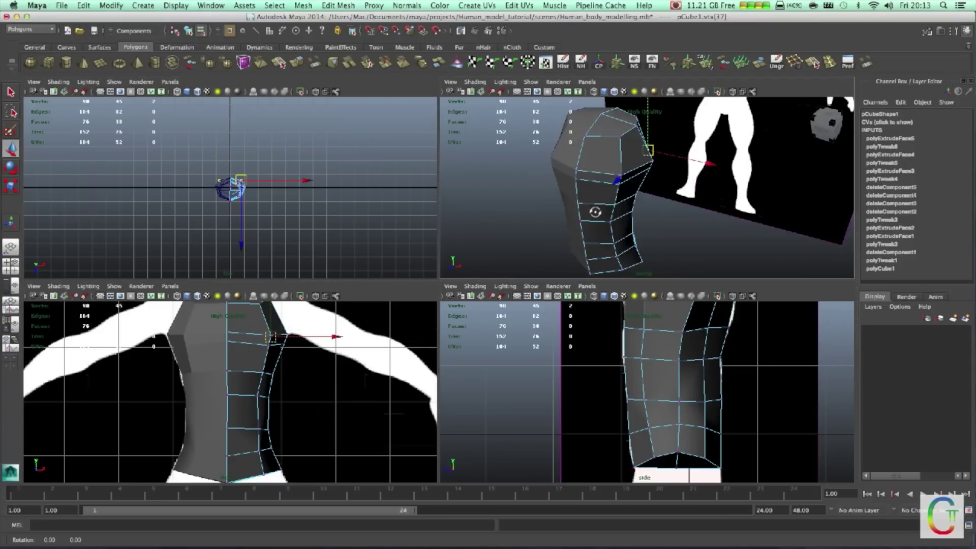
alt+drag(609, 203, 737, 214)
alt+middle_drag(806, 249, 704, 243)
alt+drag(704, 242, 671, 194)
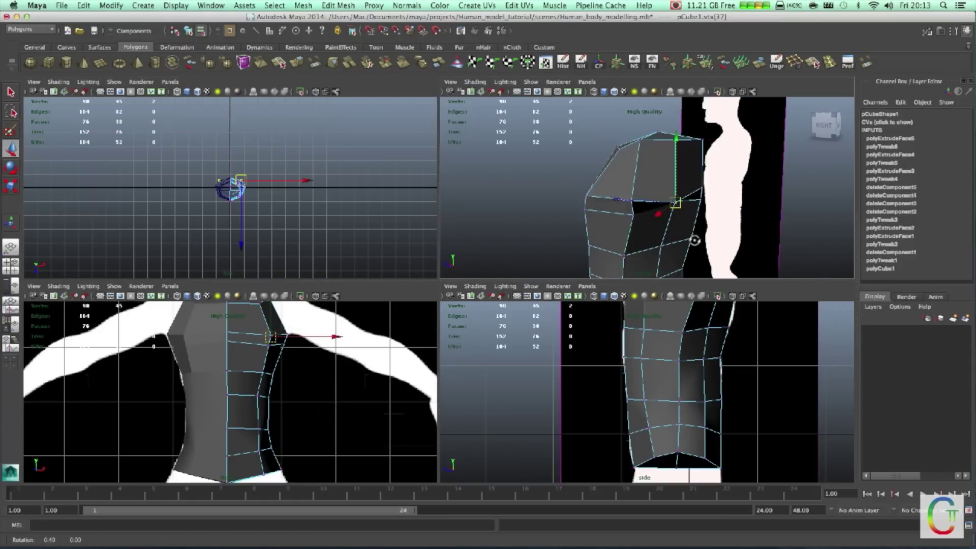
click(666, 192)
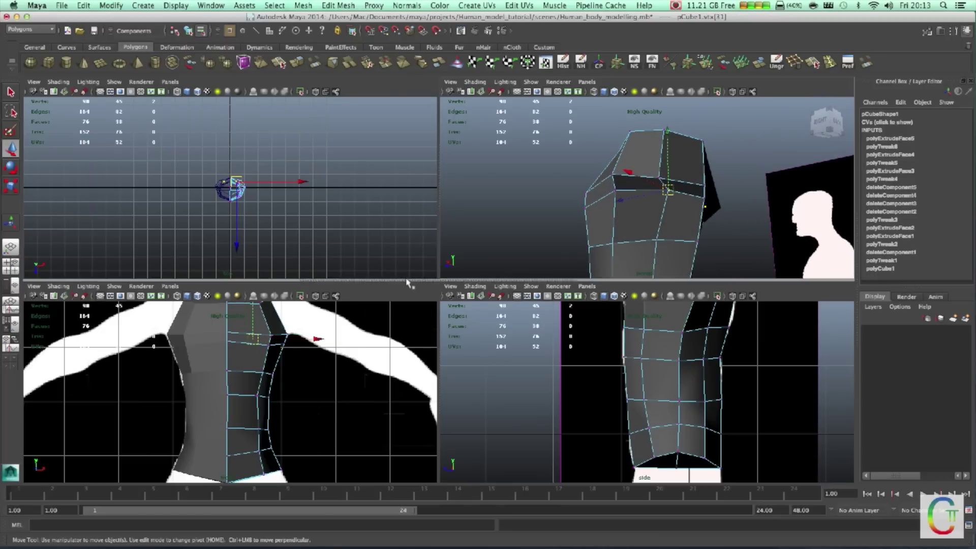
drag(254, 345, 269, 345)
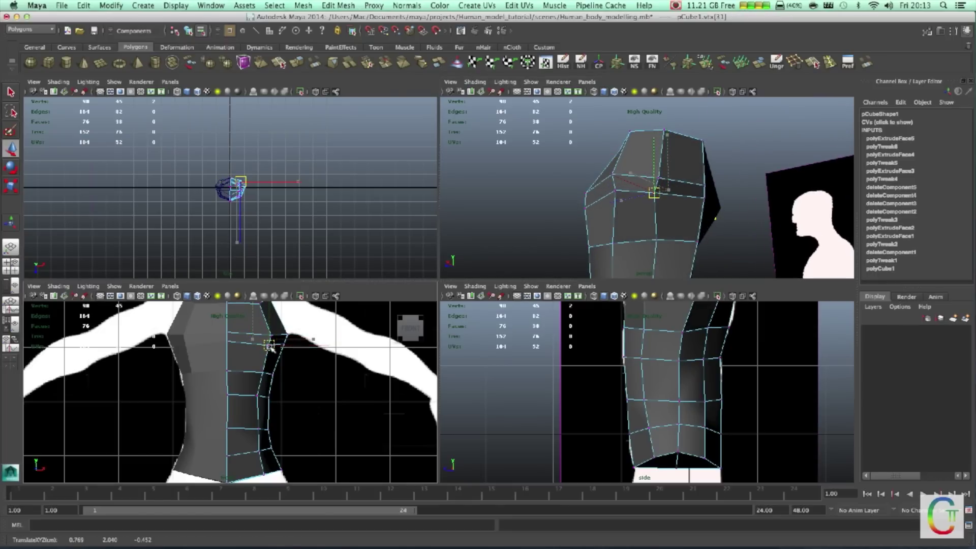
middle_click(661, 231)
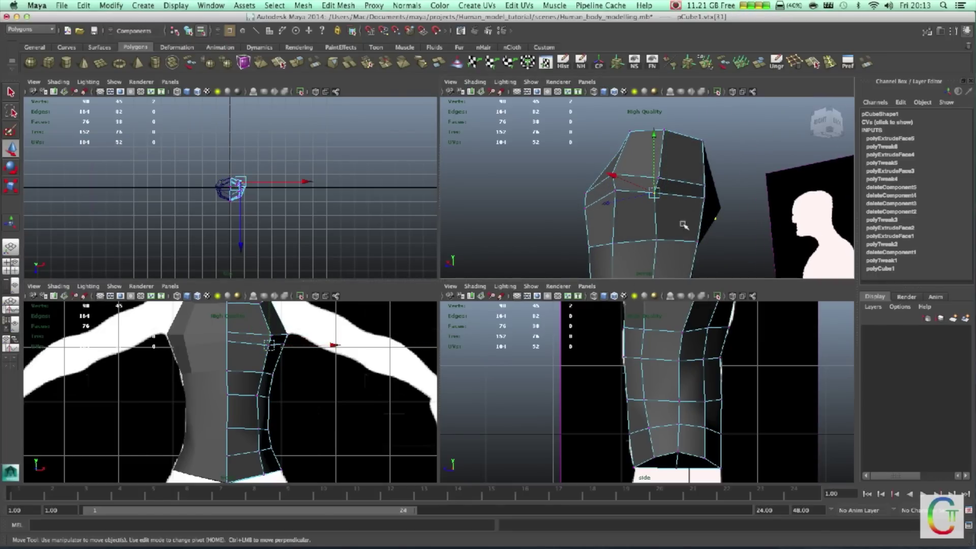
click(657, 239)
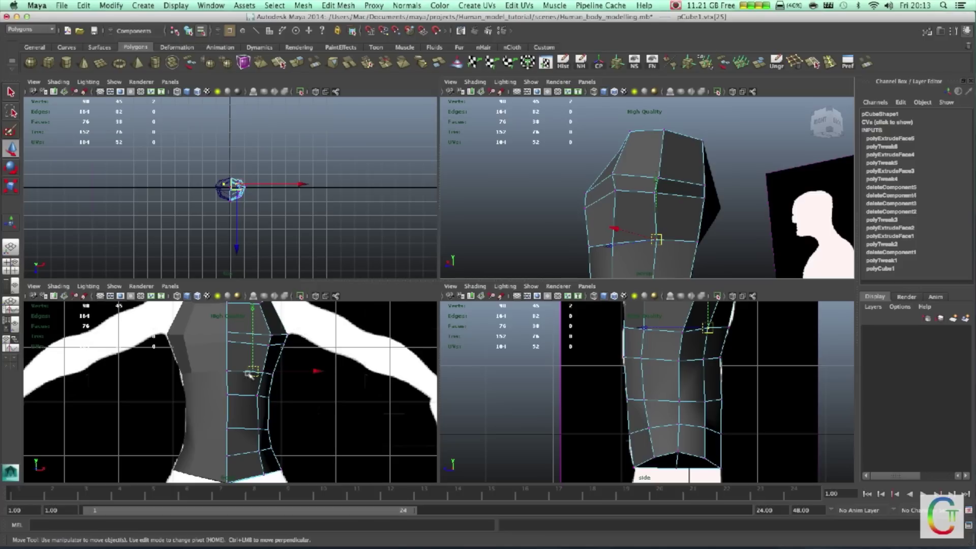
drag(249, 375, 261, 376)
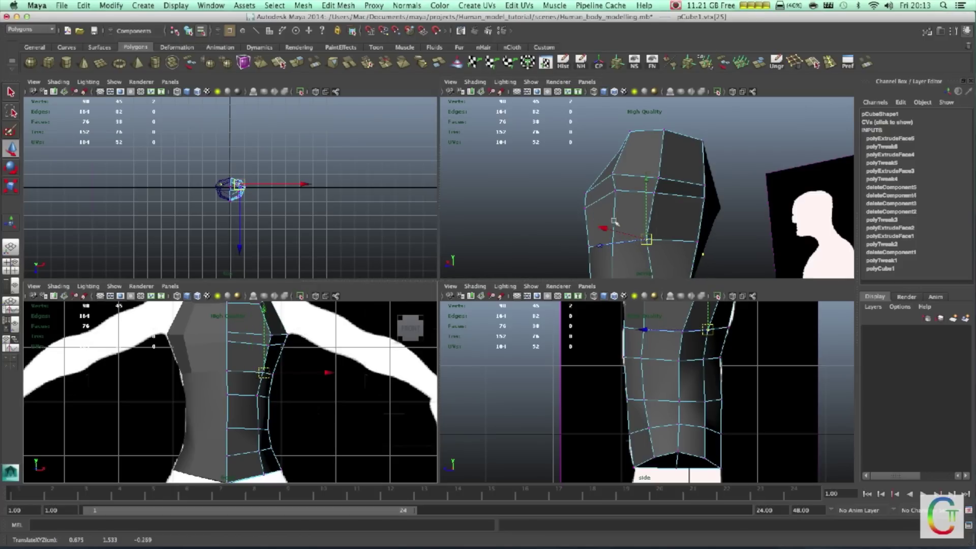
Nudge the lower-row side vertices outward to the silhouette outline
alt+middle_drag(614, 222, 657, 182)
click(659, 184)
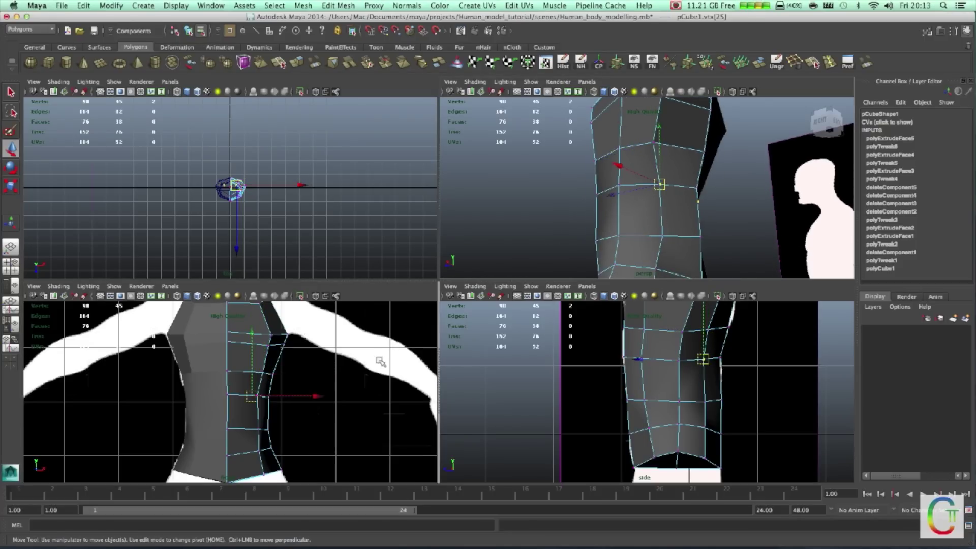
drag(257, 396, 262, 397)
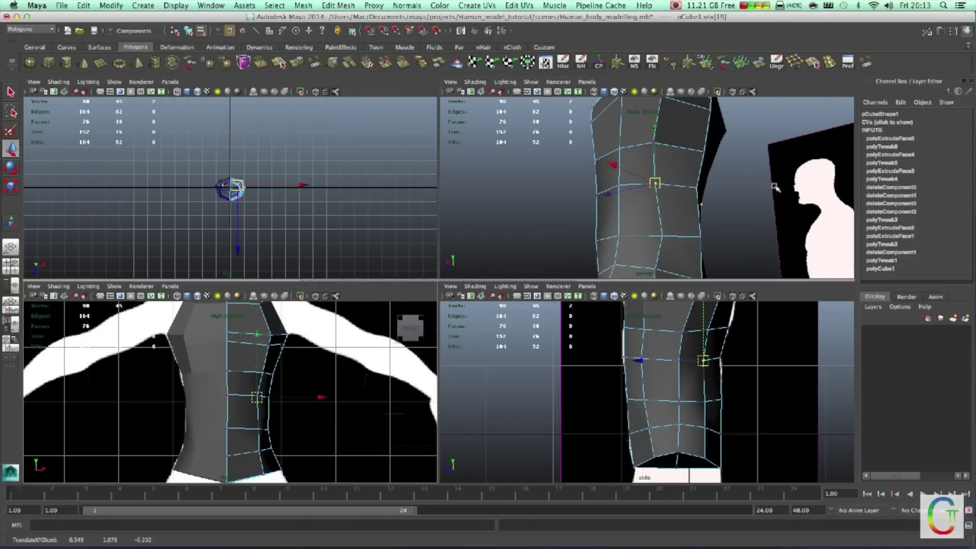
alt+drag(655, 183, 666, 176)
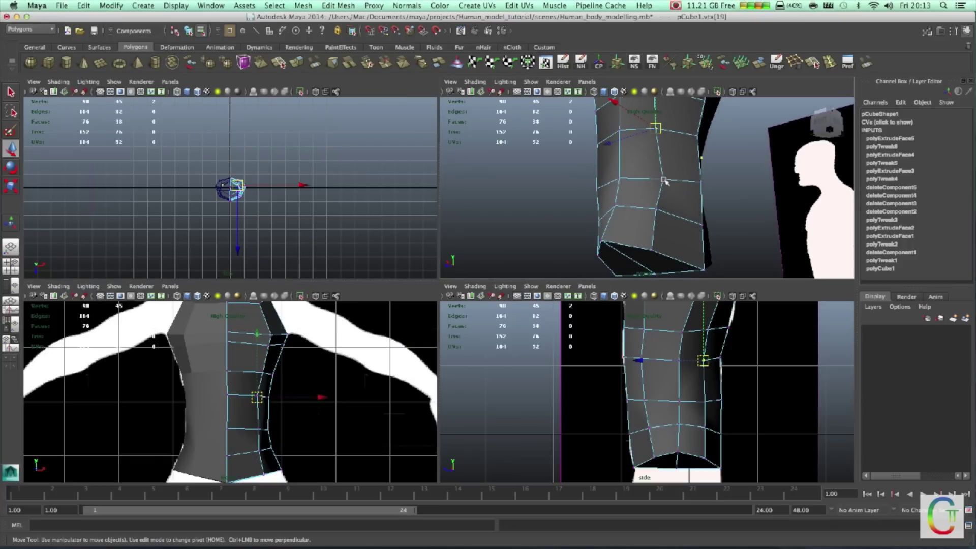
key(Down)
drag(251, 431, 259, 432)
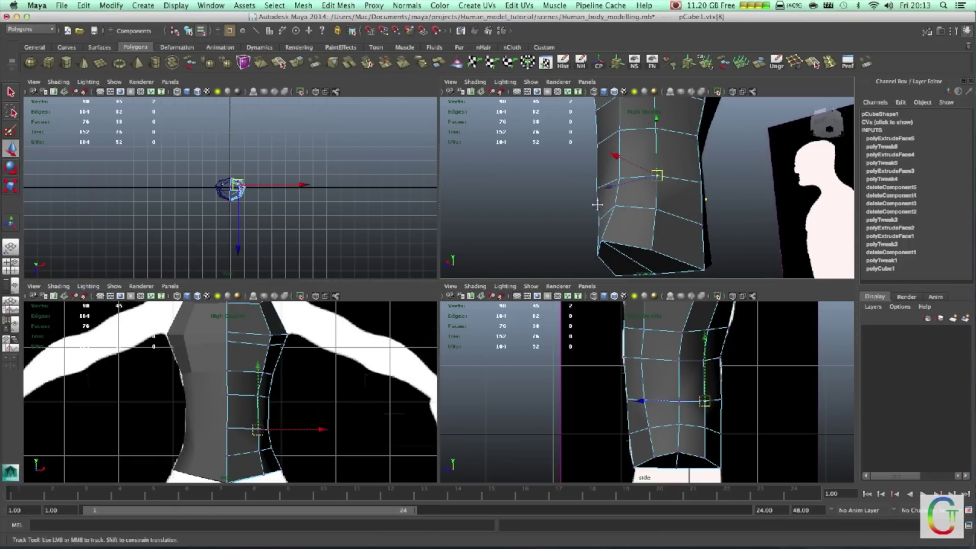
alt+drag(635, 168, 648, 177)
click(651, 178)
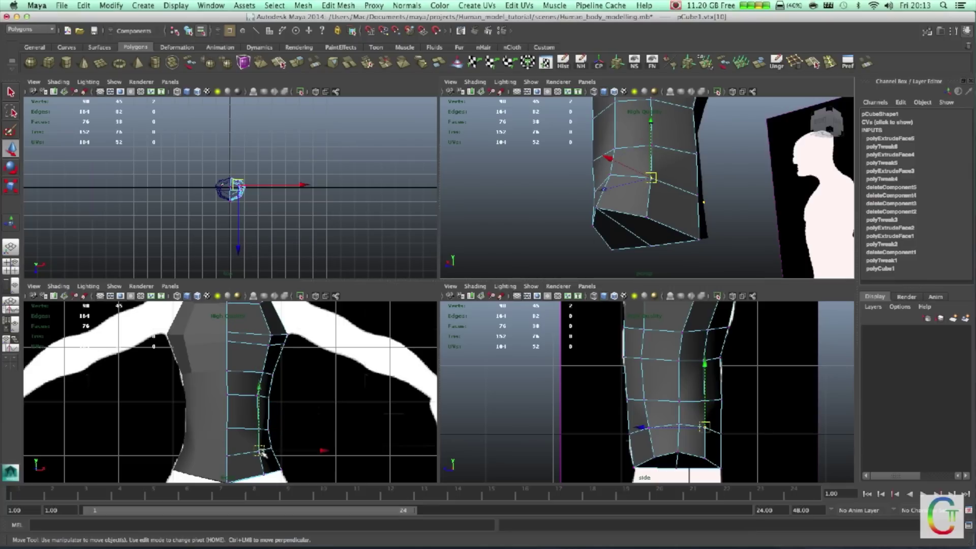
mouse_move(618, 198)
alt+mouse_down()
mouse_move(666, 210)
mouse_move(710, 188)
alt+mouse_up()
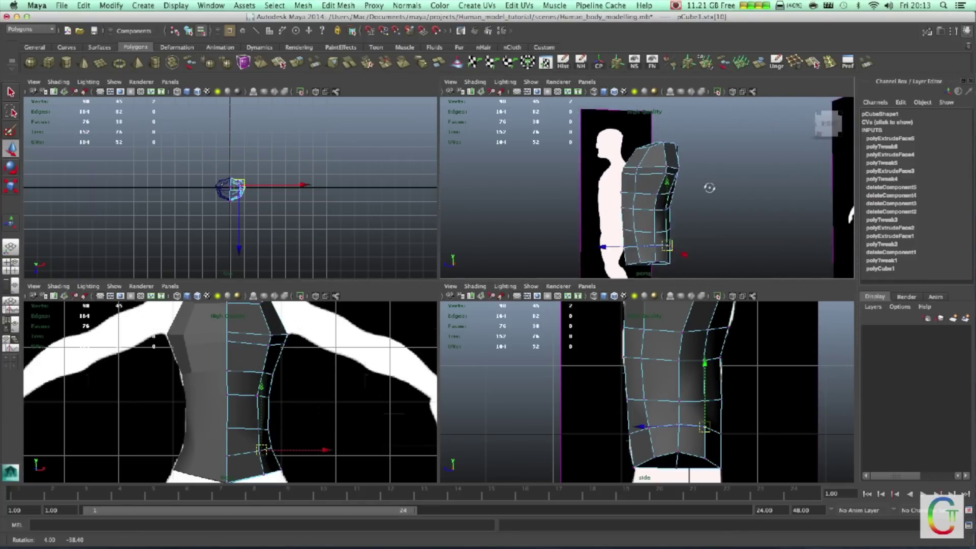
Select the upper-chest and shoulder vertices and move the shoulder vertex to fit the outline
scroll(709, 188, up, 5)
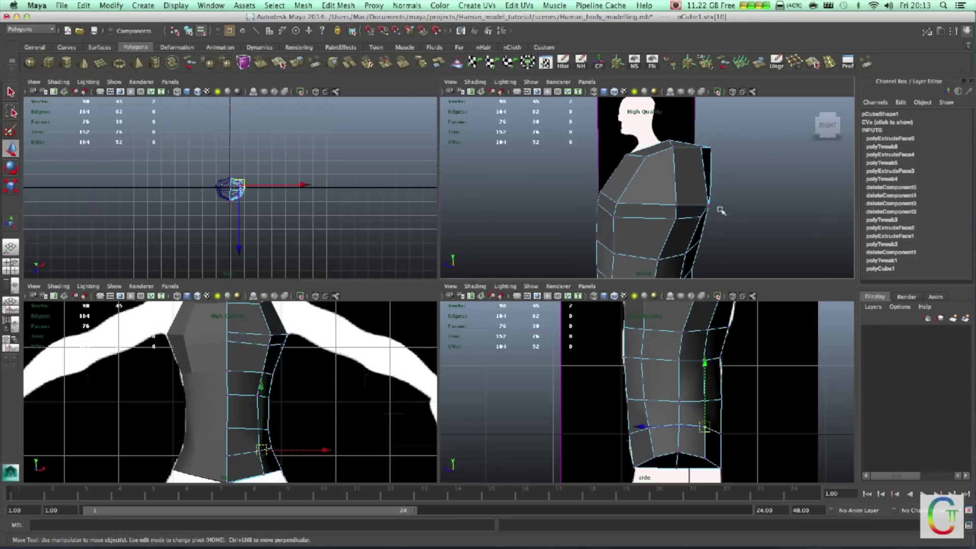
alt+drag(730, 183, 650, 169)
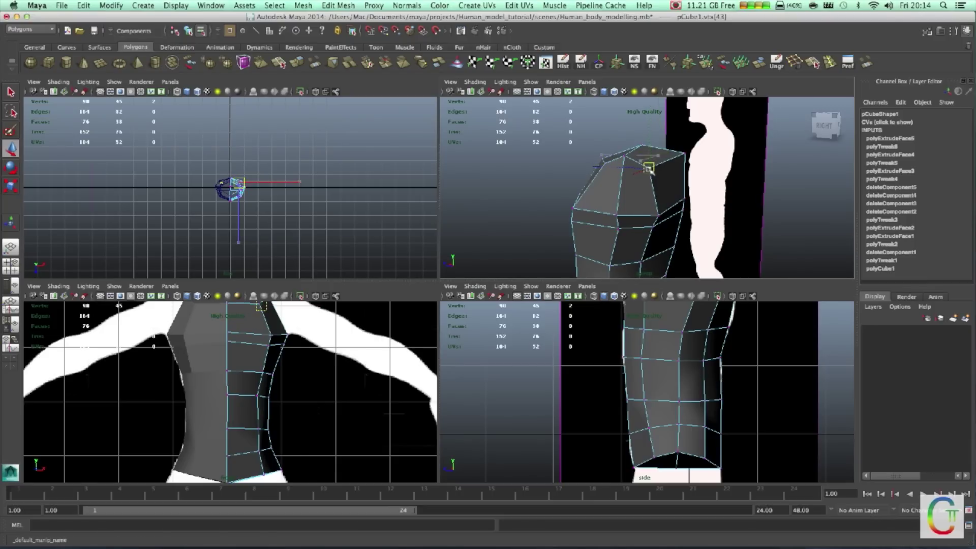
alt+drag(657, 203, 631, 201)
click(636, 201)
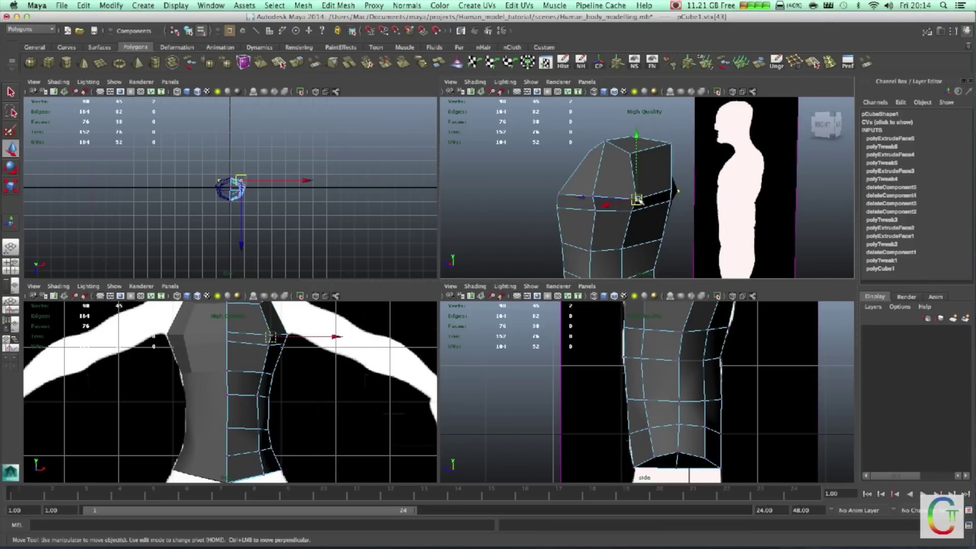
alt+drag(652, 210, 630, 193)
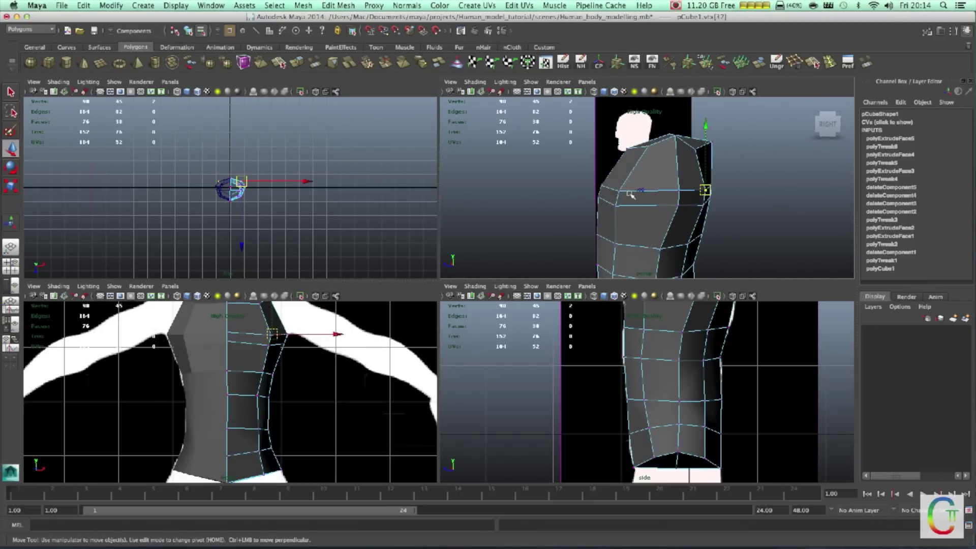
click(619, 192)
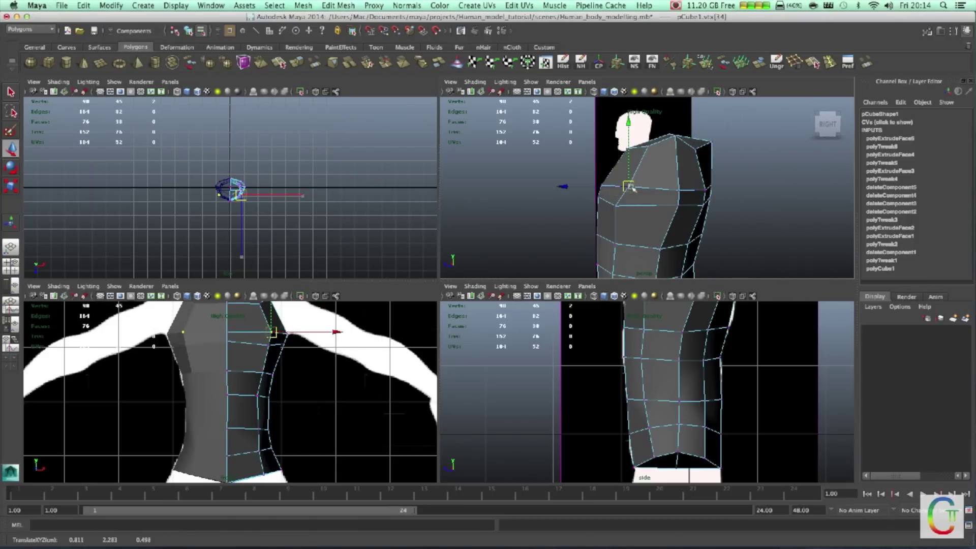
mouse_move(630, 187)
alt+mouse_down()
mouse_move(766, 197)
mouse_move(757, 193)
alt+mouse_up()
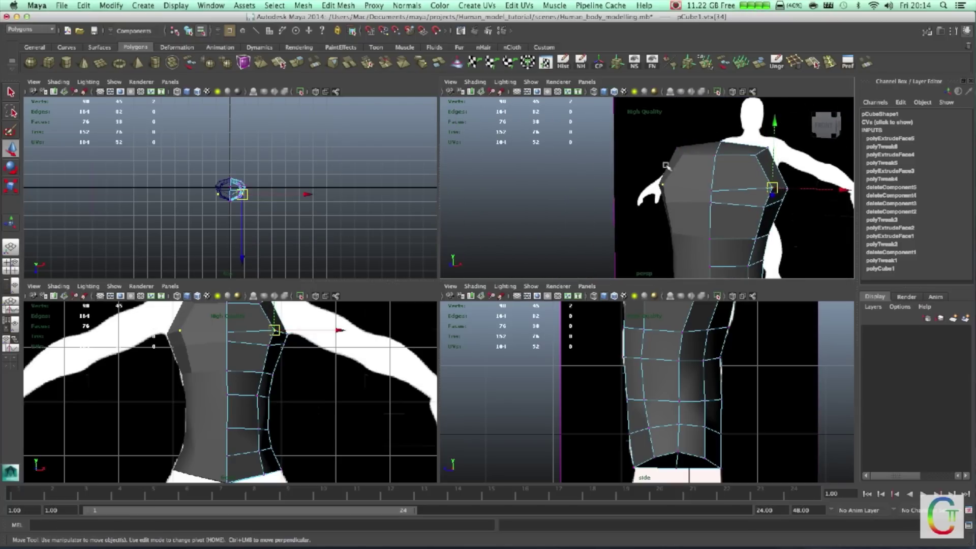
alt+drag(665, 165, 586, 195)
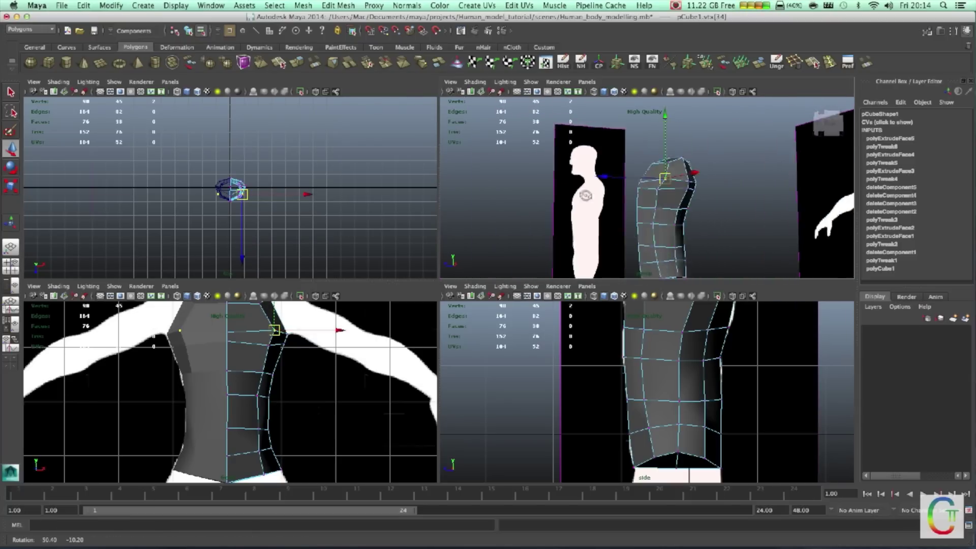
alt+drag(585, 195, 656, 183)
alt+right_drag(655, 182, 630, 176)
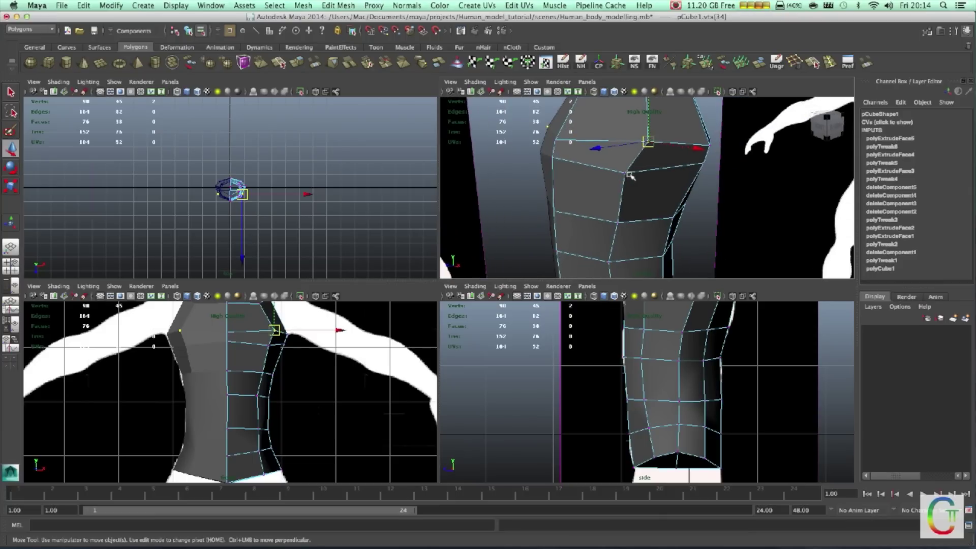
drag(629, 174, 630, 174)
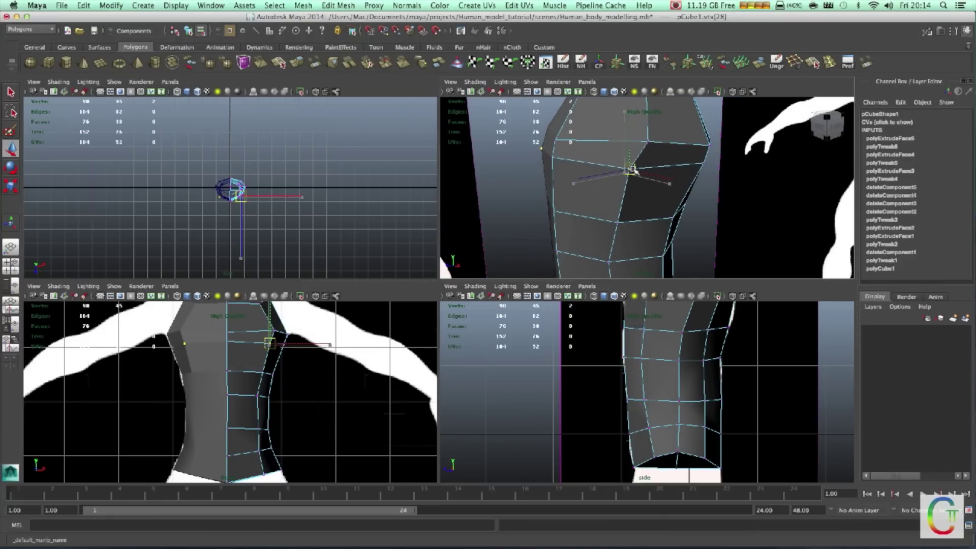
mouse_move(638, 166)
mouse_down()
mouse_move(639, 200)
mouse_move(692, 162)
mouse_move(638, 202)
mouse_up()
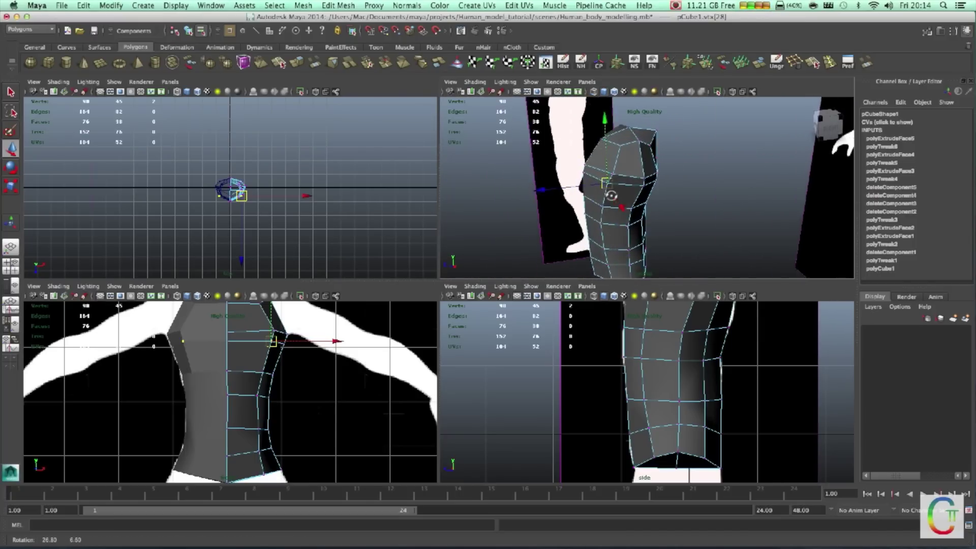
alt+drag(638, 202, 778, 211)
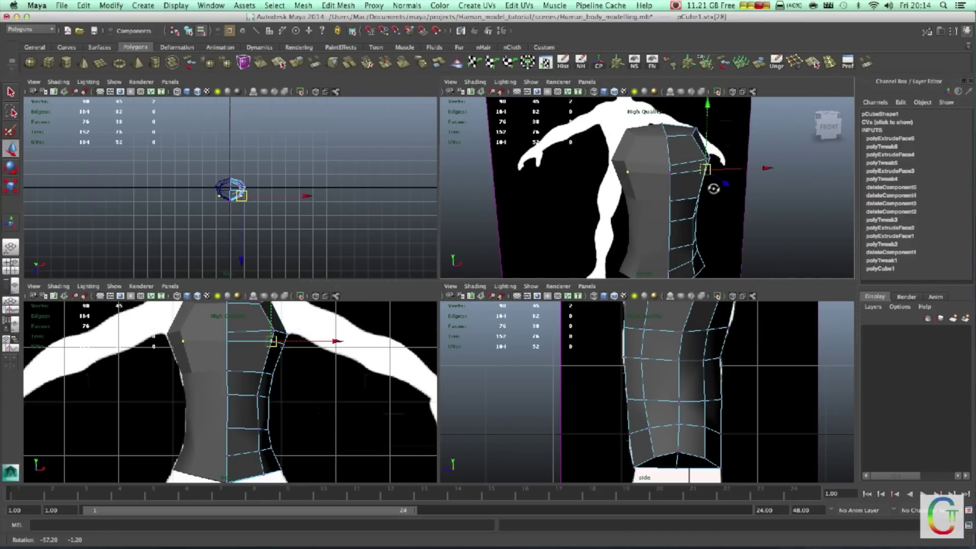